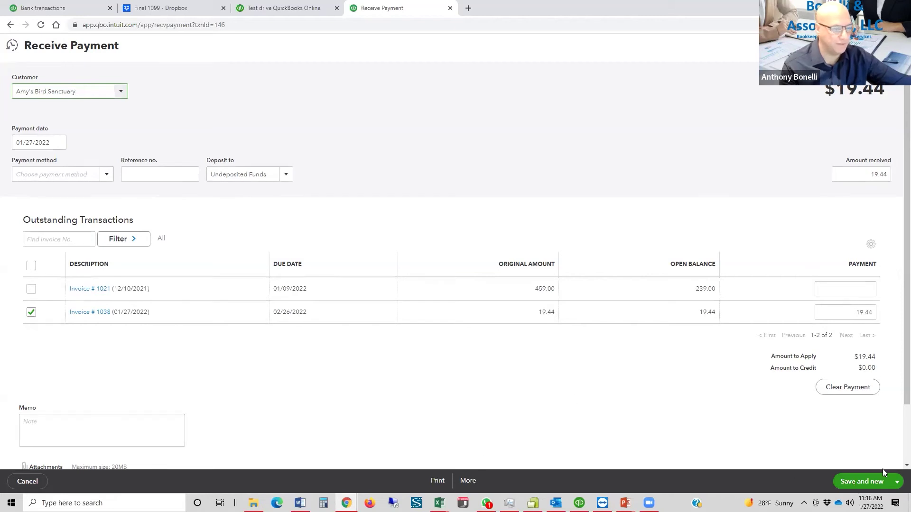
Save the 19.44 payment received from Amy's Bird Sanctuary and return to the customer's page.
click(864, 482)
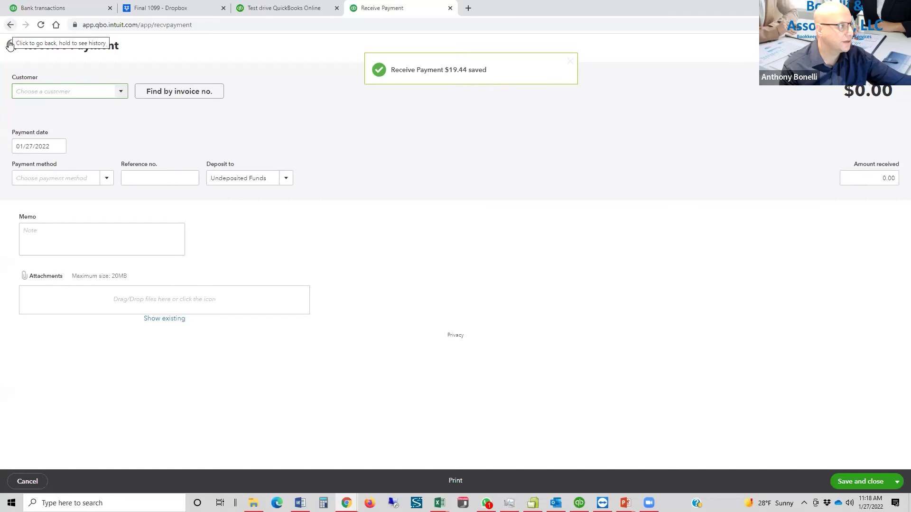
click(11, 25)
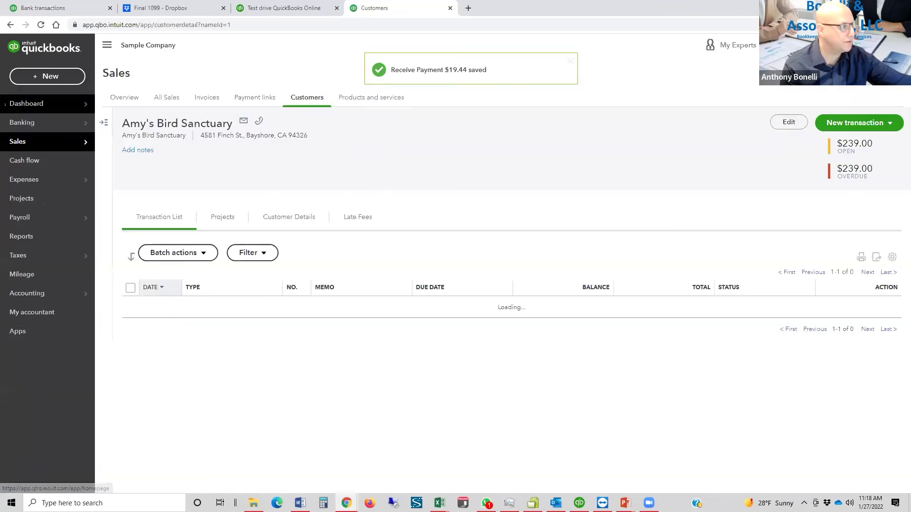
Start a bank deposit that includes the Amy's Bird Sanctuary, Cool Cars and Freeman Sporting Goods payments.
click(48, 75)
click(376, 133)
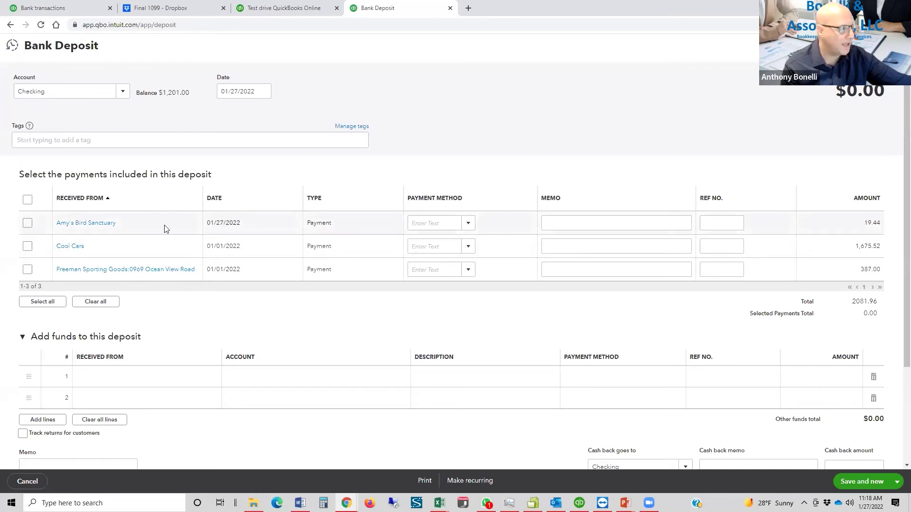
click(27, 223)
click(27, 246)
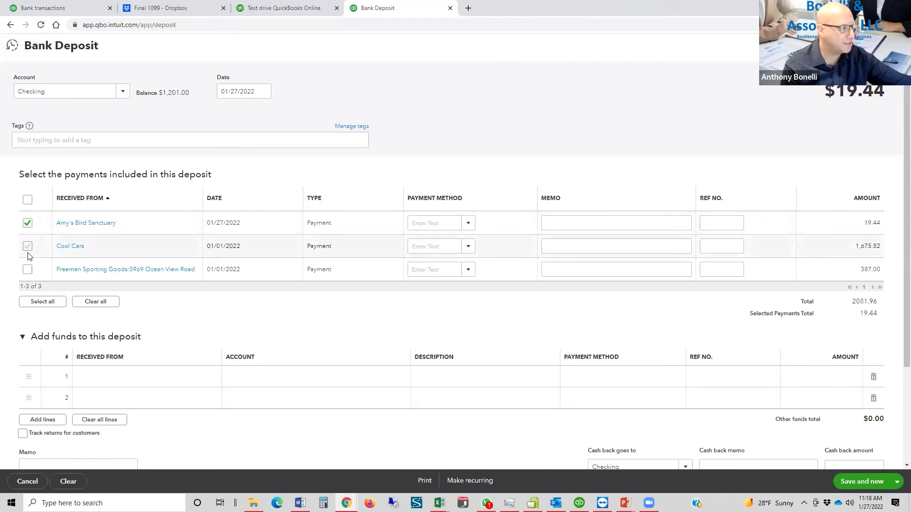
click(27, 269)
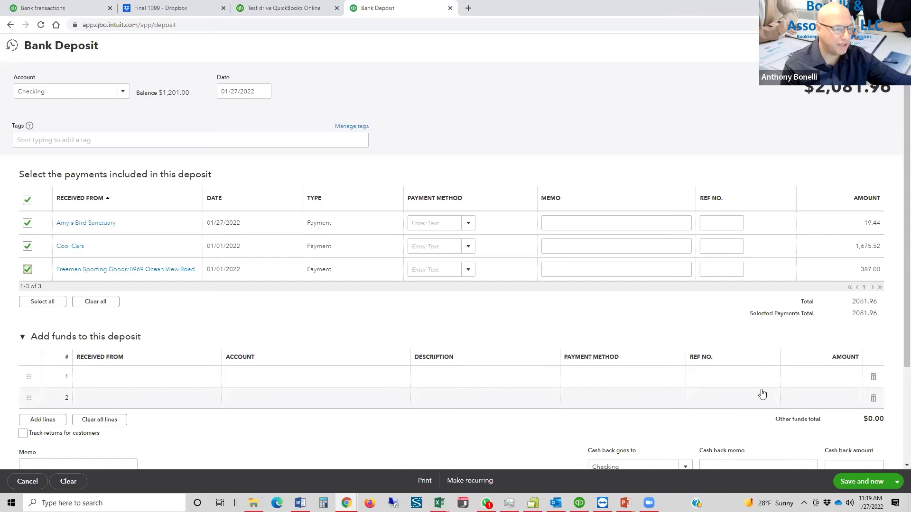
Choose Checking as the deposit account, save the bank deposit and return to the customer's page.
click(123, 92)
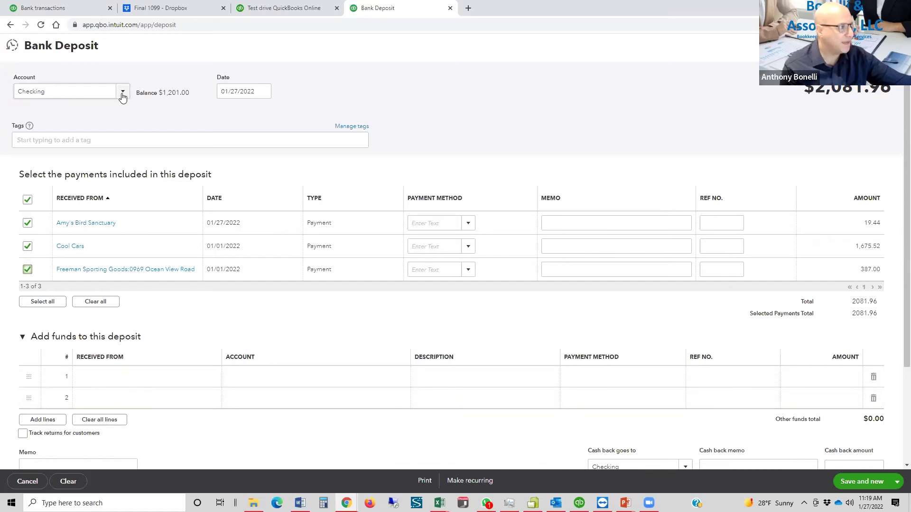
click(86, 144)
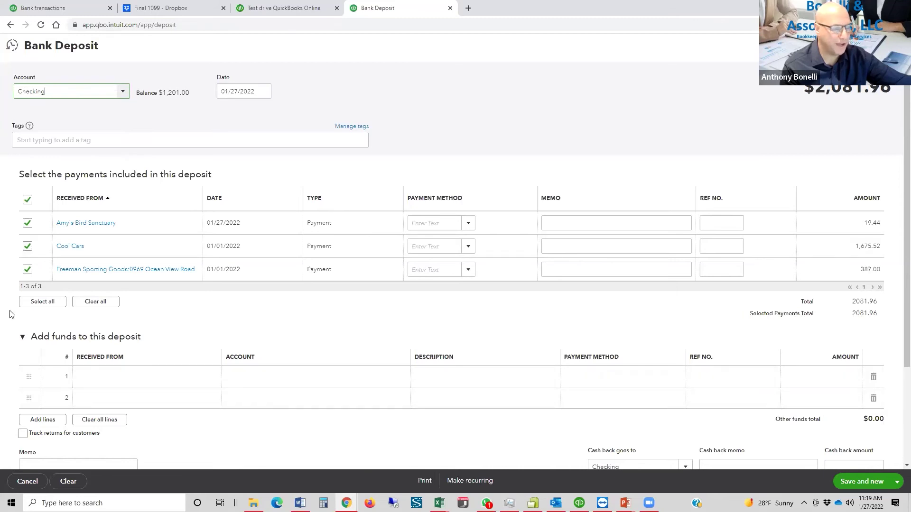
click(872, 488)
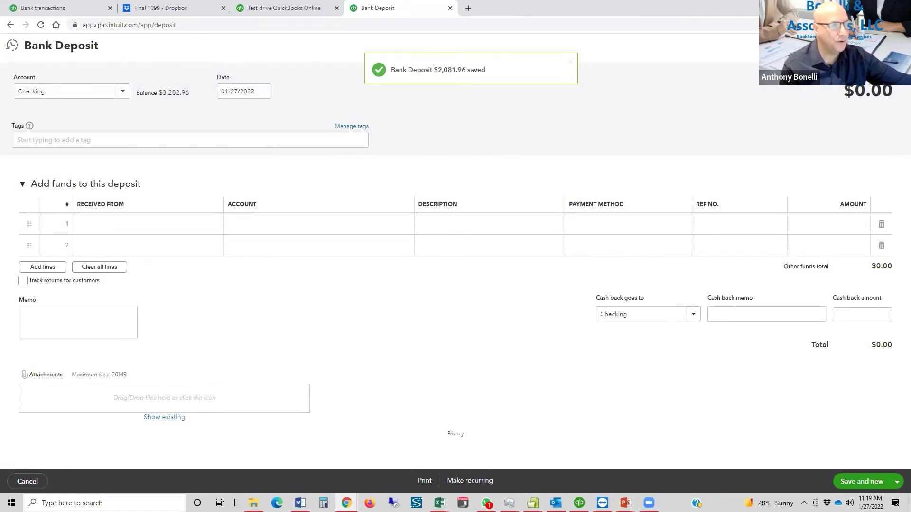
key(alt+Left)
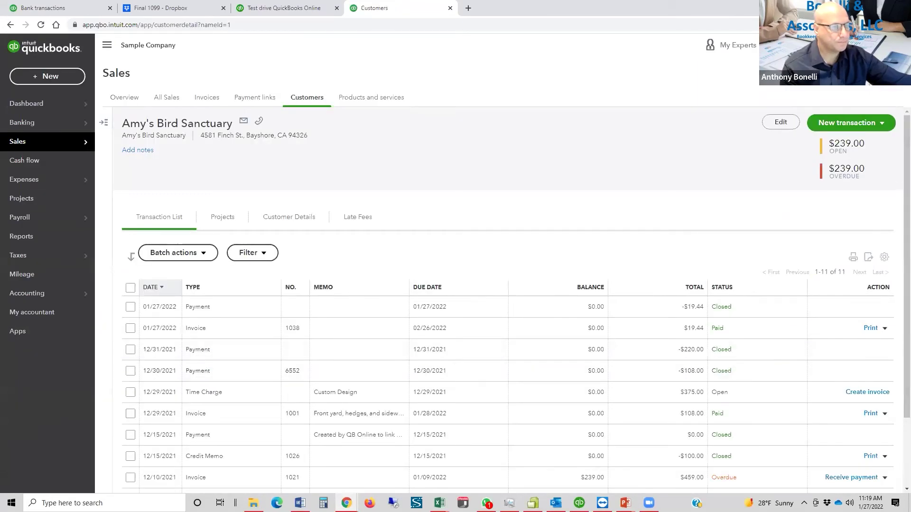
Open the Checking account's register from the chart of accounts and dismiss the register basics tip.
click(884, 45)
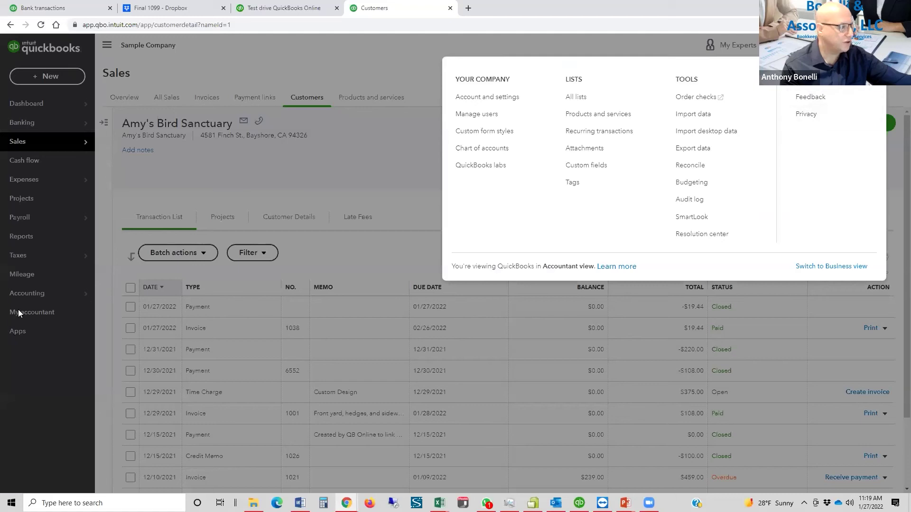
click(31, 299)
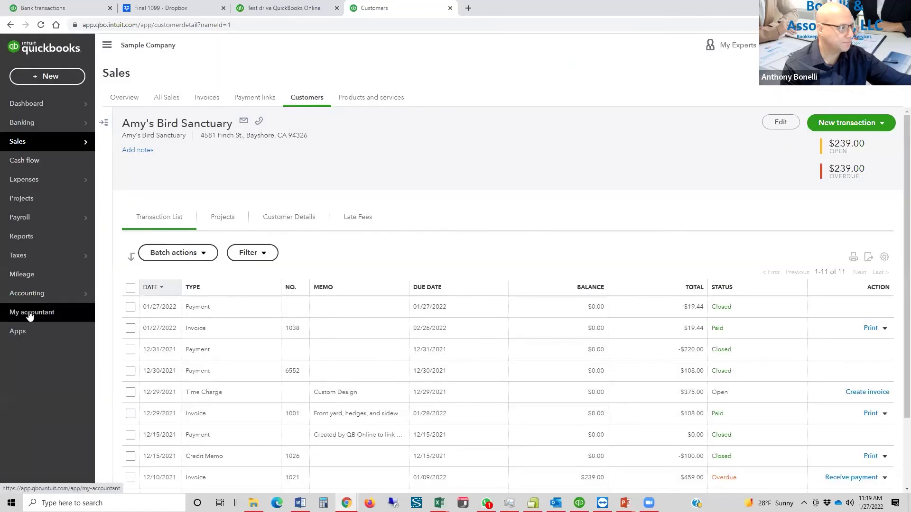
click(29, 315)
click(27, 295)
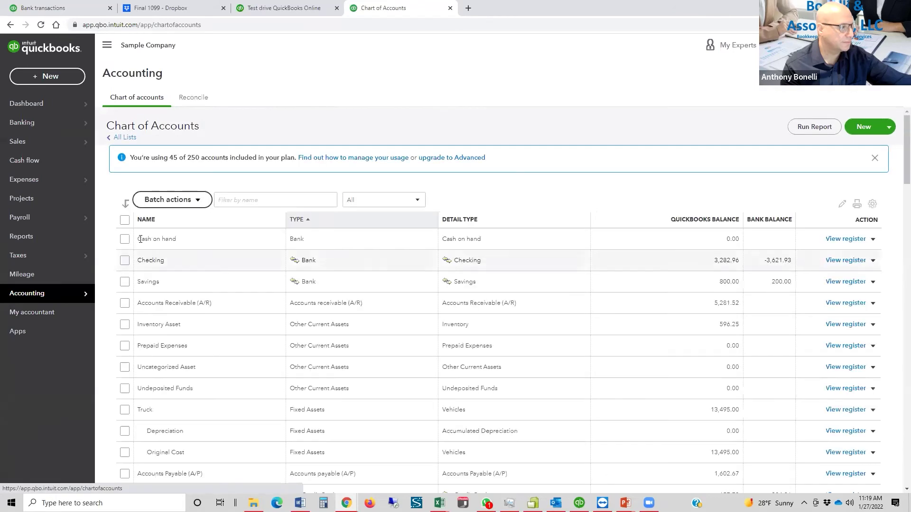
click(86, 296)
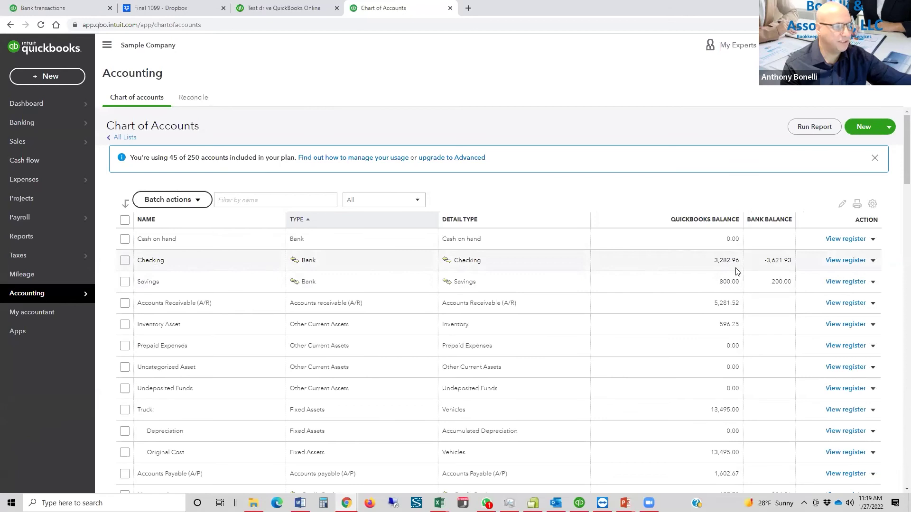
click(845, 260)
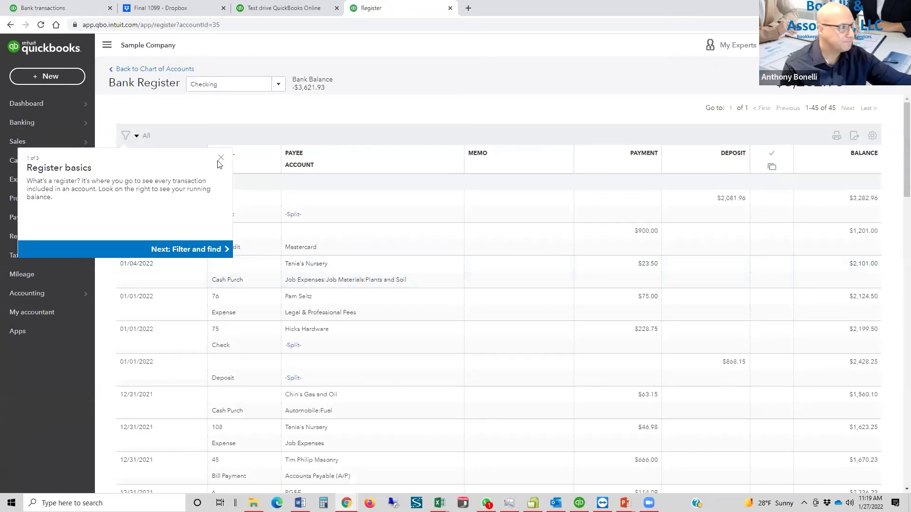
click(220, 159)
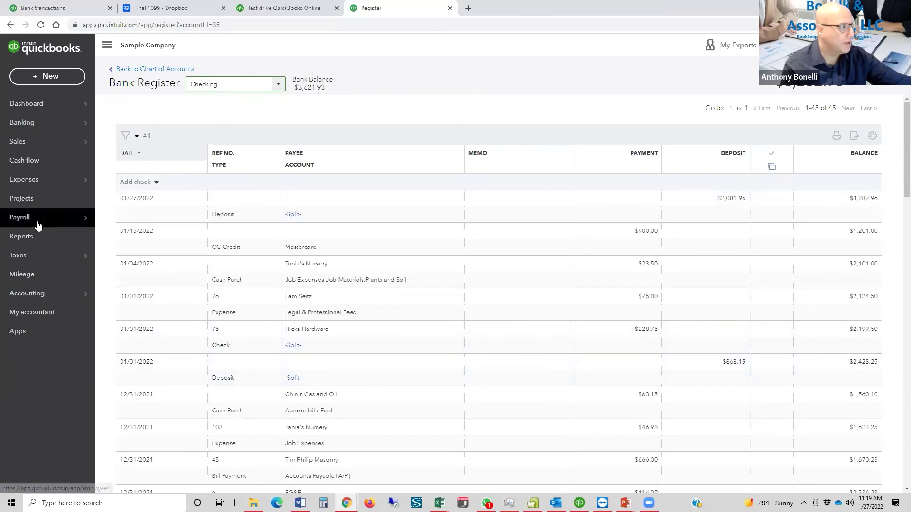
Open the vendor list, view the blank new vendor form and close it without saving.
mouse_move(33, 186)
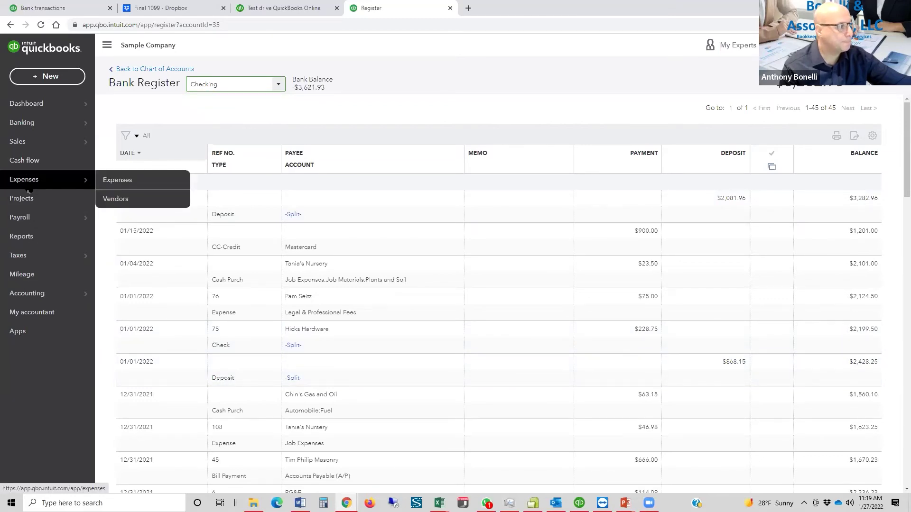
click(29, 189)
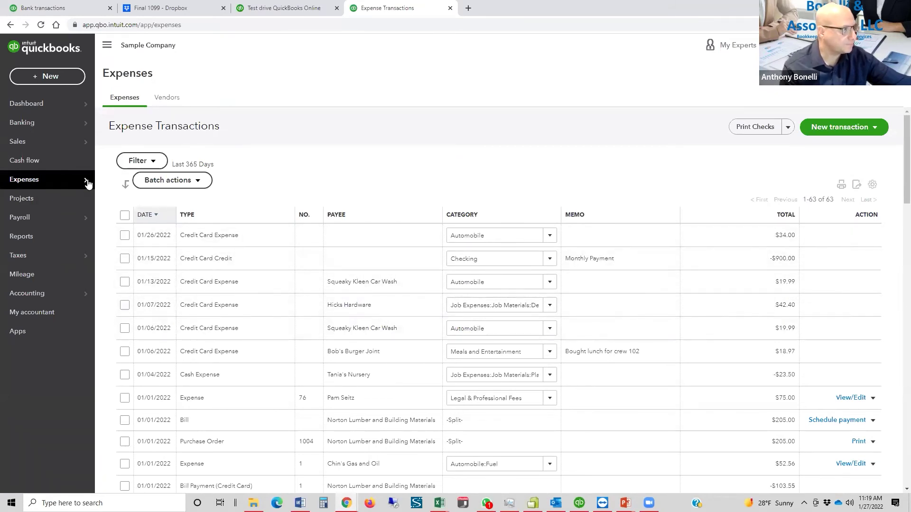
mouse_move(87, 185)
click(102, 198)
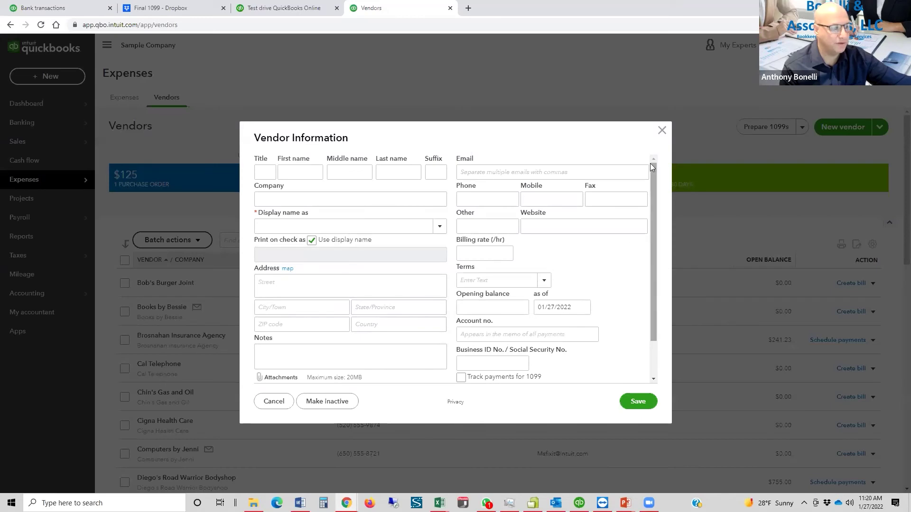
click(661, 131)
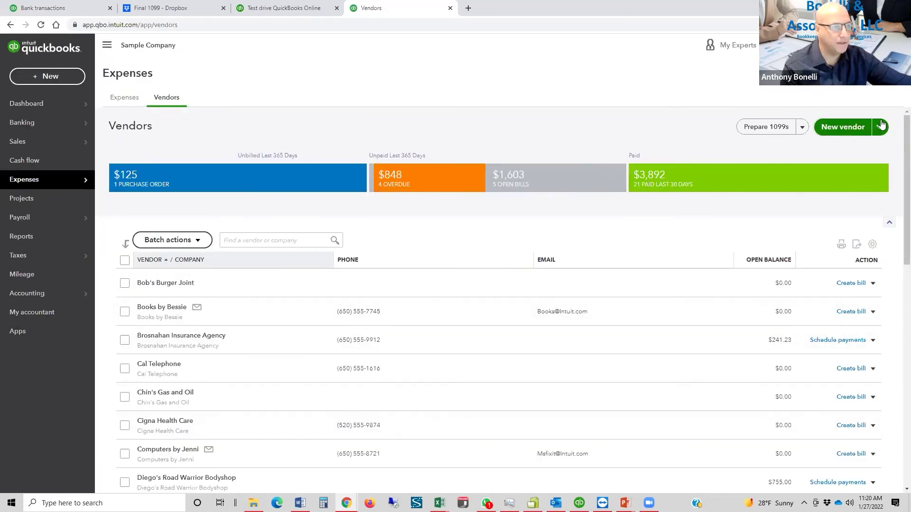
Write a check to Bob's Burger Joint with a Meals and Entertainment line of 100.00, and expand the item details.
click(873, 284)
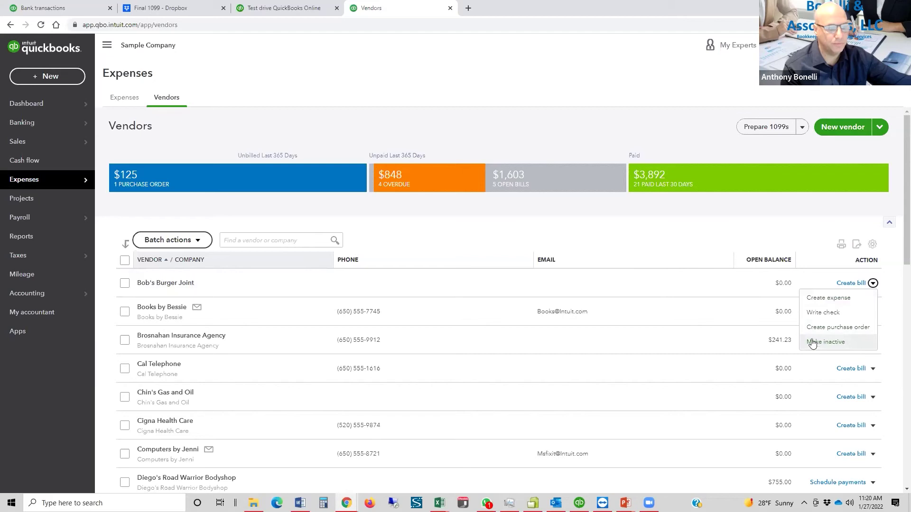
click(812, 315)
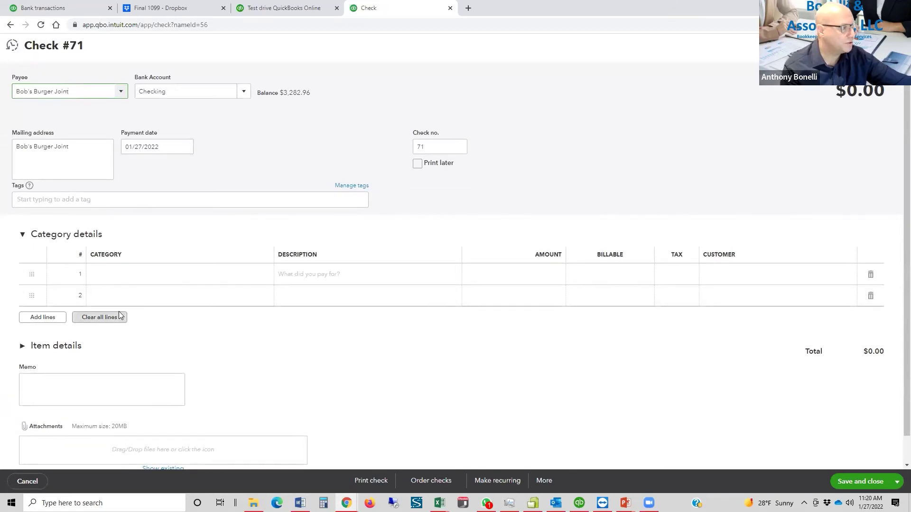
click(203, 275)
click(267, 277)
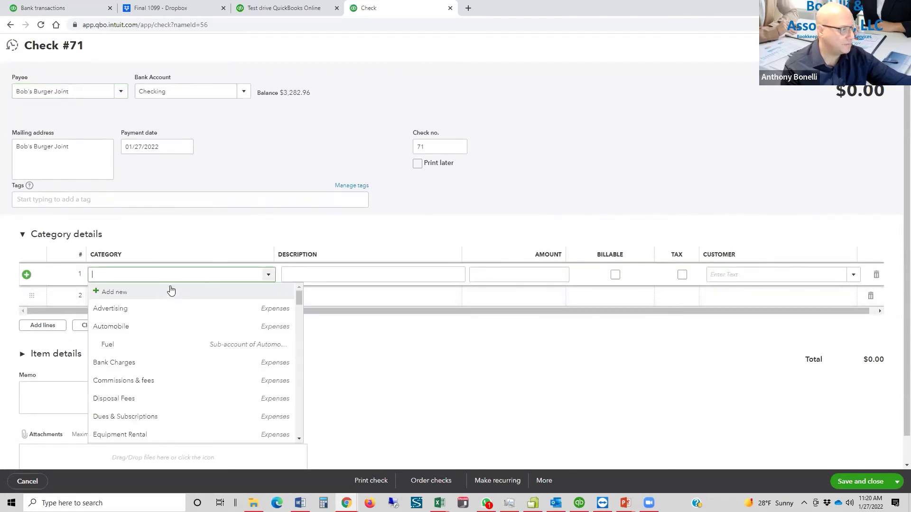
text(Meal)
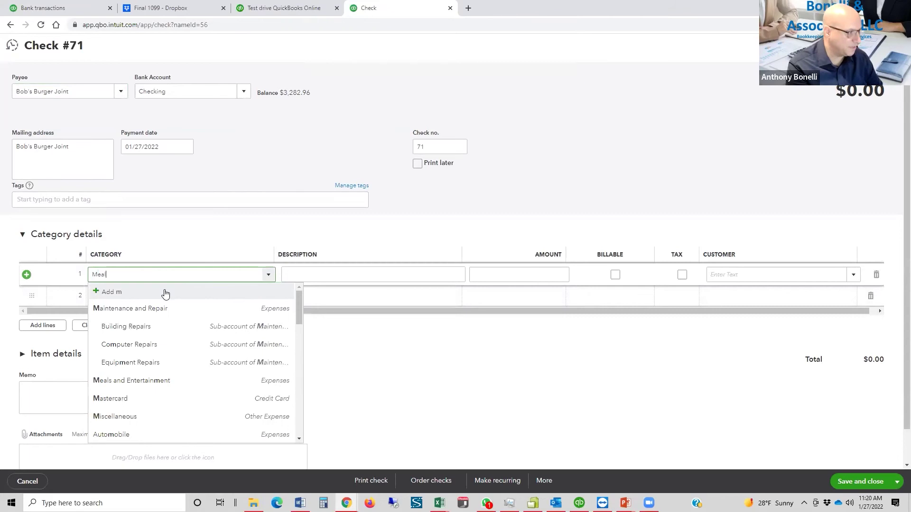
click(164, 308)
click(484, 273)
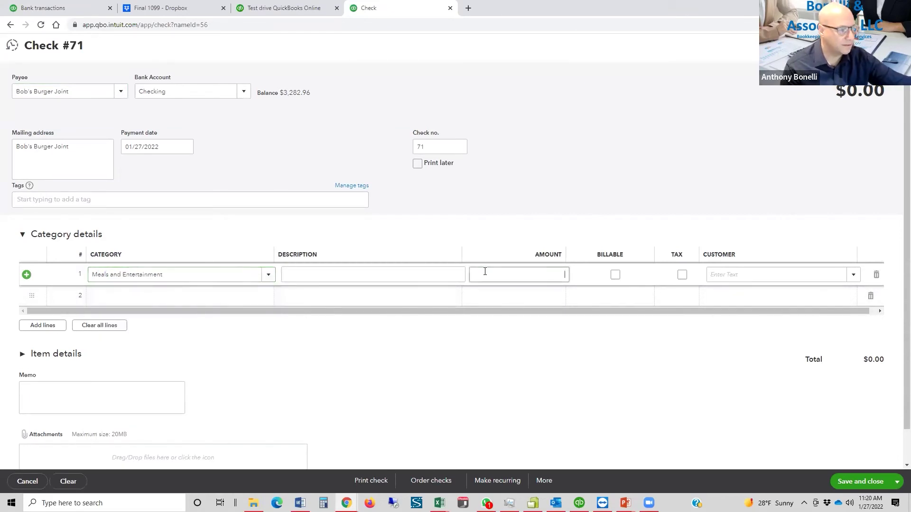
click(503, 350)
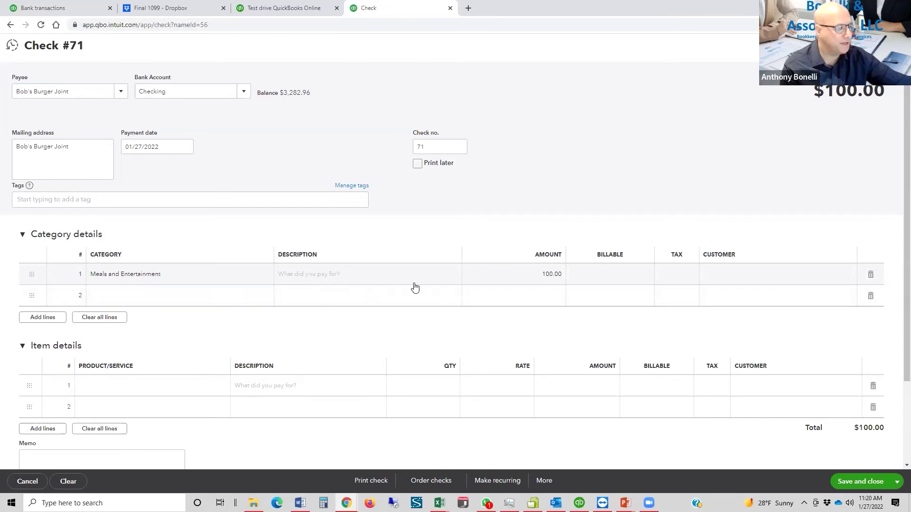
Mark the Meals and Entertainment line as billable to Amy's Bird Sanctuary, then save and close the check.
click(613, 279)
click(616, 277)
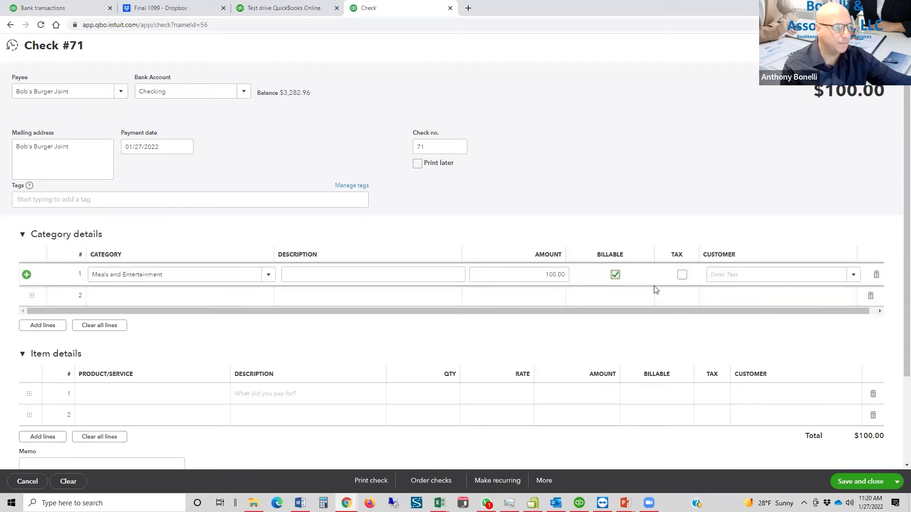
click(766, 278)
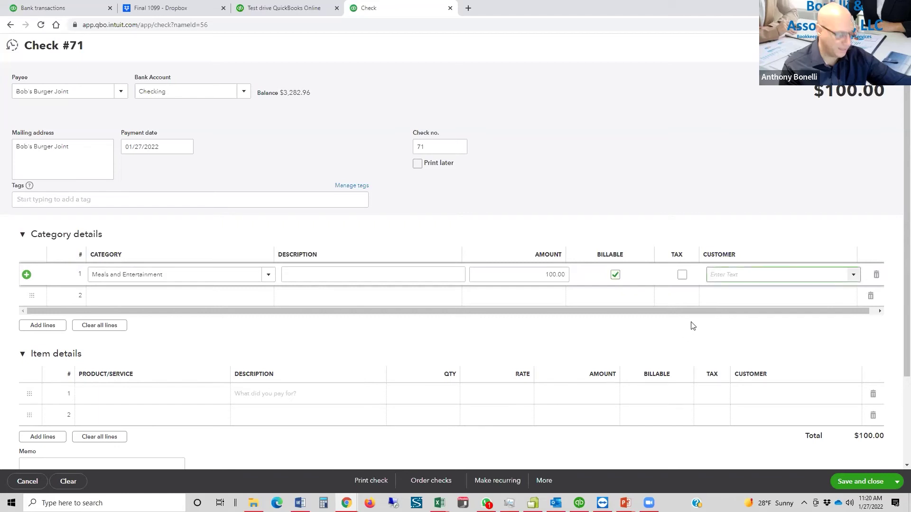
text(Amy's Bird Sanctuary)
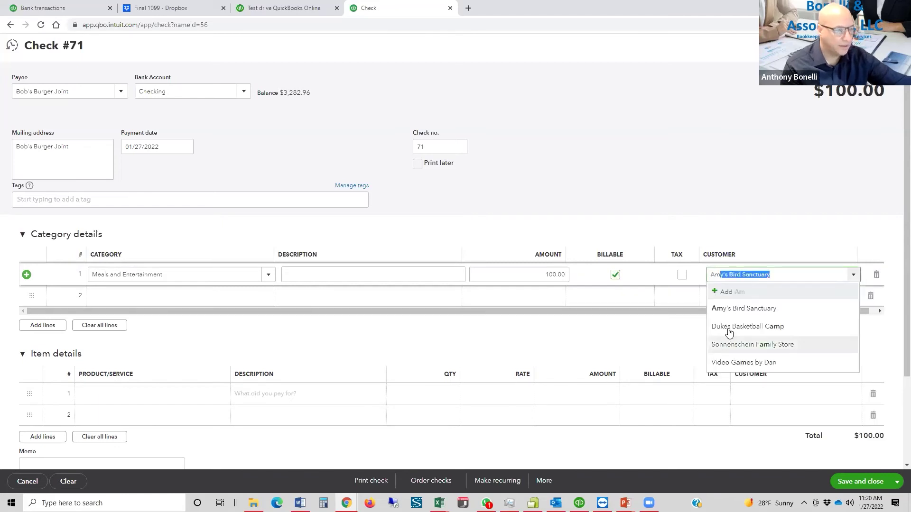
click(732, 313)
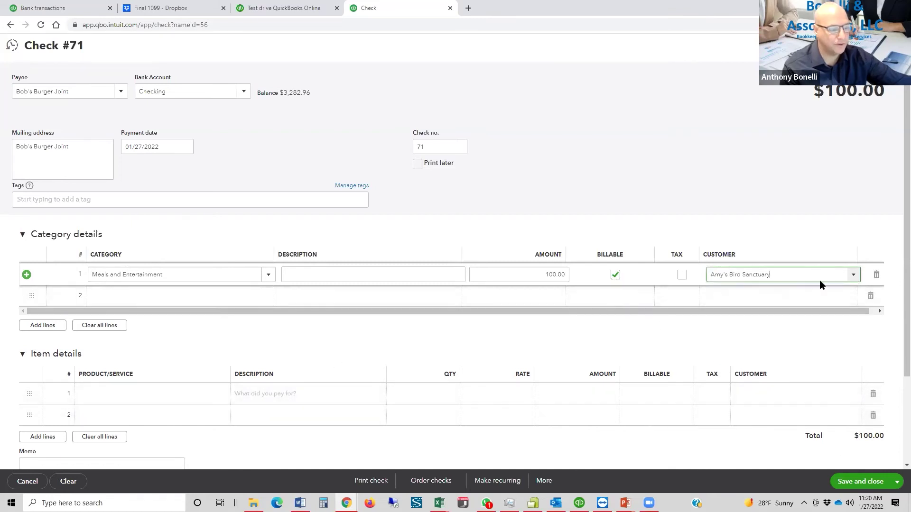
click(865, 482)
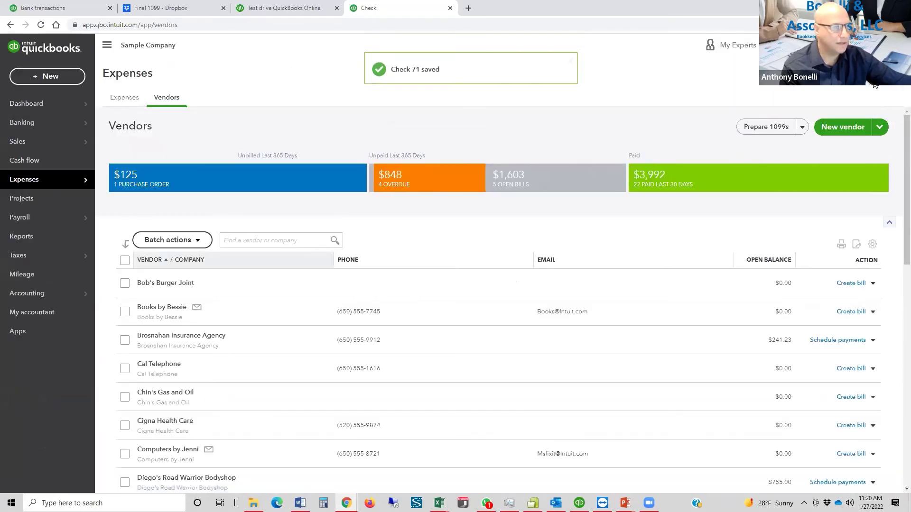
Examine the Bob's Burger Joint check in the Checking register and in the expense transactions list.
mouse_move(69, 298)
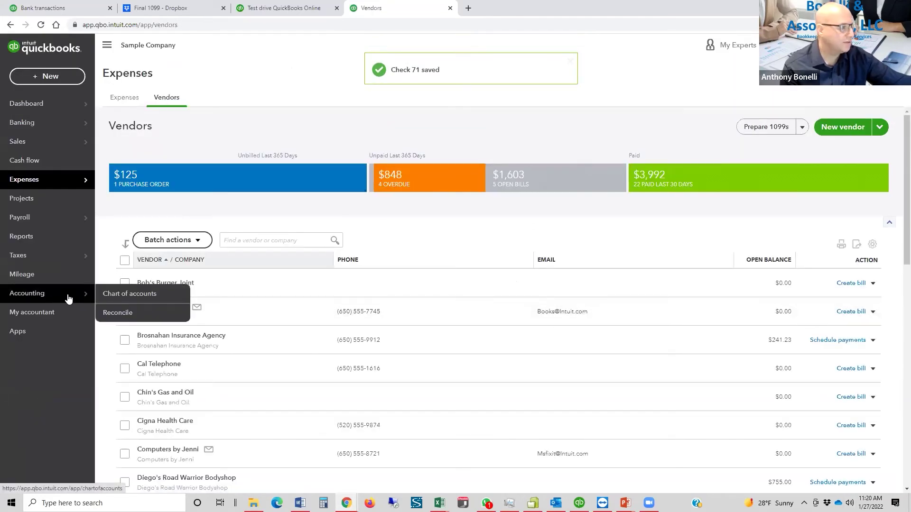
click(113, 296)
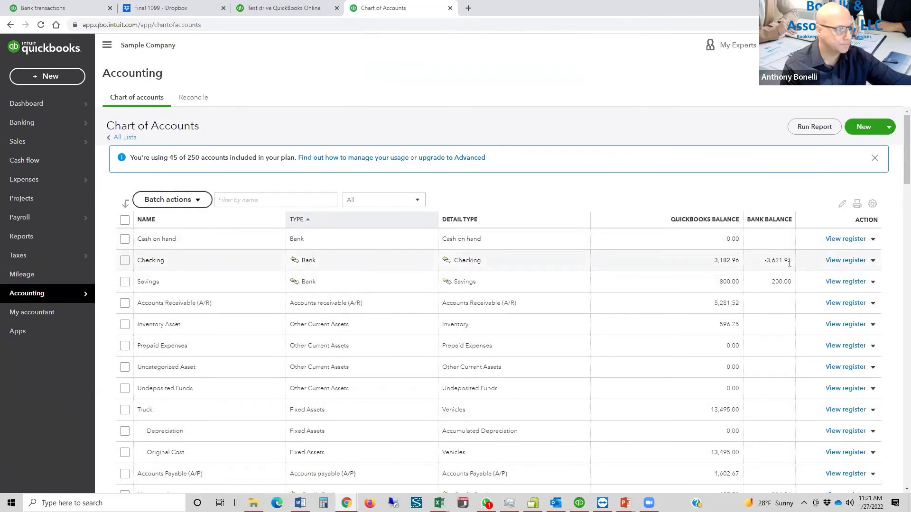
click(834, 261)
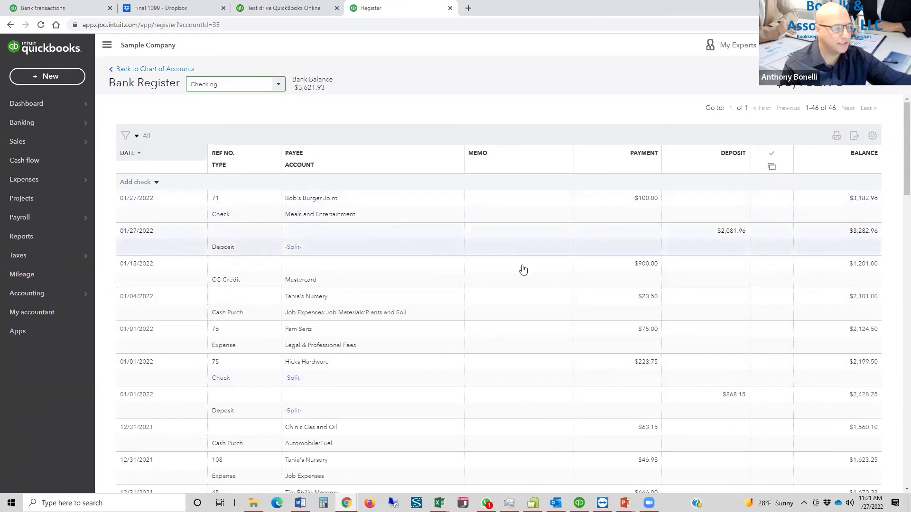
key(Tab)
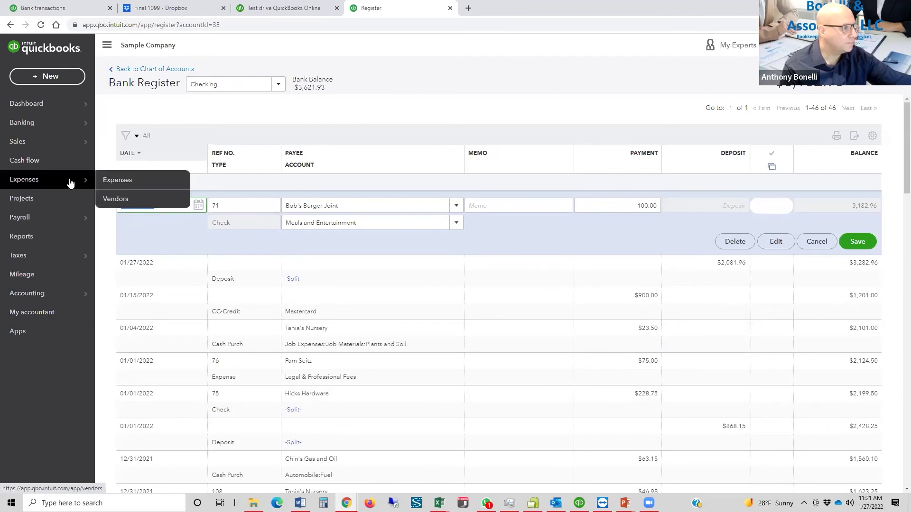
click(103, 180)
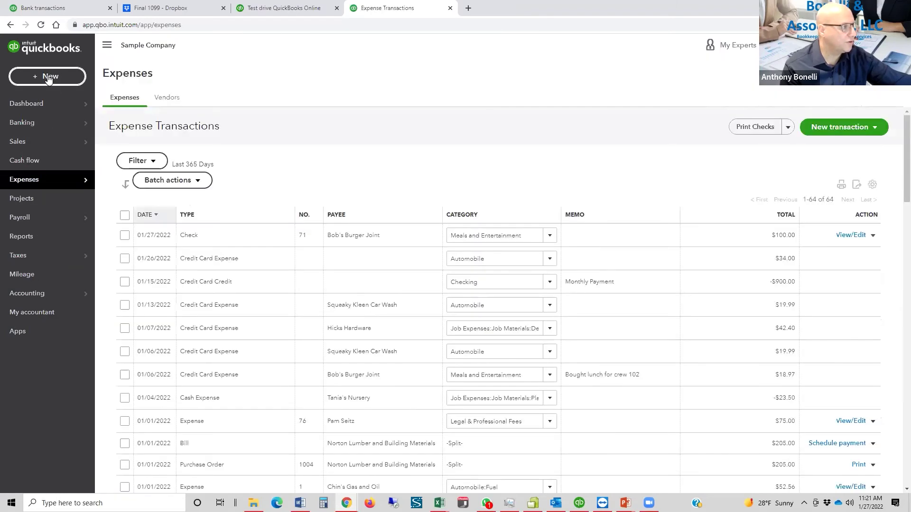
Write a check to Books by Bessie for 55.00 under Legal & Professional Fees:Bookkeeper, set it to print later, then save and close.
click(50, 77)
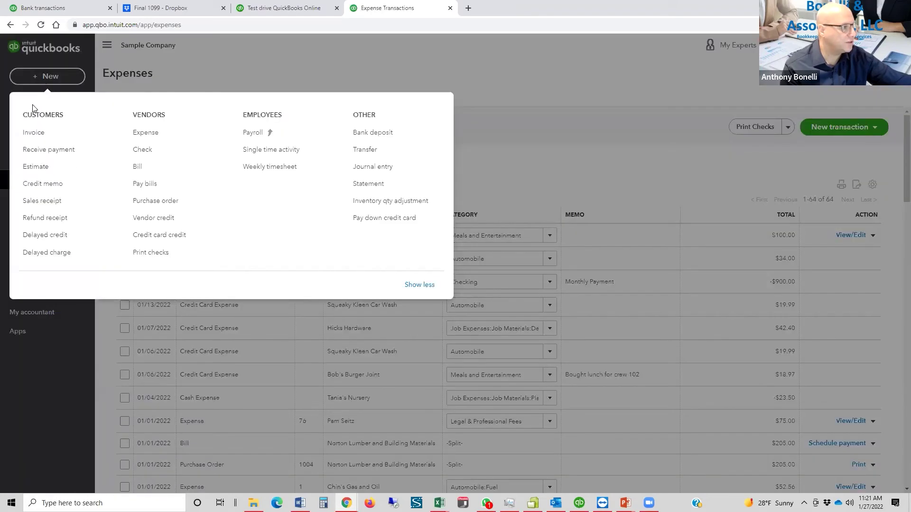
click(143, 149)
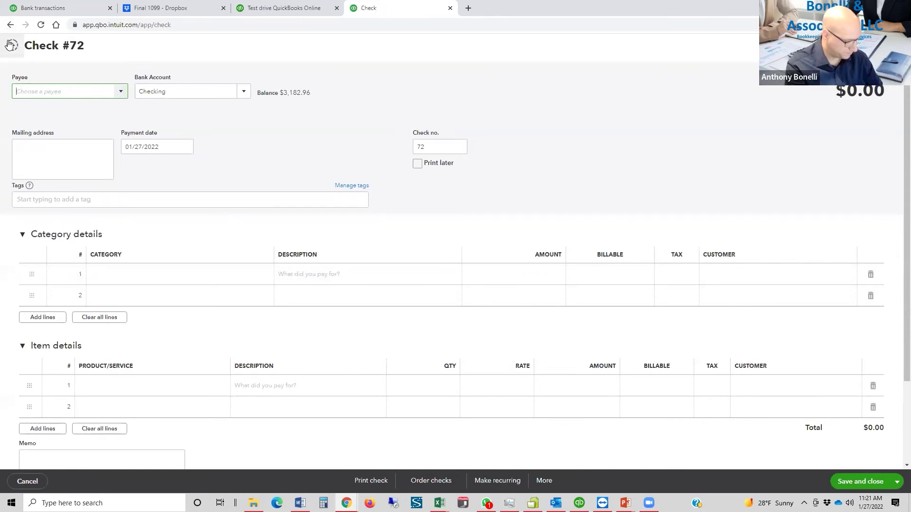
text(Bob's Burger Joint)
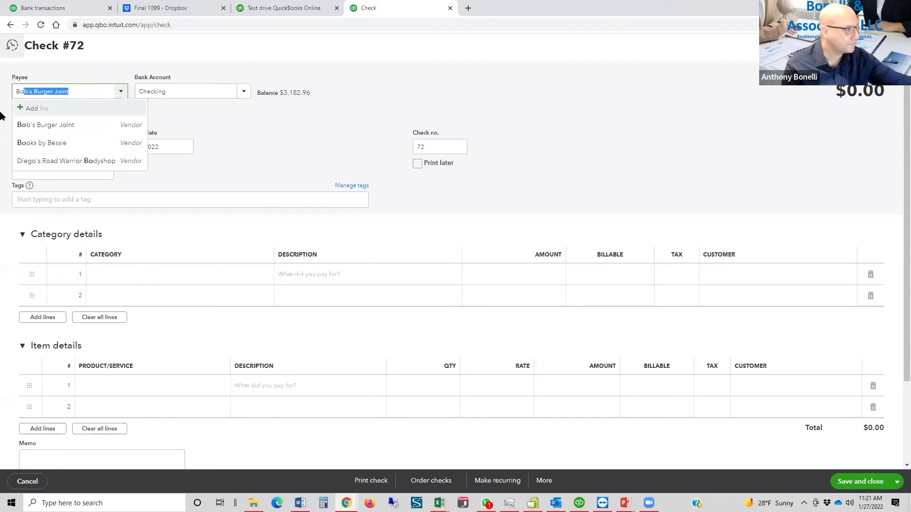
click(24, 143)
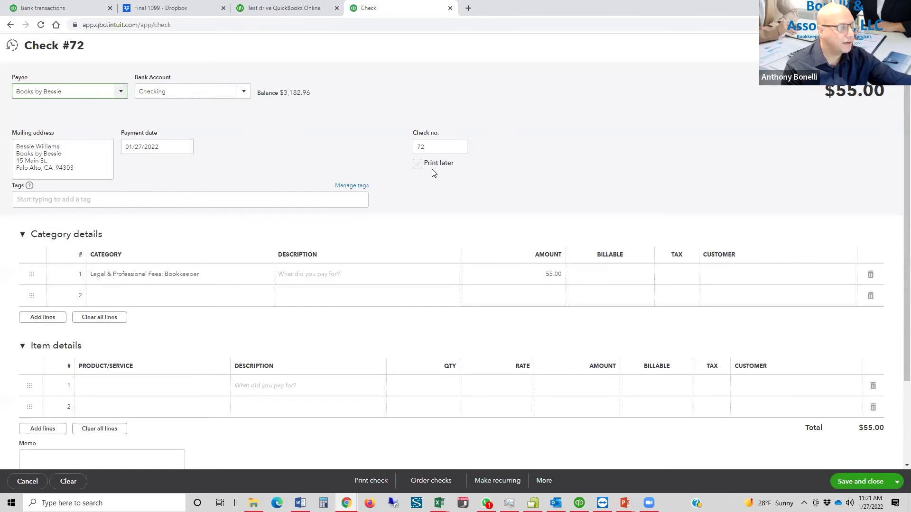
click(418, 164)
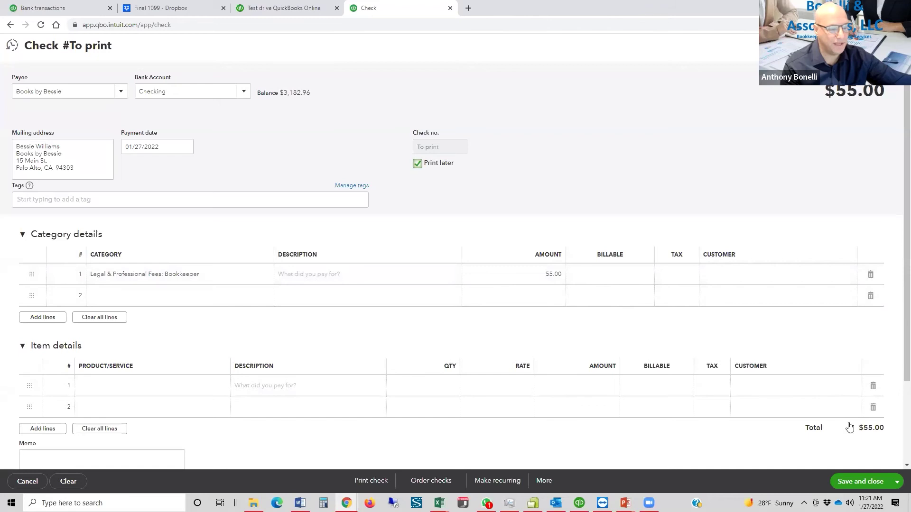
click(507, 275)
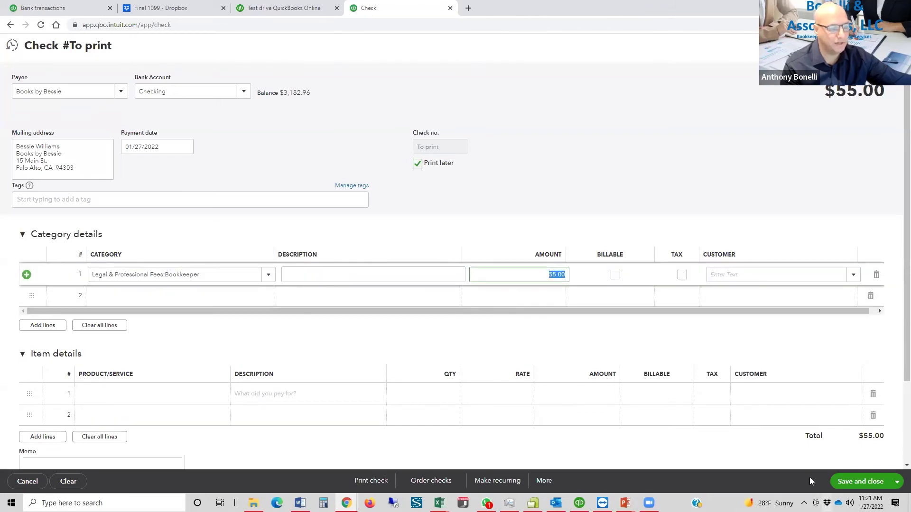
click(861, 483)
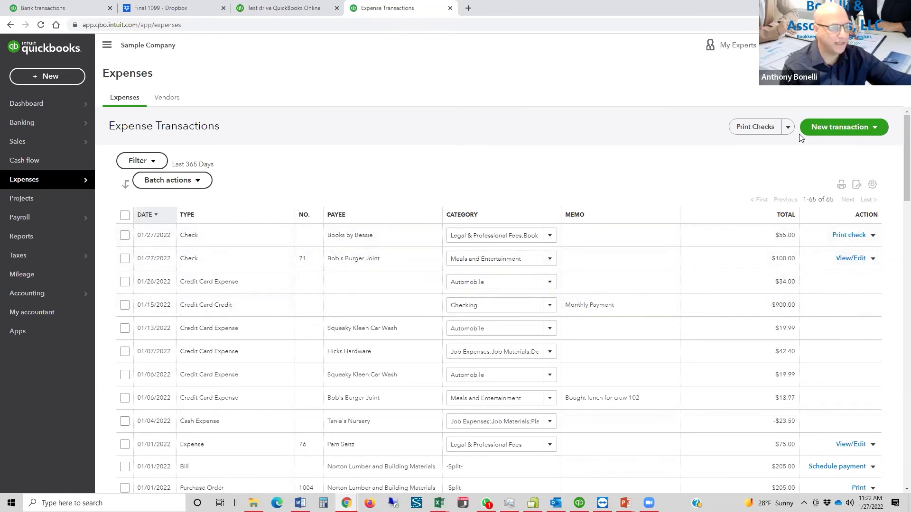
Open the bank transactions page and dismiss the bank connection notice.
mouse_move(31, 187)
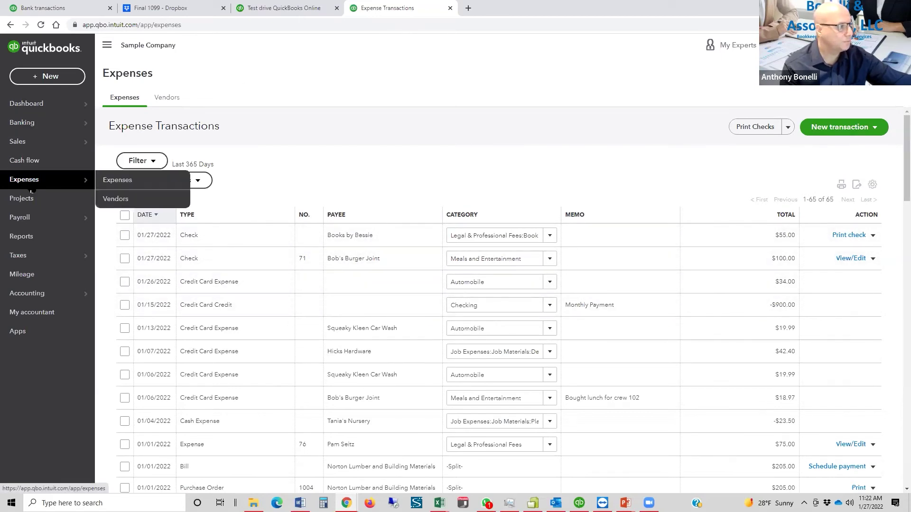
click(28, 129)
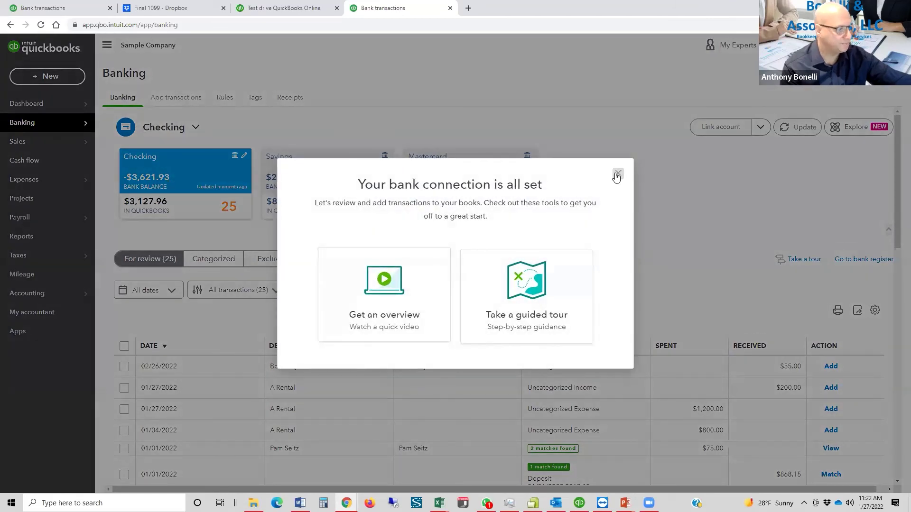
click(617, 174)
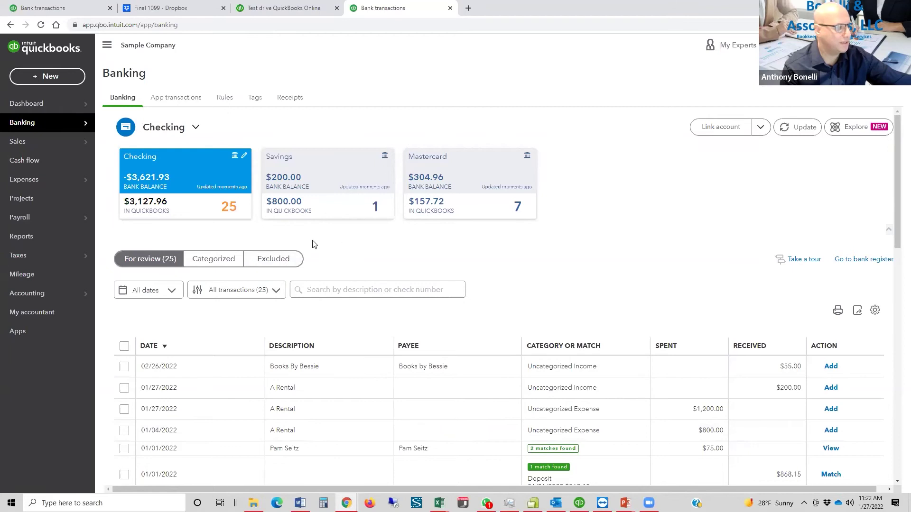
View the account-linking page, search for chase, and return to the bank transactions without connecting an account.
click(714, 127)
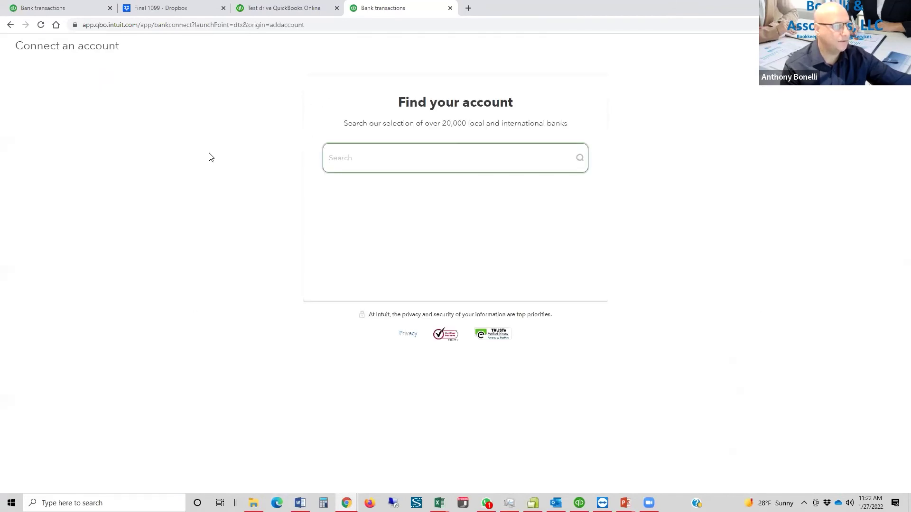
text(chase)
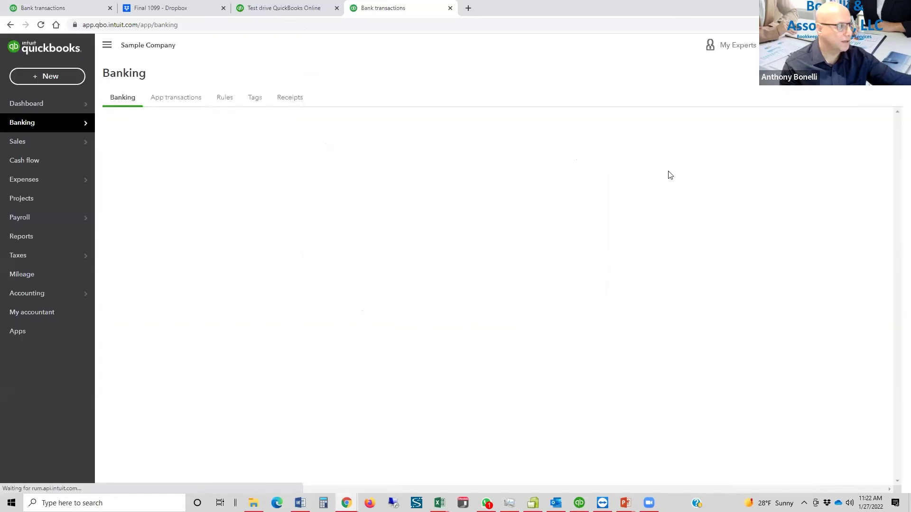
click(733, 129)
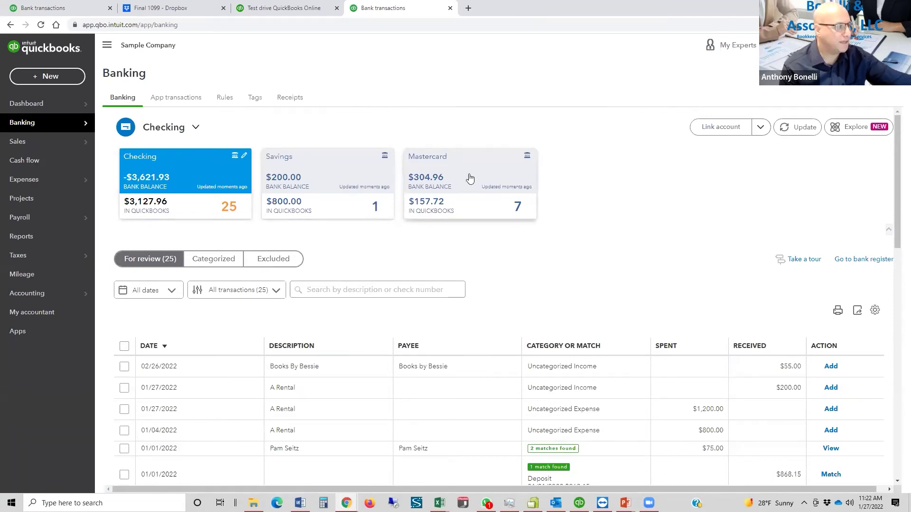
View the Savings and Mastercard bank feeds, then return to the Checking feed.
click(339, 195)
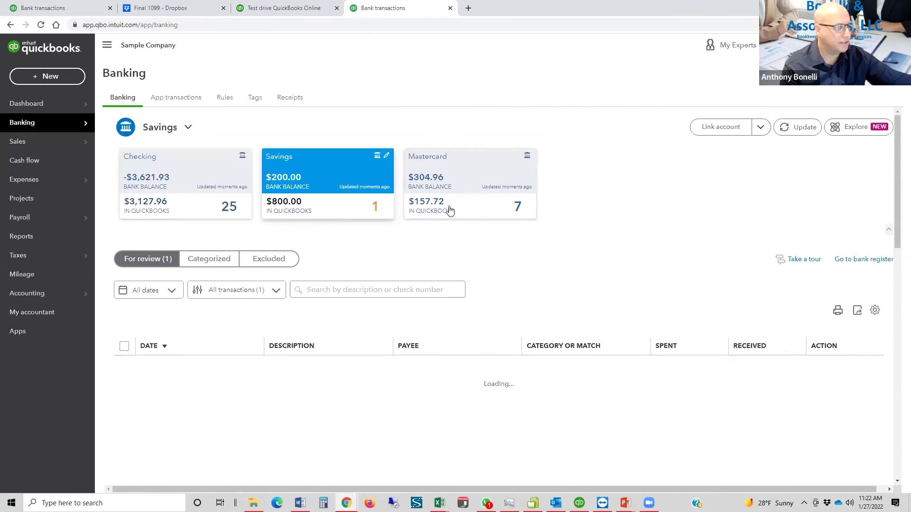
click(458, 184)
click(180, 168)
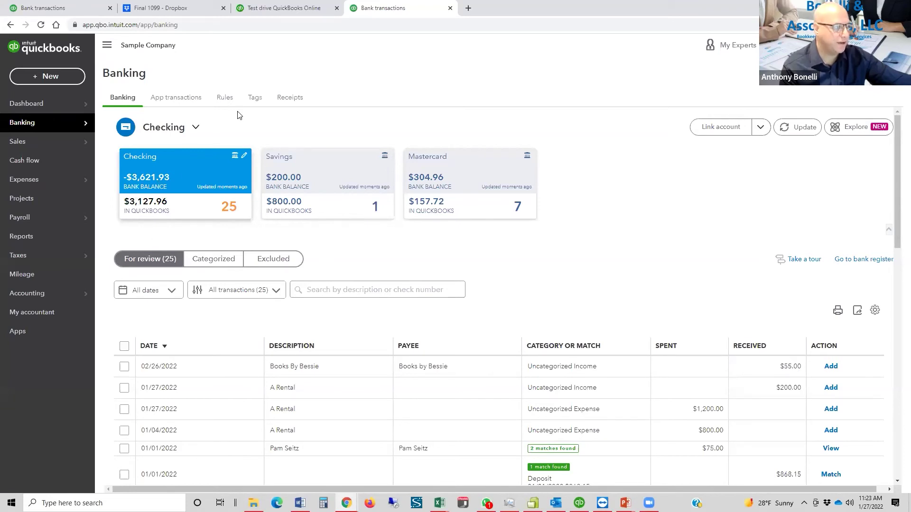
Set the category of the 02/26/2022 Books By Bessie bank transaction to Legal & Professional Fees.
scroll(534, 235, down, 1)
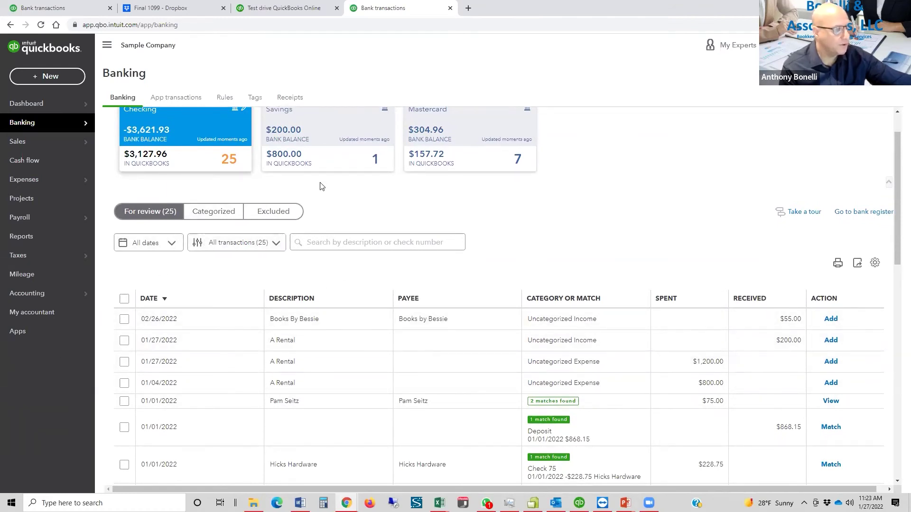
scroll(359, 221, down, 1)
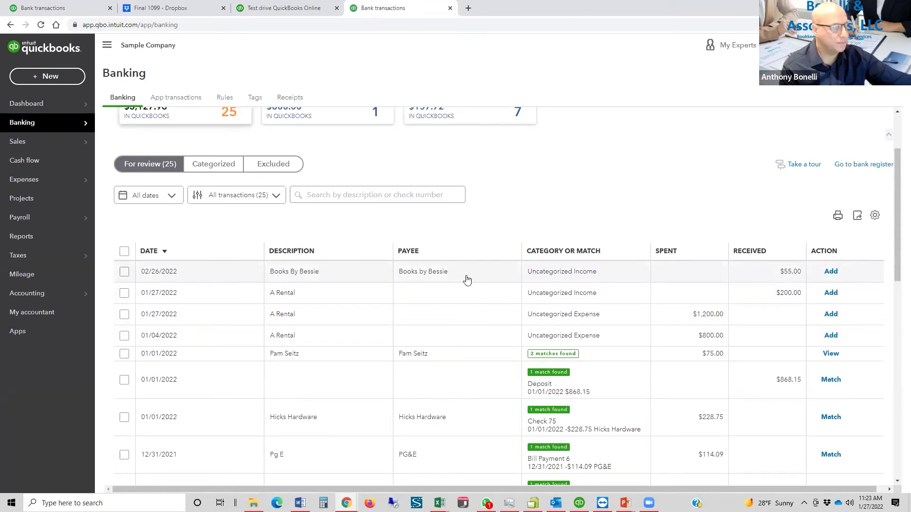
click(555, 279)
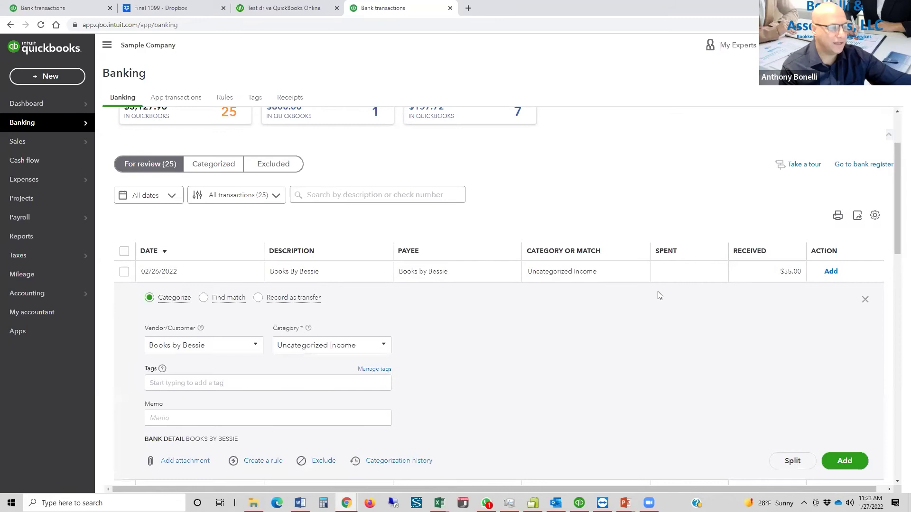
click(353, 348)
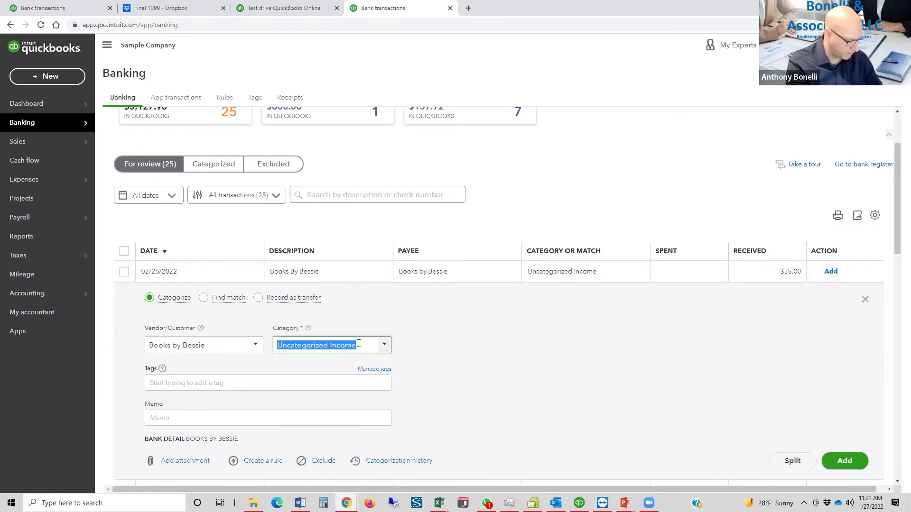
text(leg)
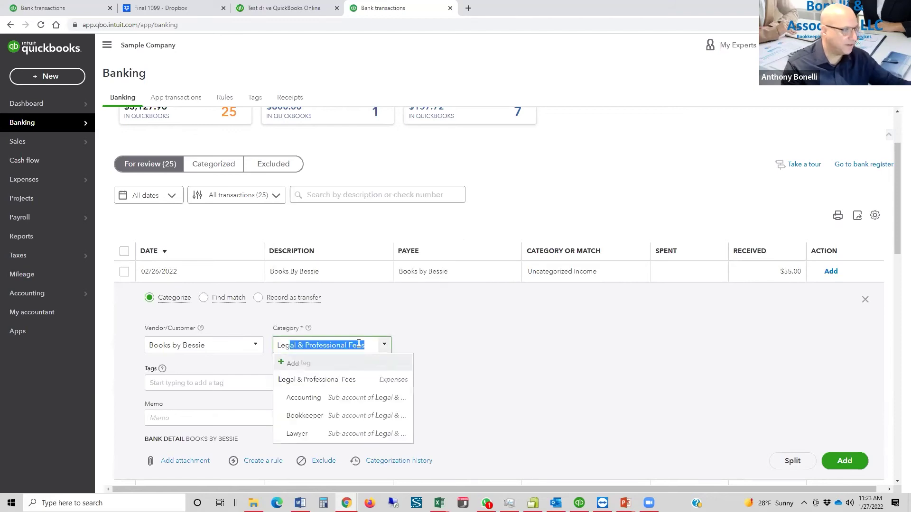
click(349, 382)
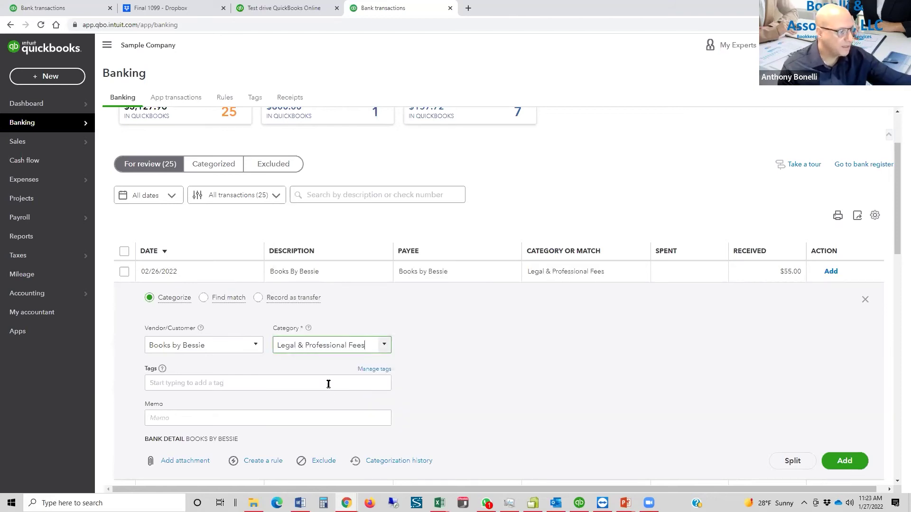
click(541, 367)
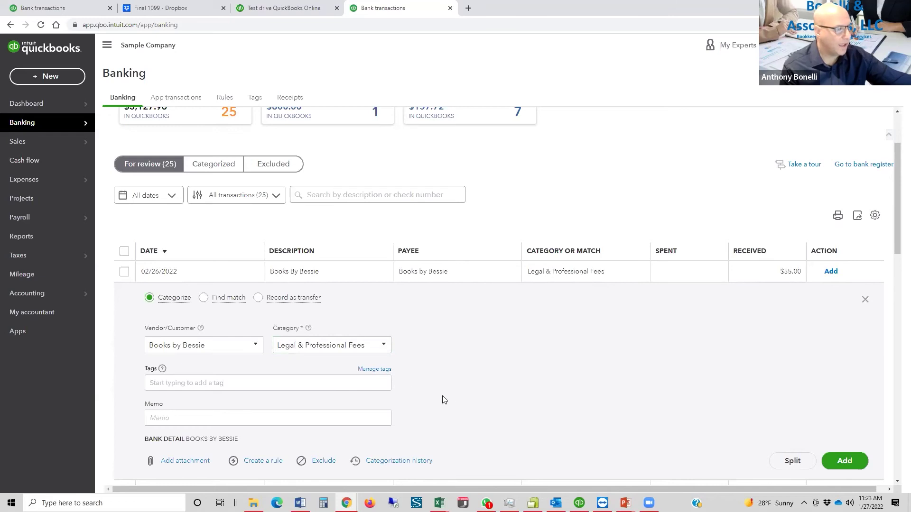
Create a bank rule named Bookkeeping from the Books By Bessie transaction with Auto-add off, then add that transaction to the books.
click(256, 463)
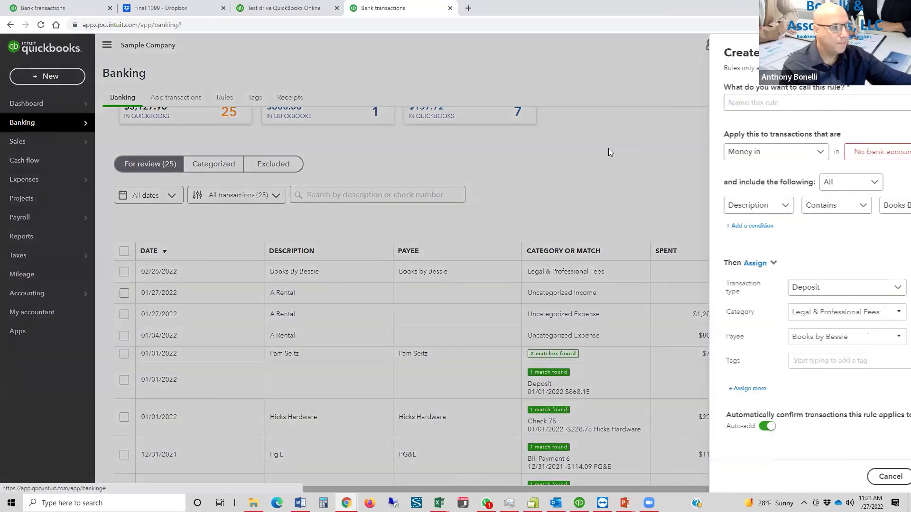
text(Bookkeeping)
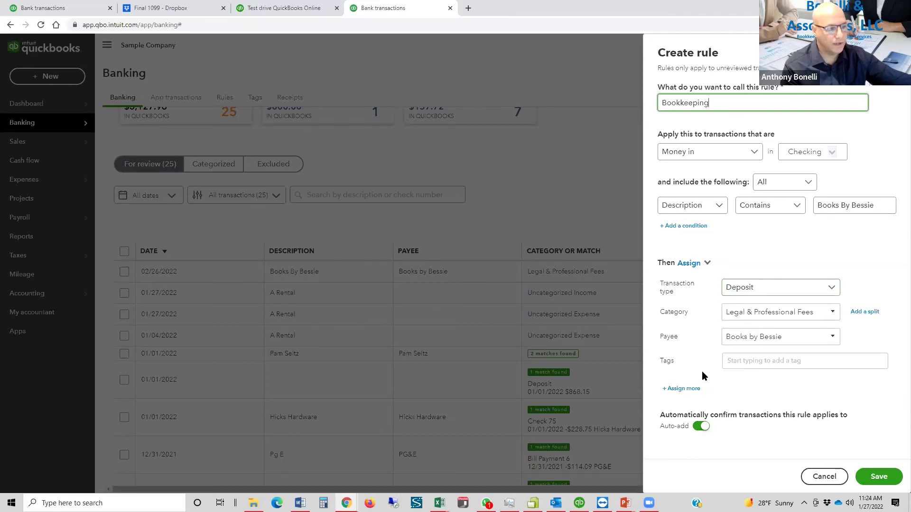
click(880, 478)
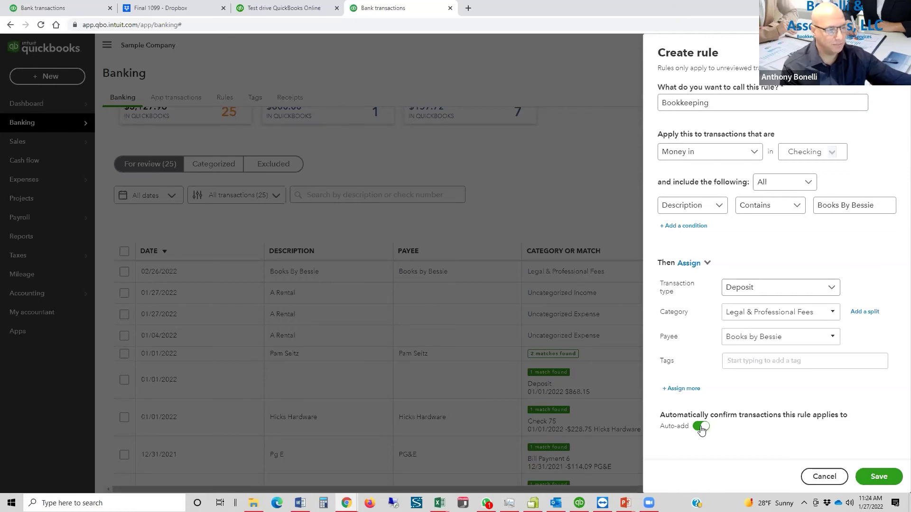
click(702, 427)
click(878, 476)
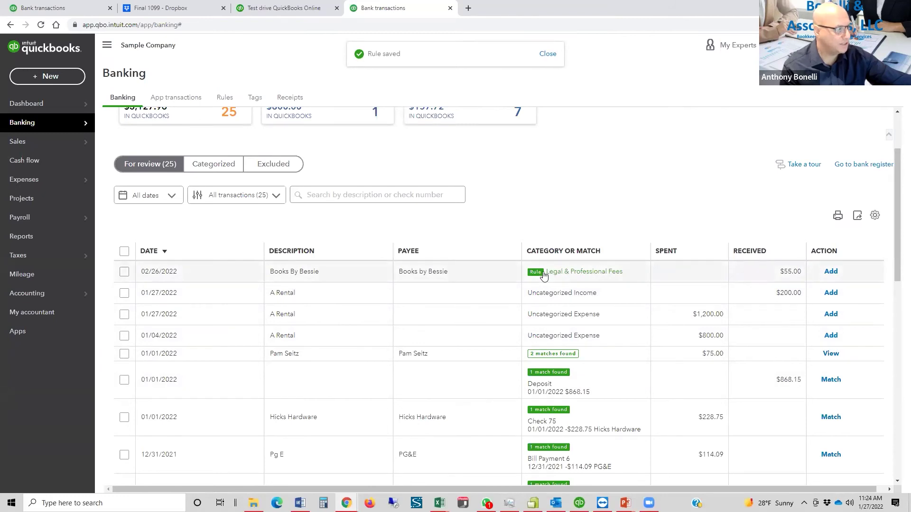
click(830, 271)
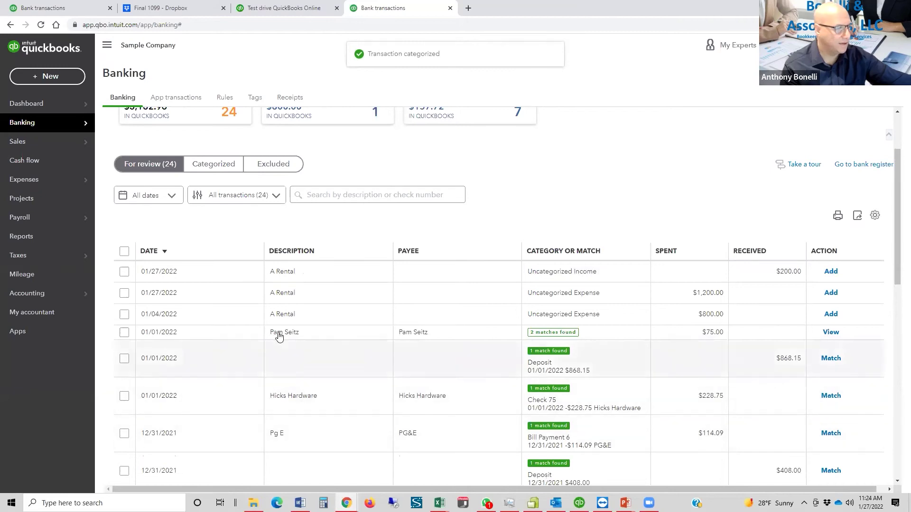
Create A1 Rental as a new customer and assign it as payee of the $200.00 A Rental bank transaction.
click(308, 278)
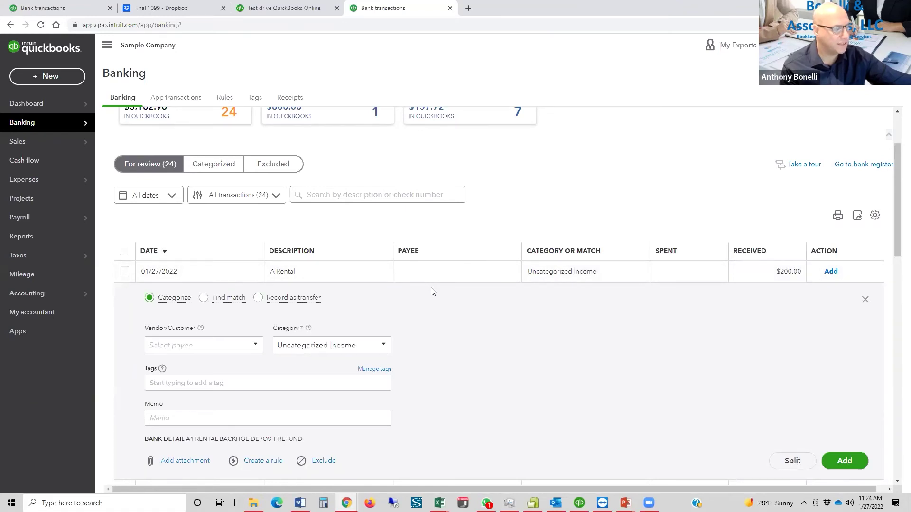
scroll(337, 393, down, 1)
click(183, 298)
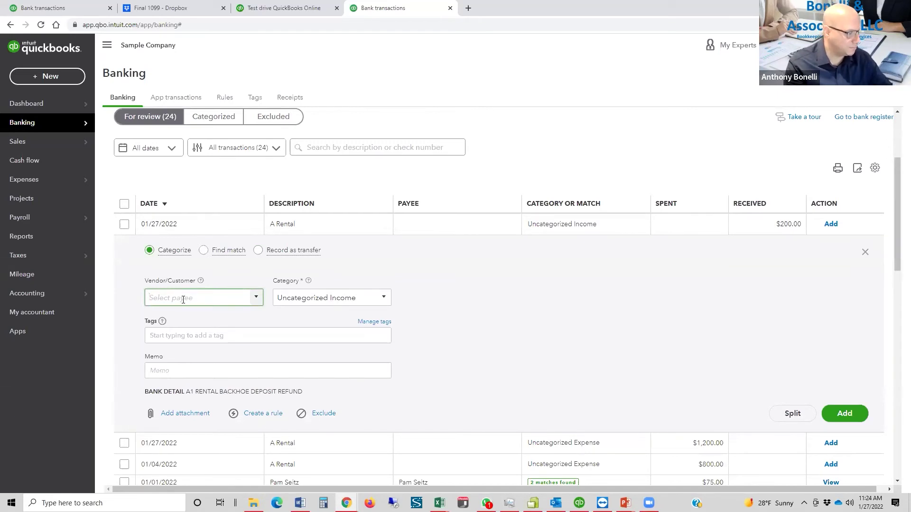
text(A1 Rental)
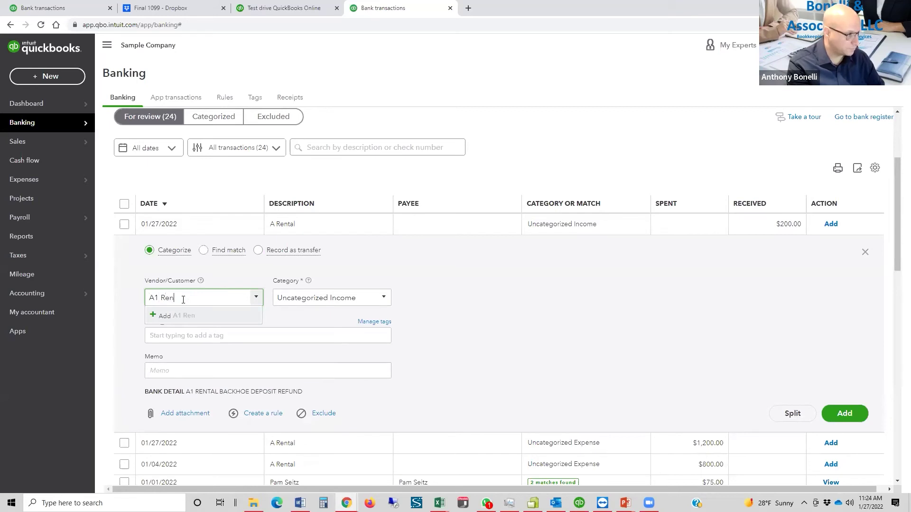
click(155, 317)
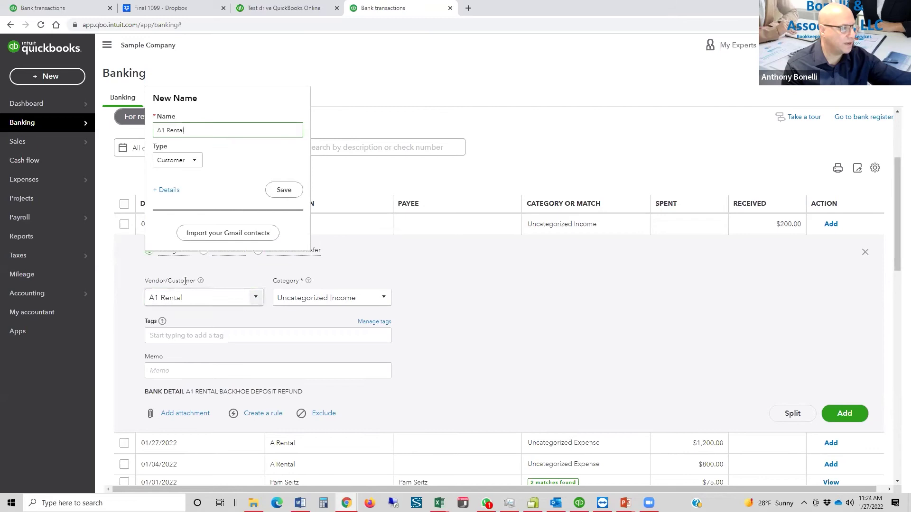
click(286, 190)
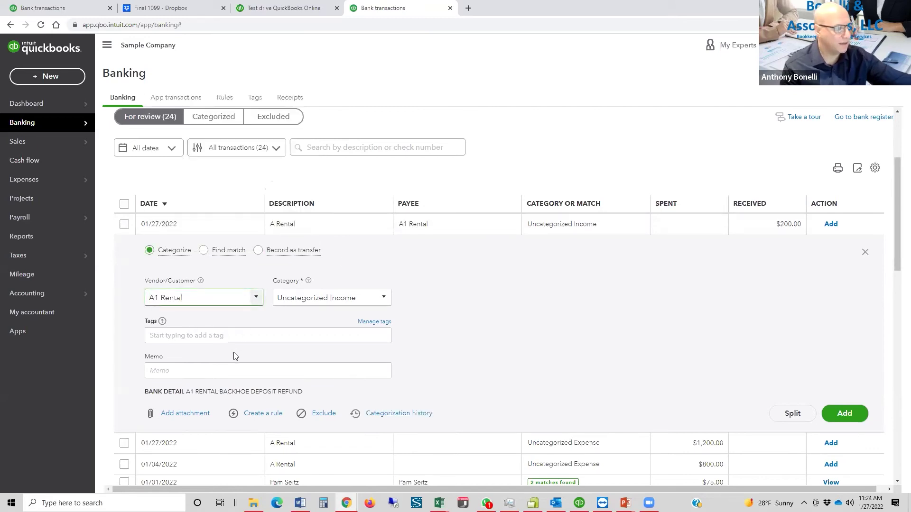
Categorize the $200.00 A Rental transaction as Job Expenses:Equipment Rental and add it to the books.
click(378, 296)
text(rent)
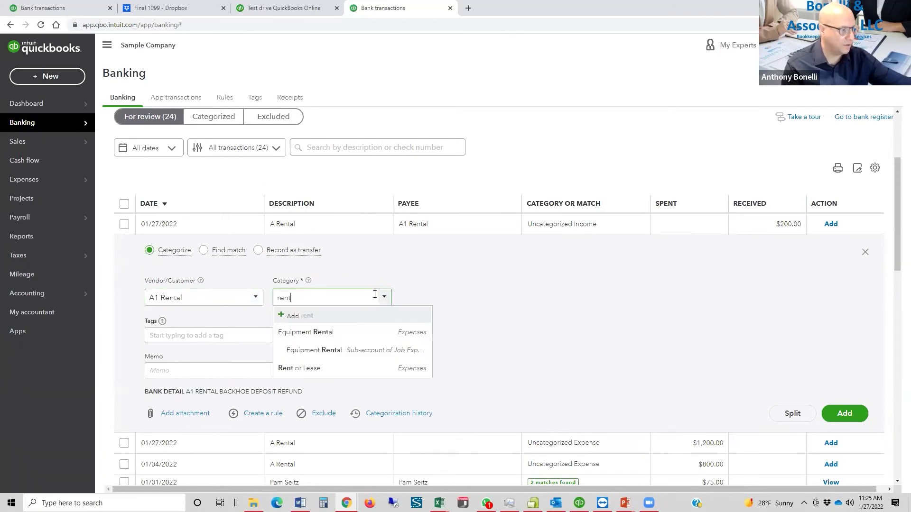
click(372, 348)
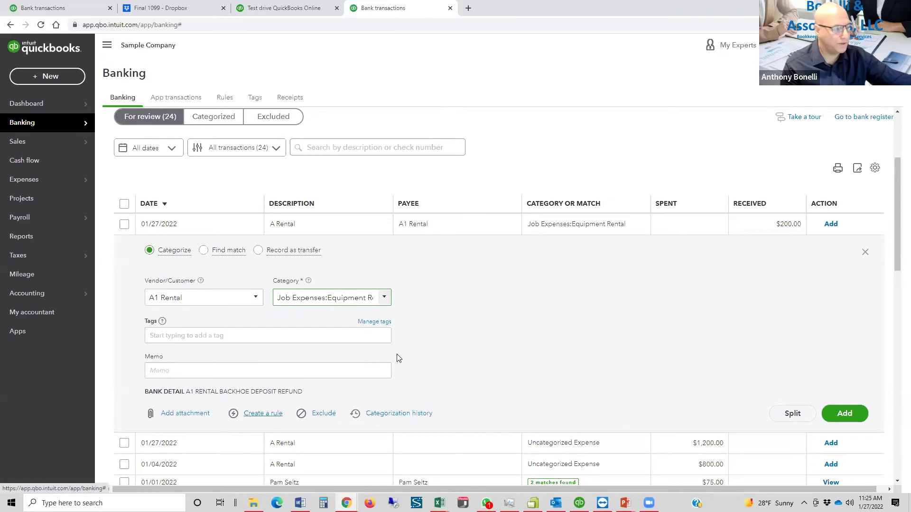
click(844, 413)
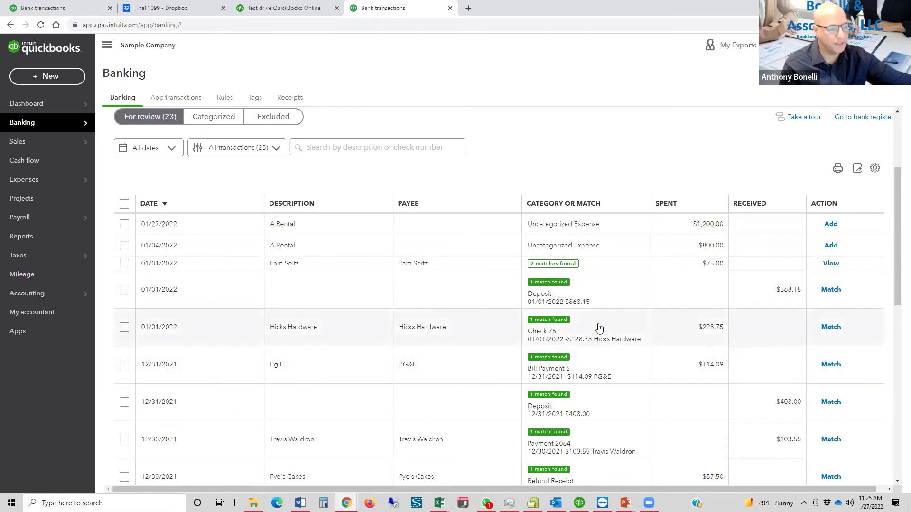
Match the 01/01/2022 $868.15 deposit and the $228.75 Hicks Hardware check to their existing book entries.
click(832, 290)
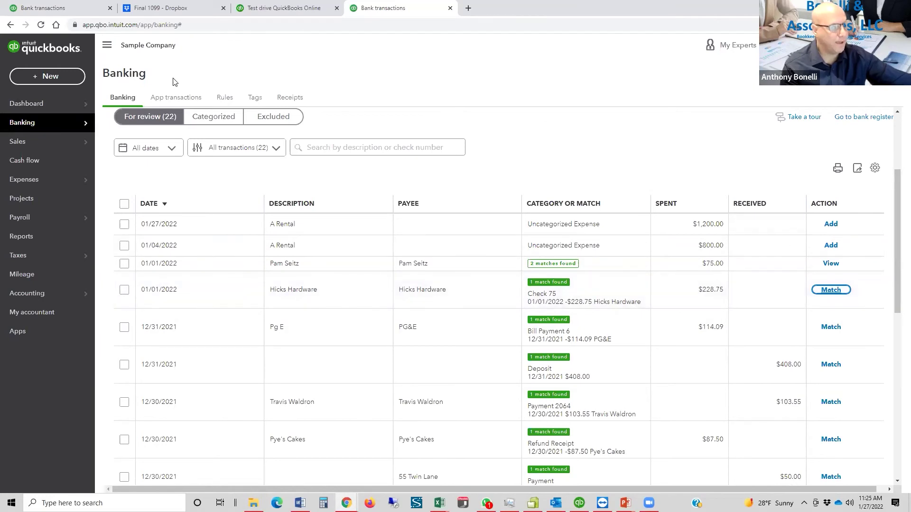
click(831, 290)
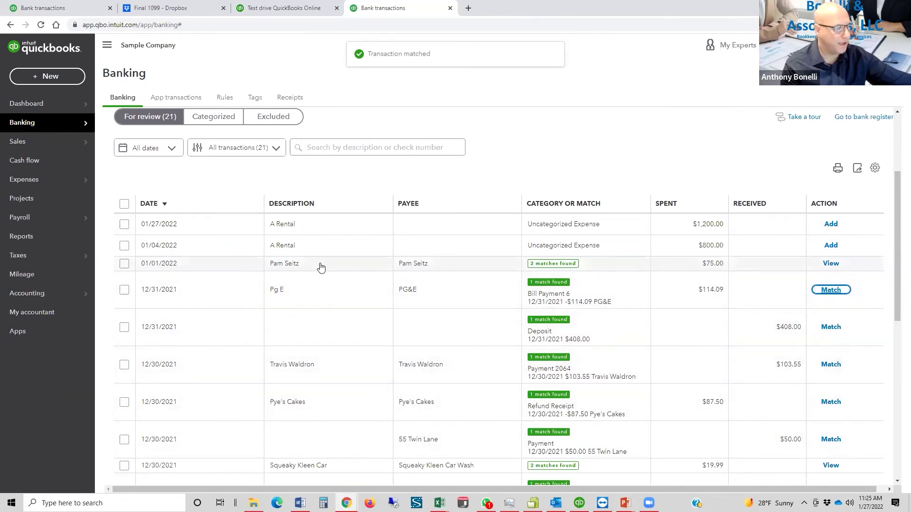
scroll(320, 267, down, 8)
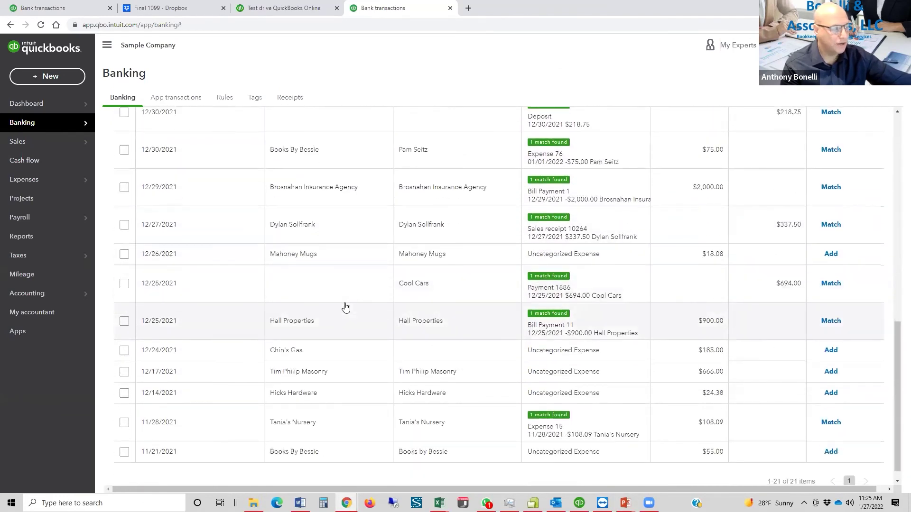
scroll(347, 310, up, 10)
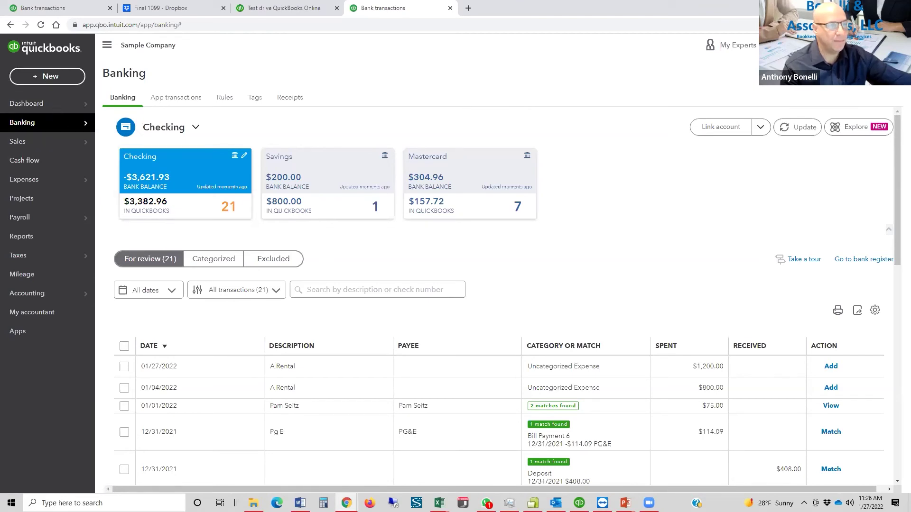
Open the Reconcile tool and proceed through its introduction to the reconciliation setup form.
click(876, 45)
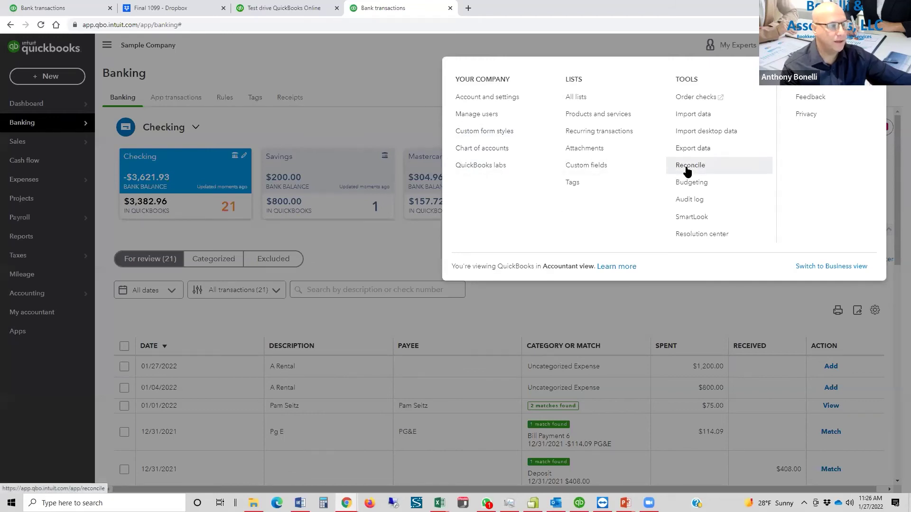
click(687, 167)
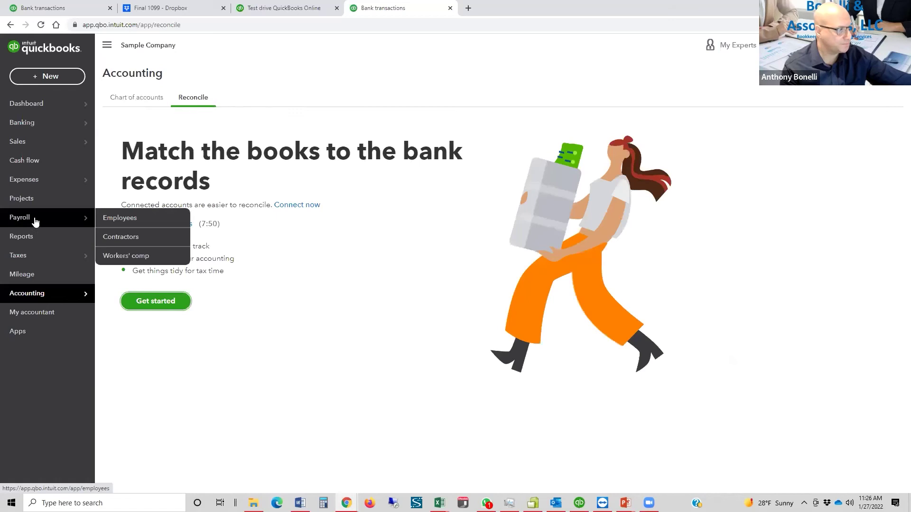
click(152, 310)
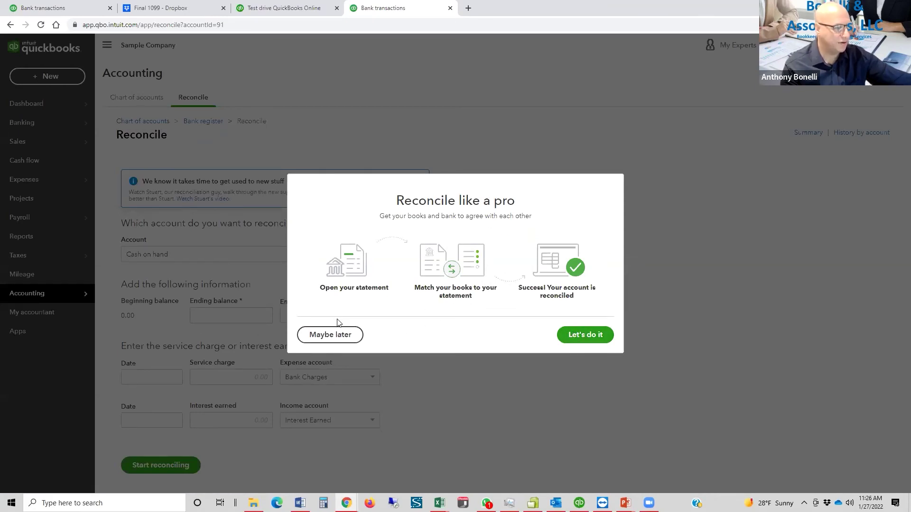
click(576, 337)
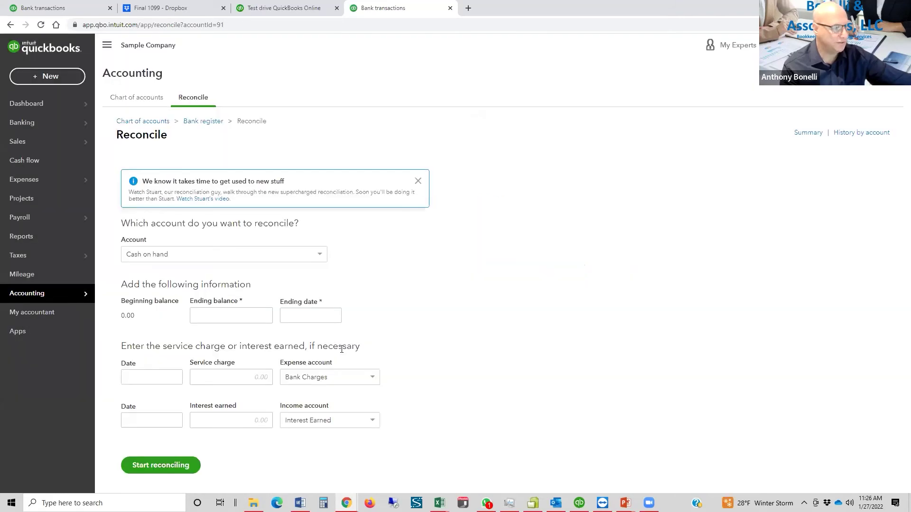
Choose Checking as the account to reconcile and set the statement ending balance to 100.
click(170, 256)
click(169, 285)
click(223, 324)
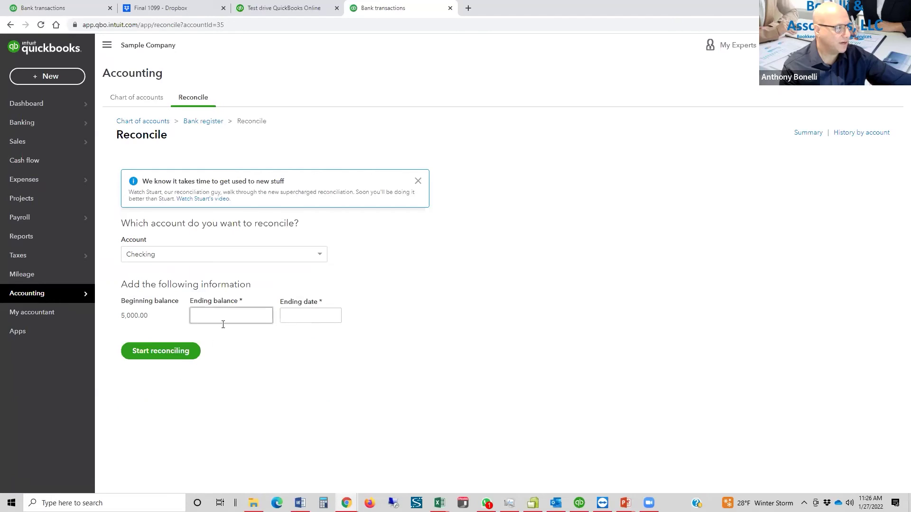
text(0)
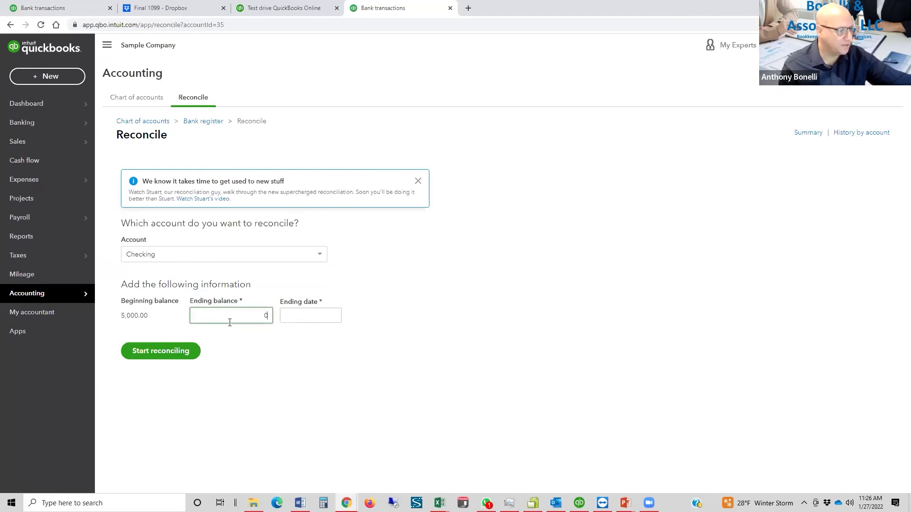
key(ctrl+a)
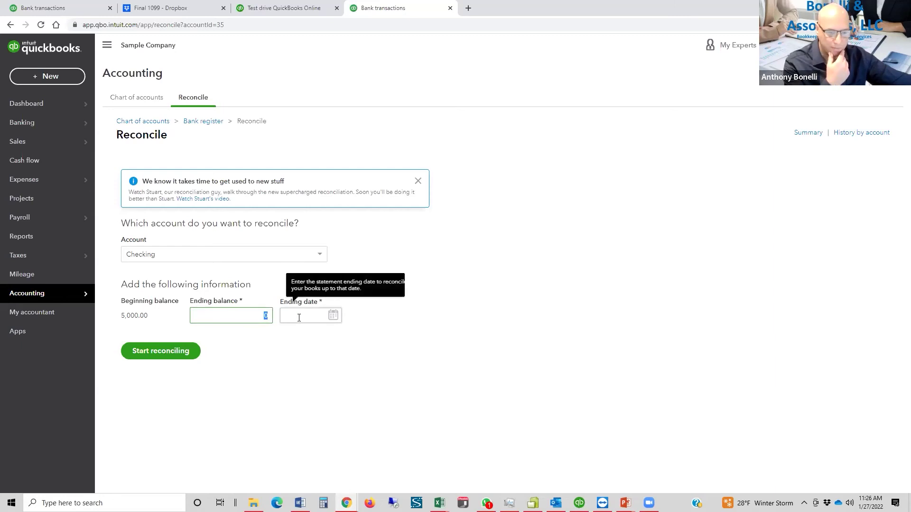
text(100)
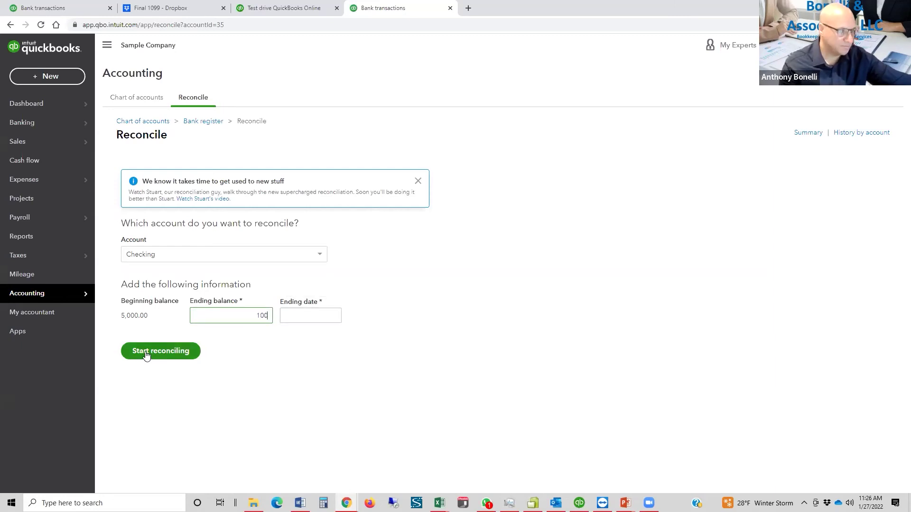
Set the statement ending date to 01/31/2022, then start reconciling and continue into the transaction list.
click(296, 315)
click(330, 318)
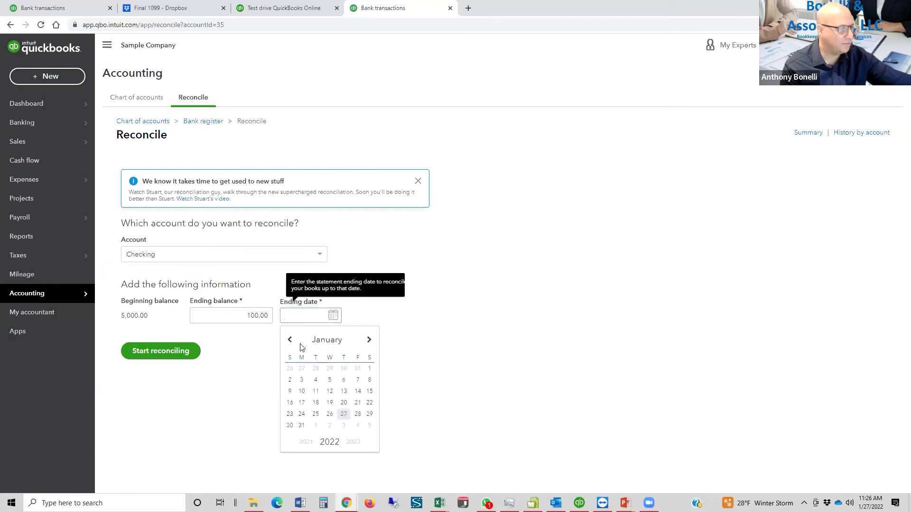
click(301, 427)
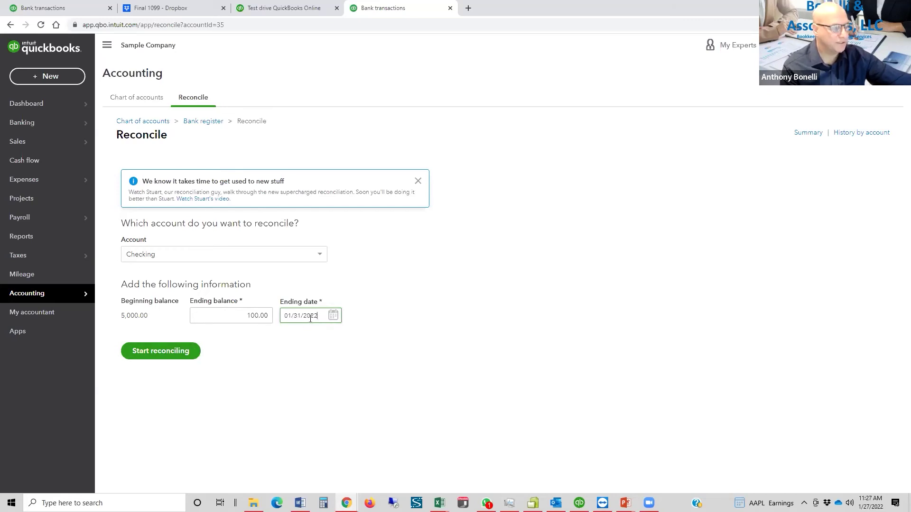
click(161, 356)
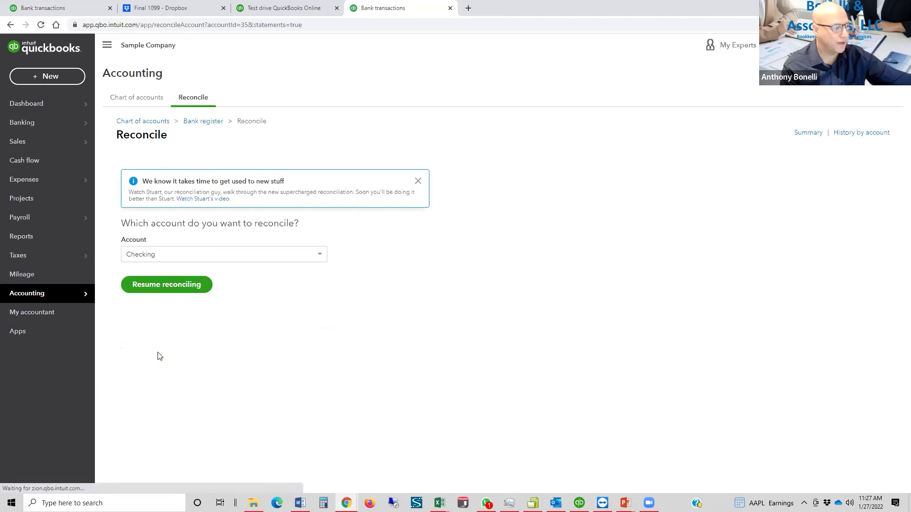
click(151, 290)
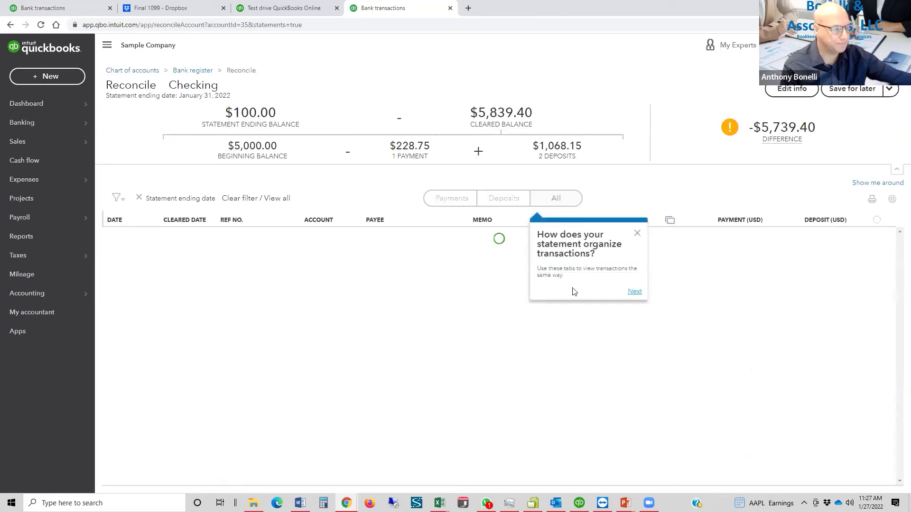
Dismiss the tips and examine the Checking reconciliation list, including bank-matched cleared entries, the difference and the deposits-only view.
click(637, 233)
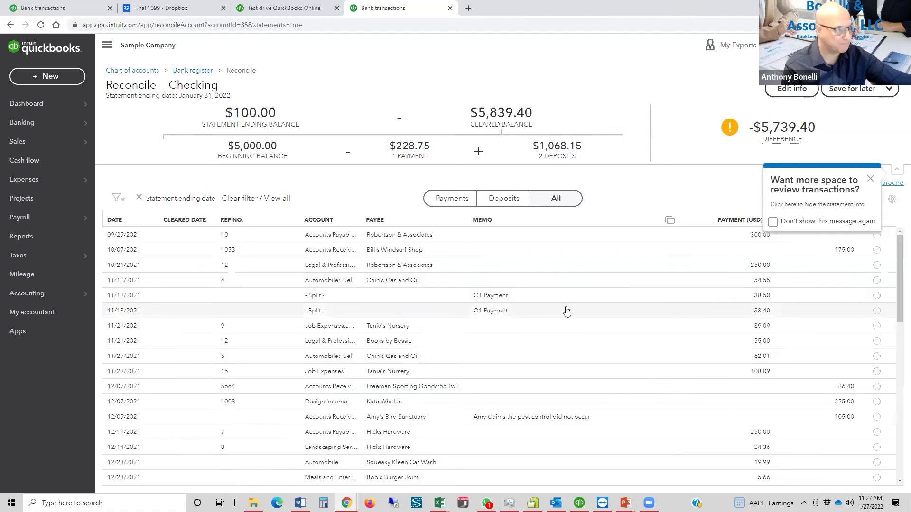
scroll(556, 305, down, 6)
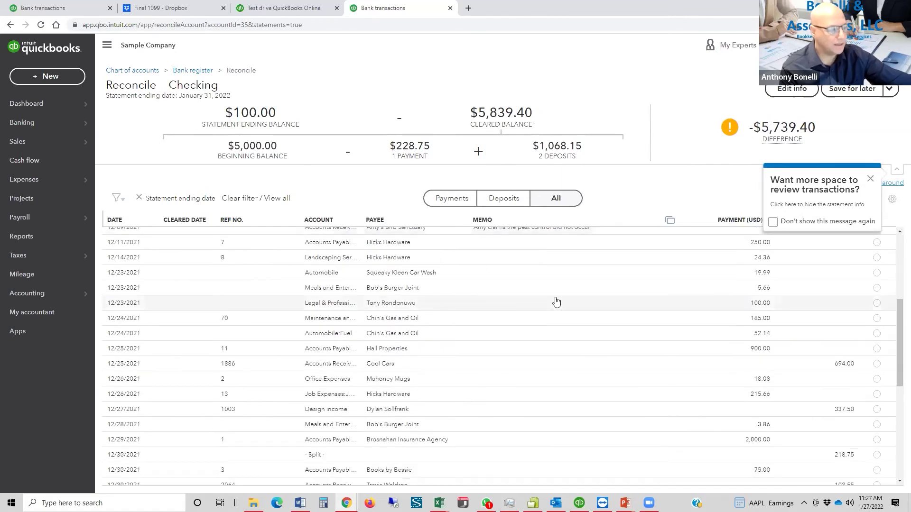
scroll(553, 299, down, 1)
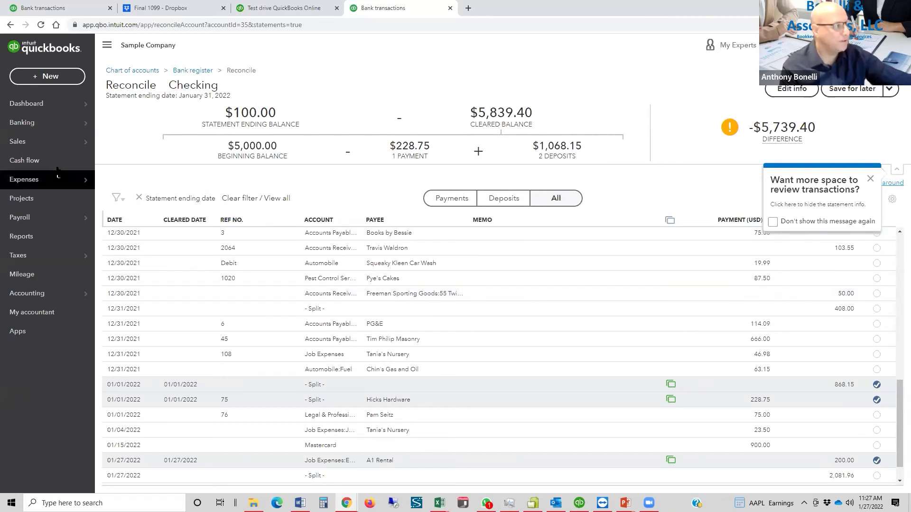
mouse_move(71, 122)
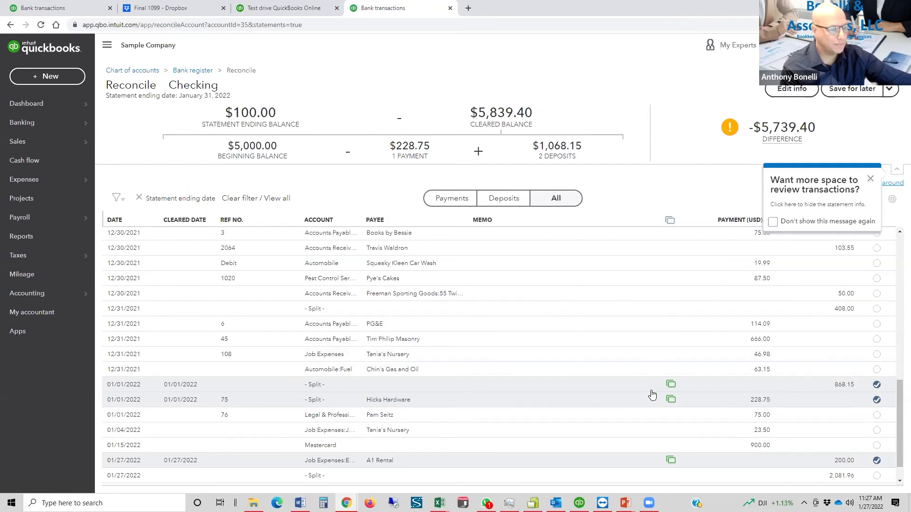
mouse_move(677, 388)
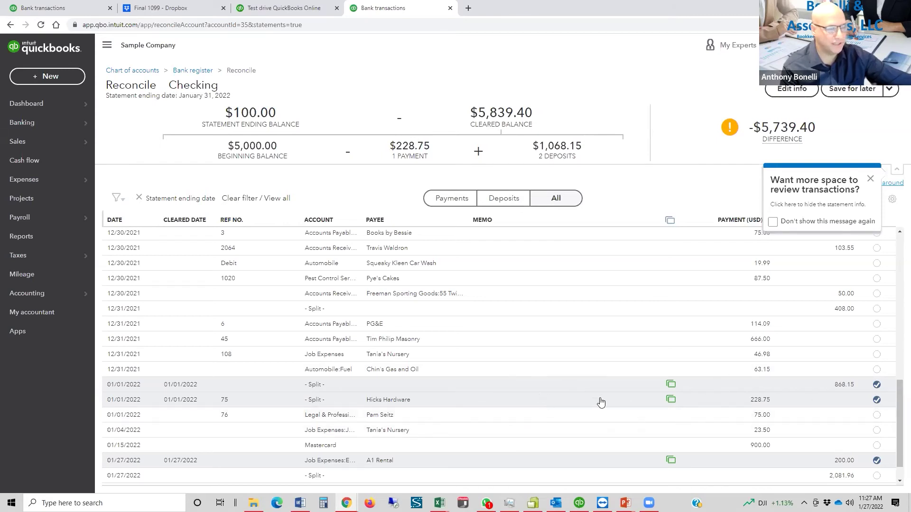
scroll(479, 362, up, 4)
scroll(712, 372, up, 5)
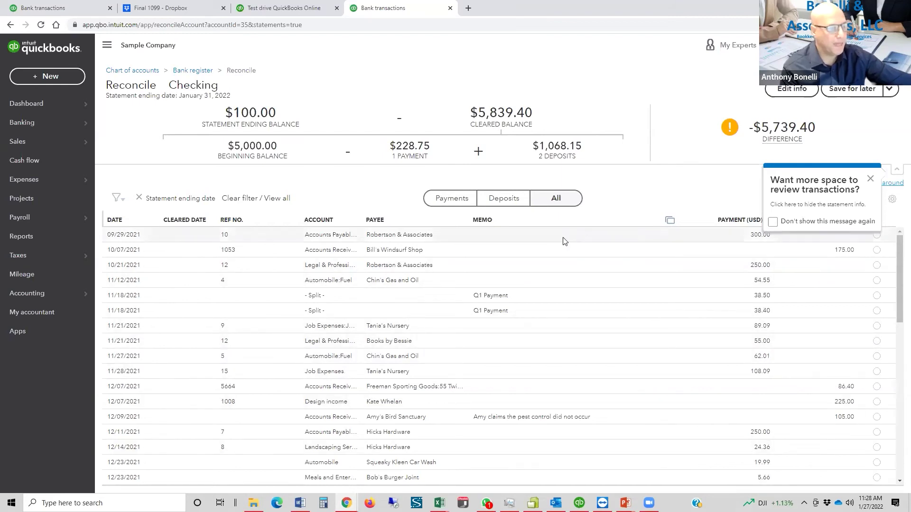
click(869, 179)
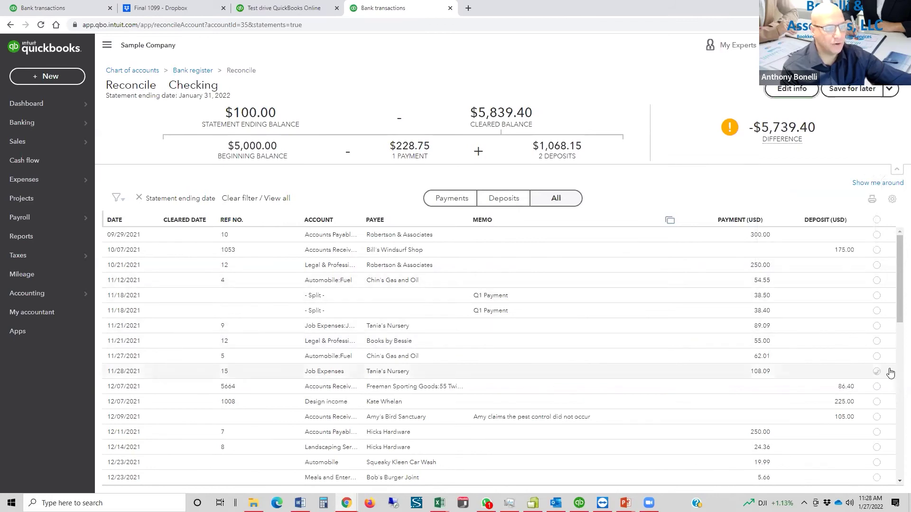
mouse_move(778, 128)
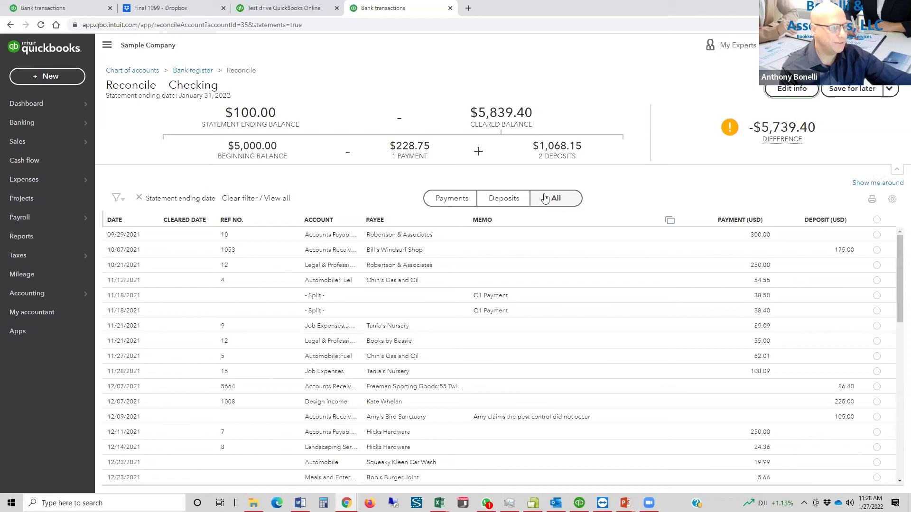
click(444, 199)
click(494, 200)
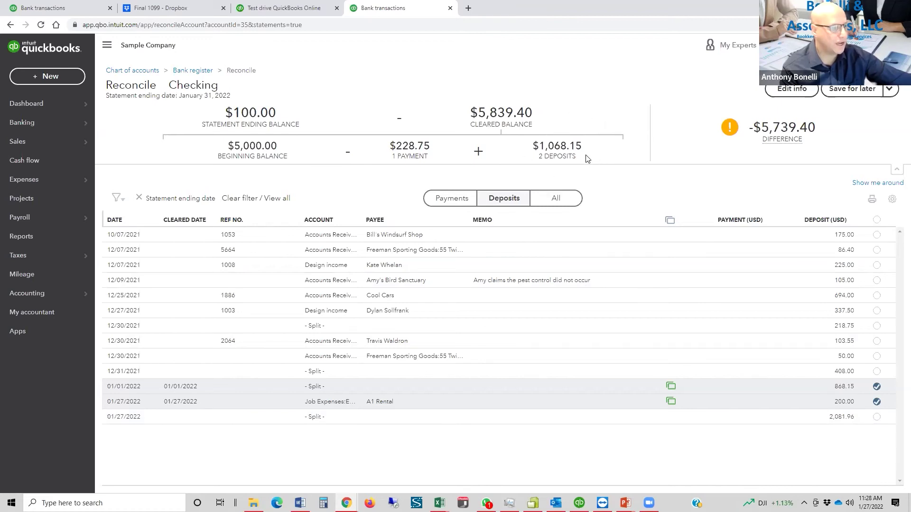
Show only payments and mark the 11/18/2021 $38.40, Books by Bessie $55.00, Hicks Hardware $250.00 and Bob's Burger Joint $5.66 payments as cleared.
click(441, 198)
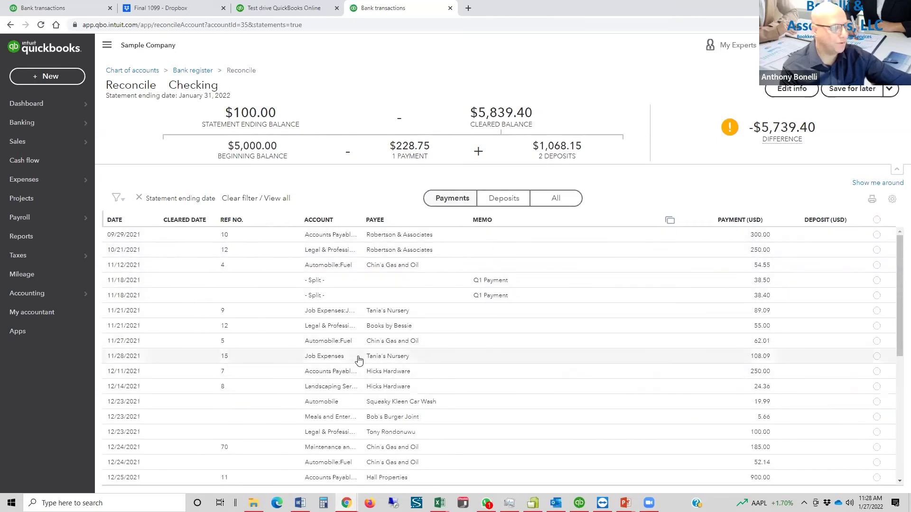
click(877, 295)
click(876, 326)
click(876, 371)
click(876, 417)
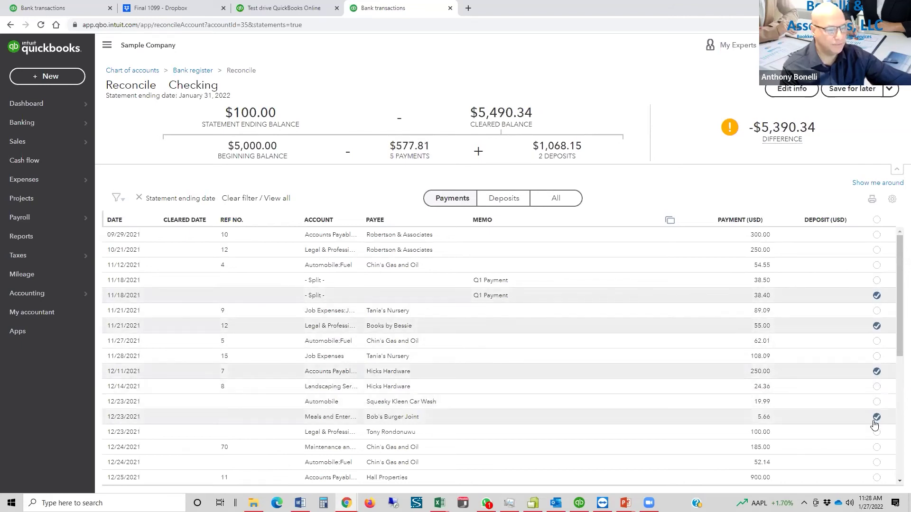
Mark the 12/23/2021 $100.00 and $19.99, the 12/24/2021 $52.14 and the Hall Properties $900.00 payments as cleared.
click(876, 432)
click(877, 463)
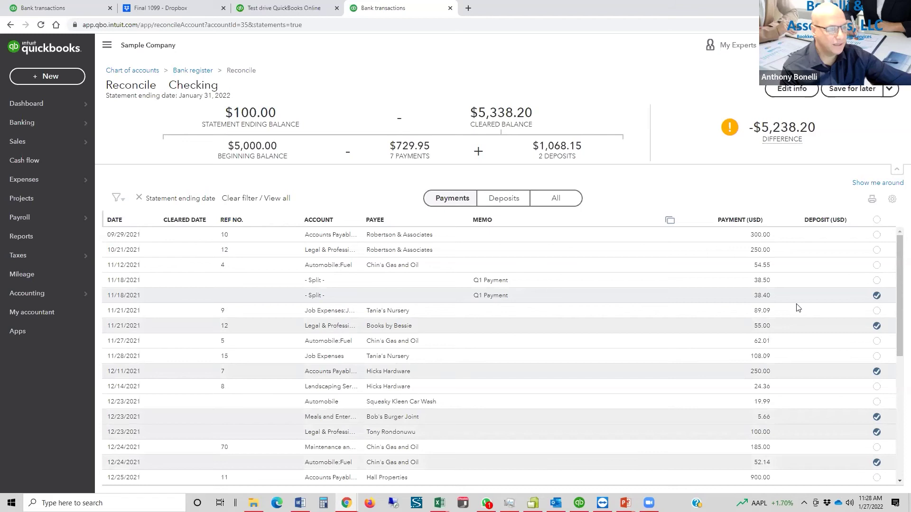
click(876, 402)
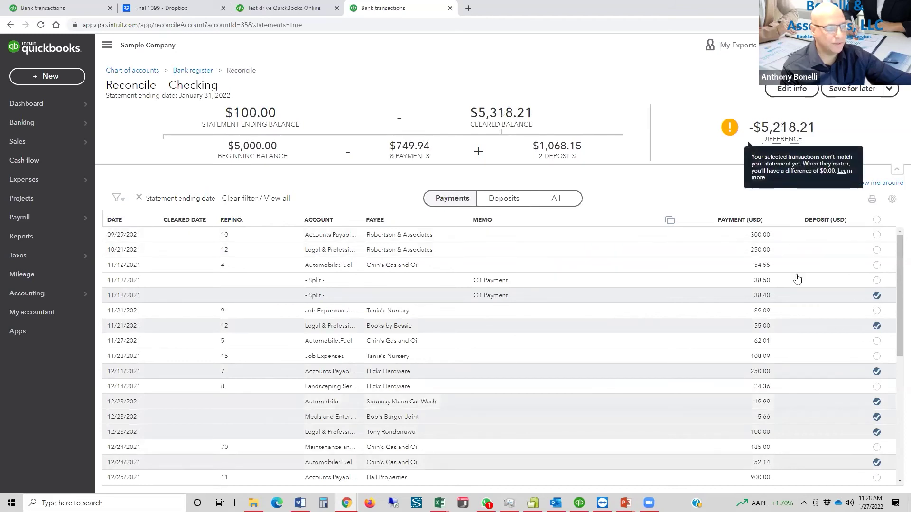
scroll(797, 280, down, 1)
click(876, 431)
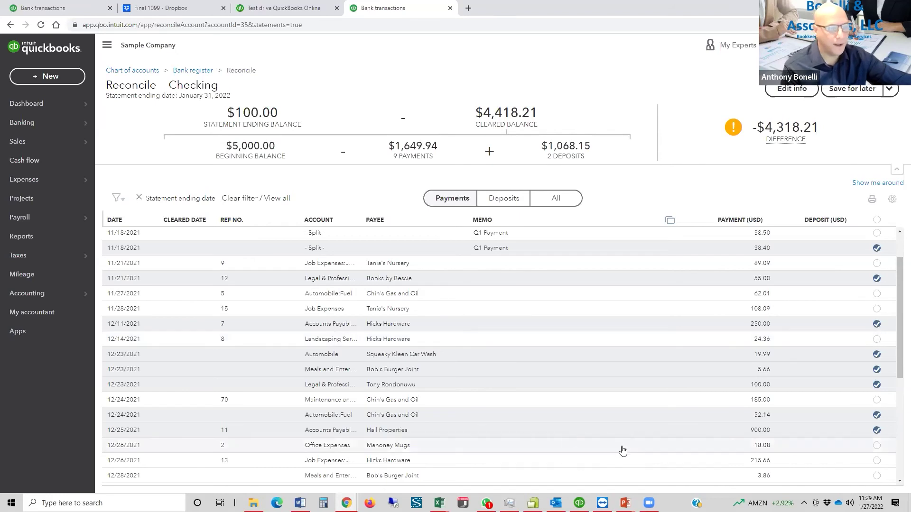
Review the remaining payments, the reconciliation difference and the available options for finishing, saving or closing, without choosing one.
scroll(673, 405, down, 4)
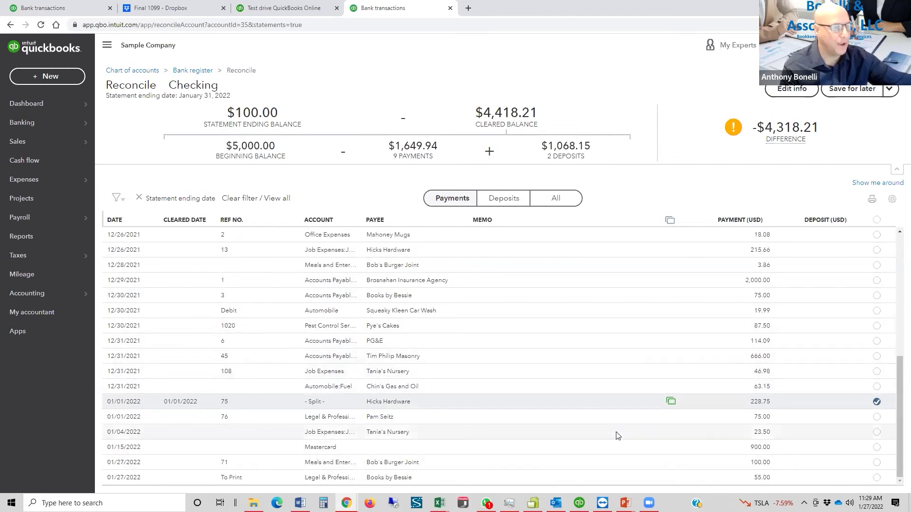
scroll(593, 389, up, 3)
scroll(550, 311, up, 3)
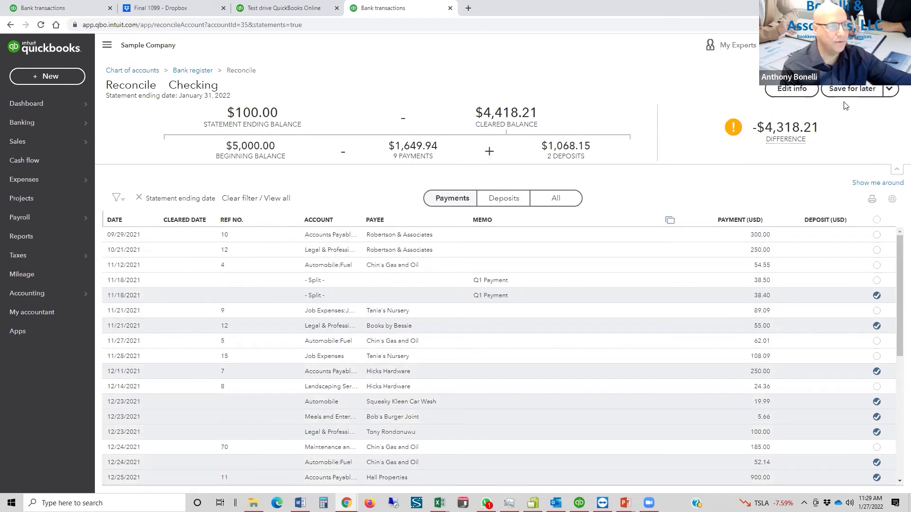
mouse_move(822, 152)
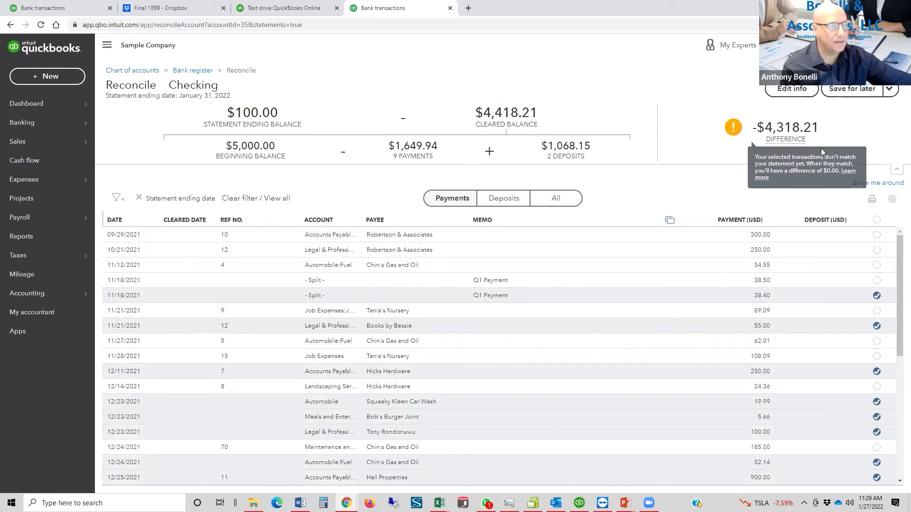
click(889, 88)
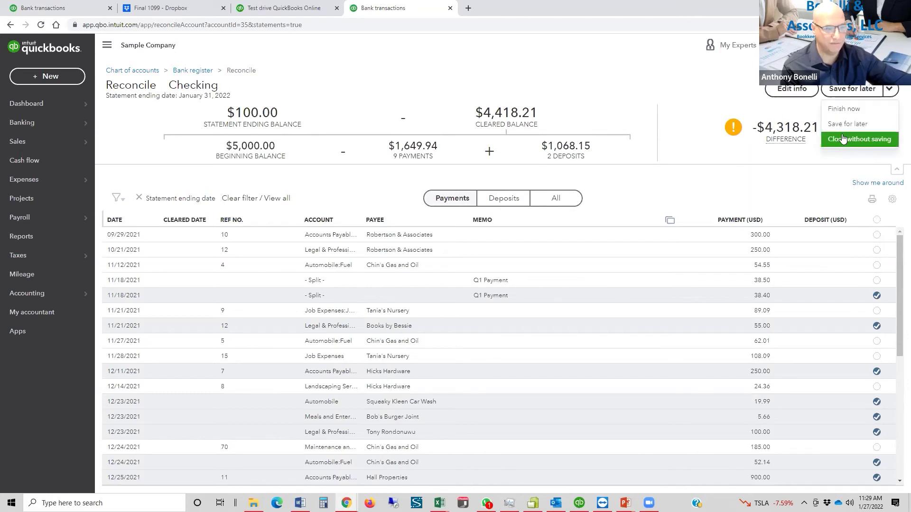
click(612, 200)
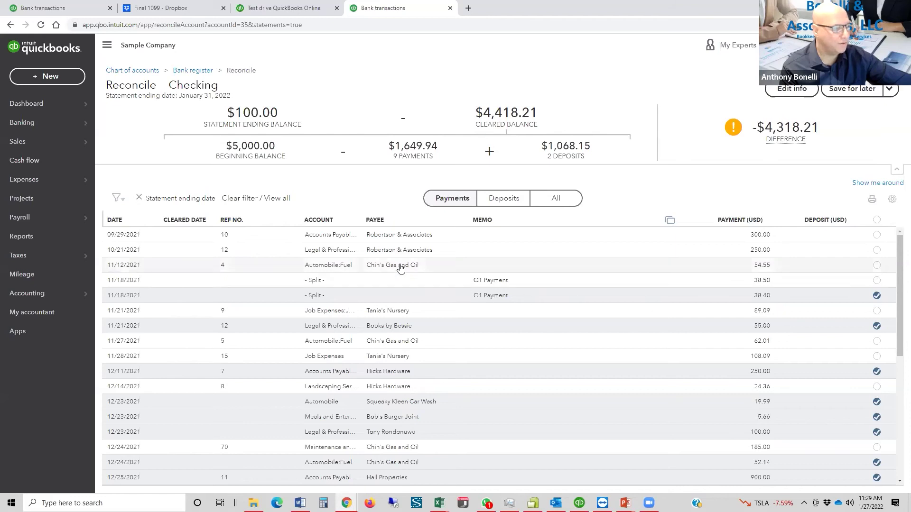
Open the 11/12/2021 Chin's Gas and Oil check from the reconciliation and add an Automobile category line for $5.00.
click(331, 270)
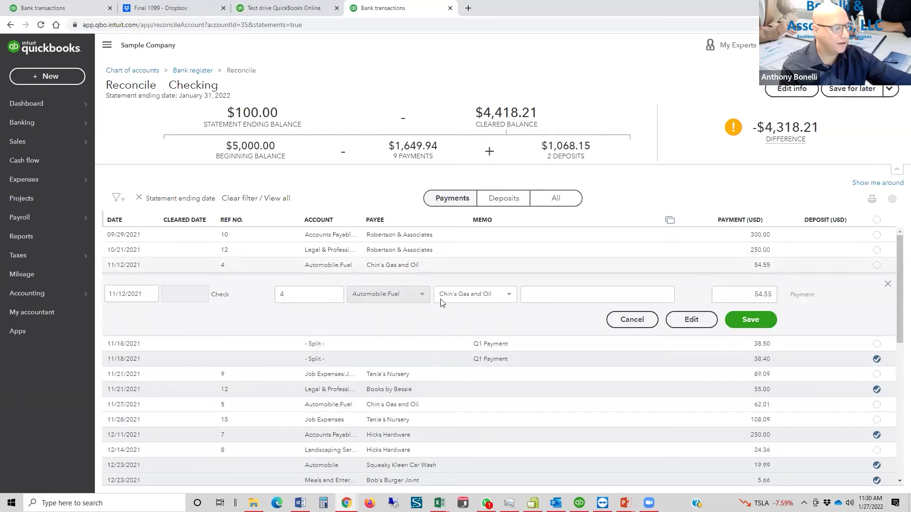
click(690, 323)
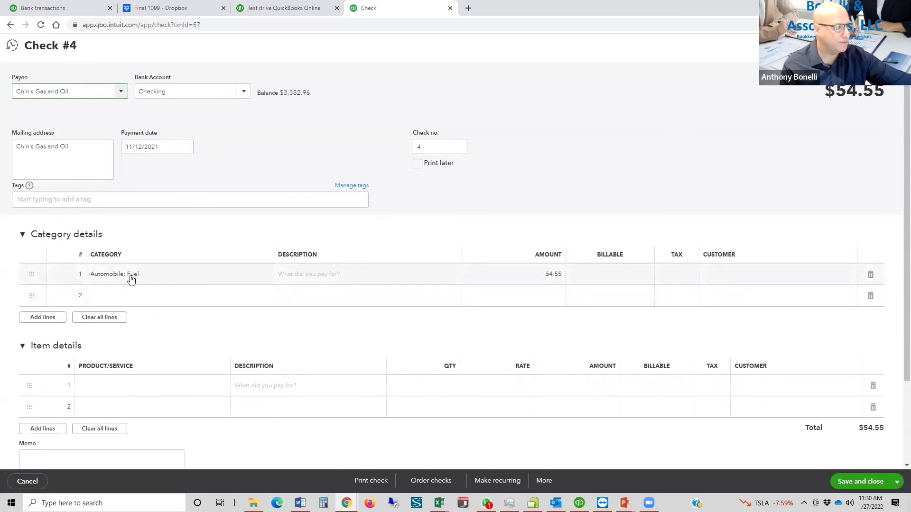
click(157, 293)
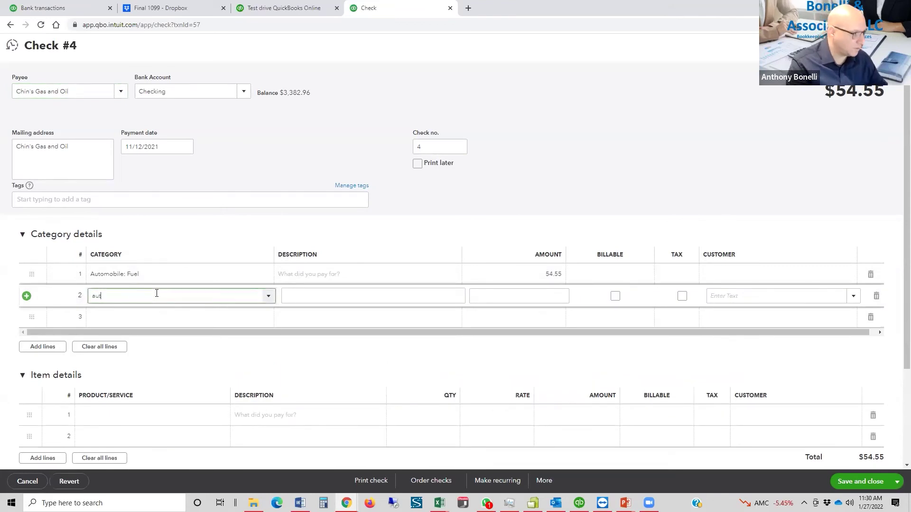
click(137, 328)
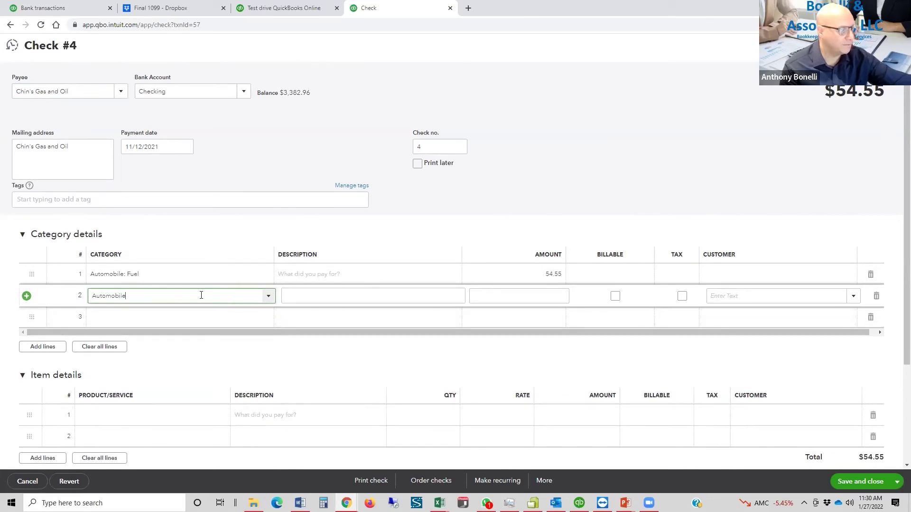
click(512, 295)
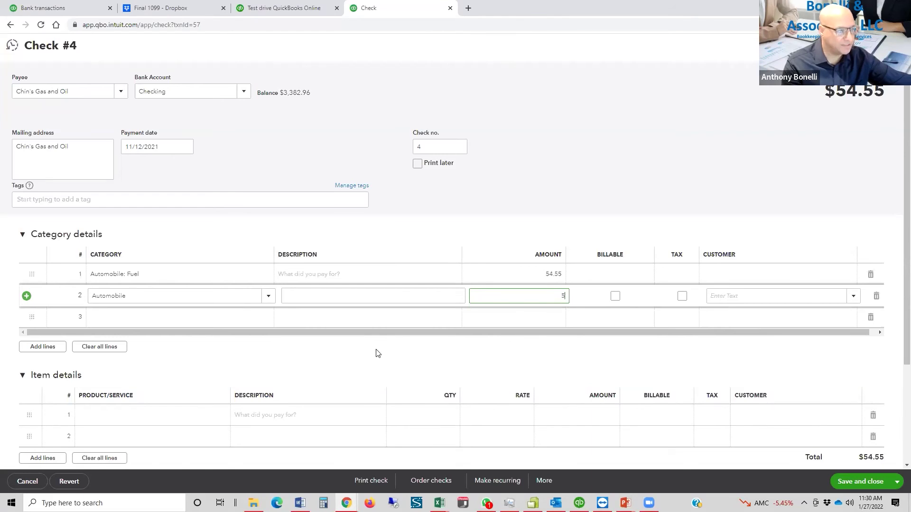
Subtract 5 from the amount of the check's Automobile:Fuel line.
click(520, 272)
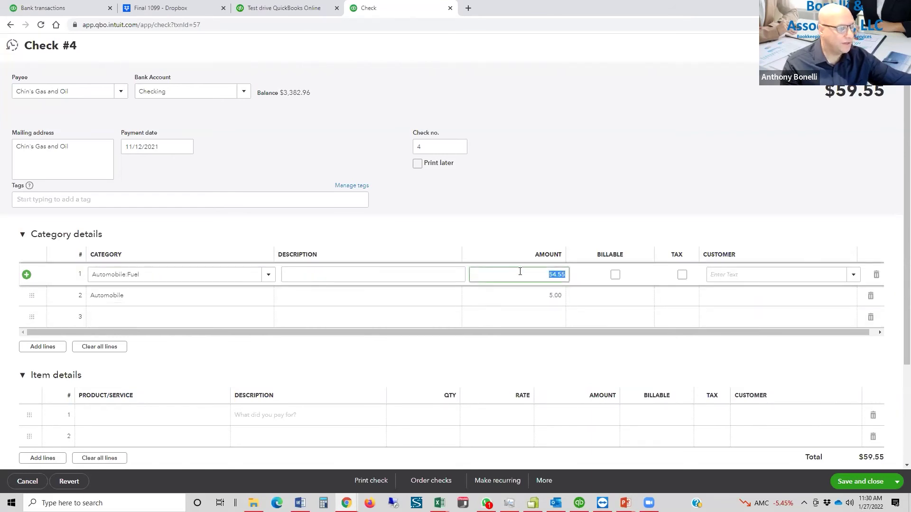
key(Right)
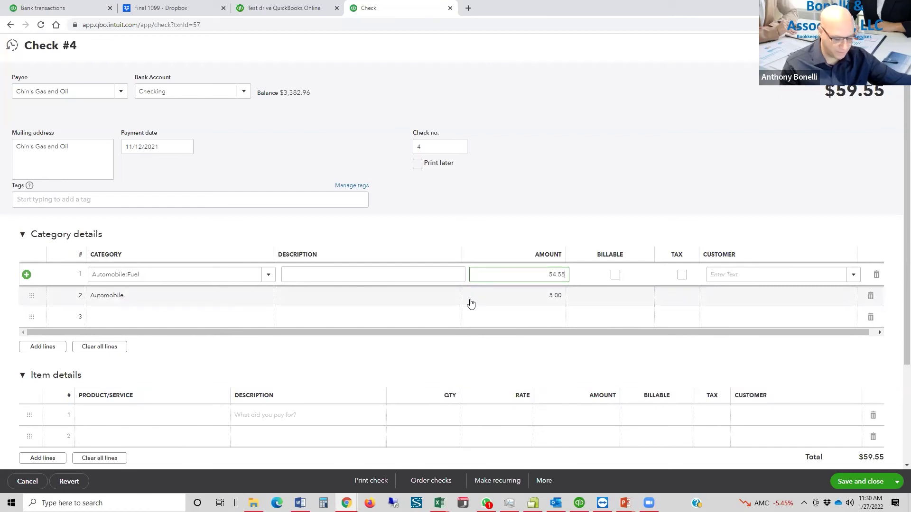
text(-5)
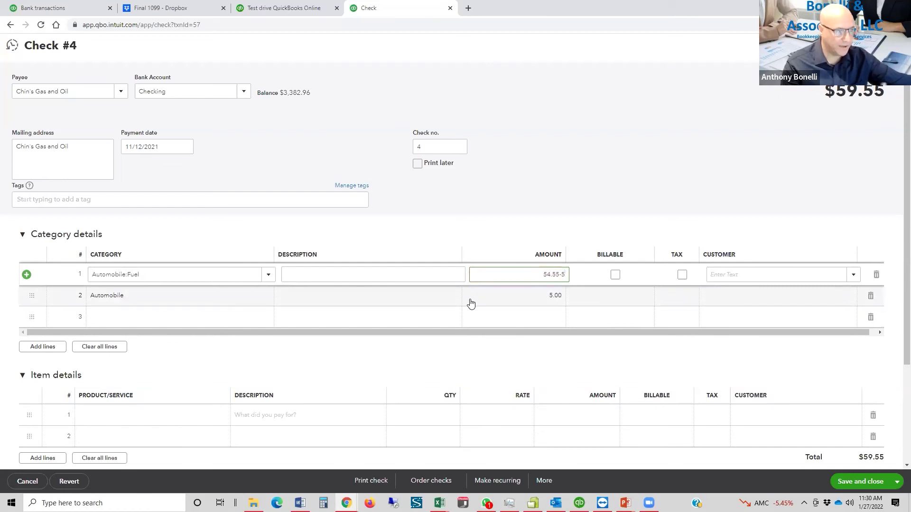
click(477, 300)
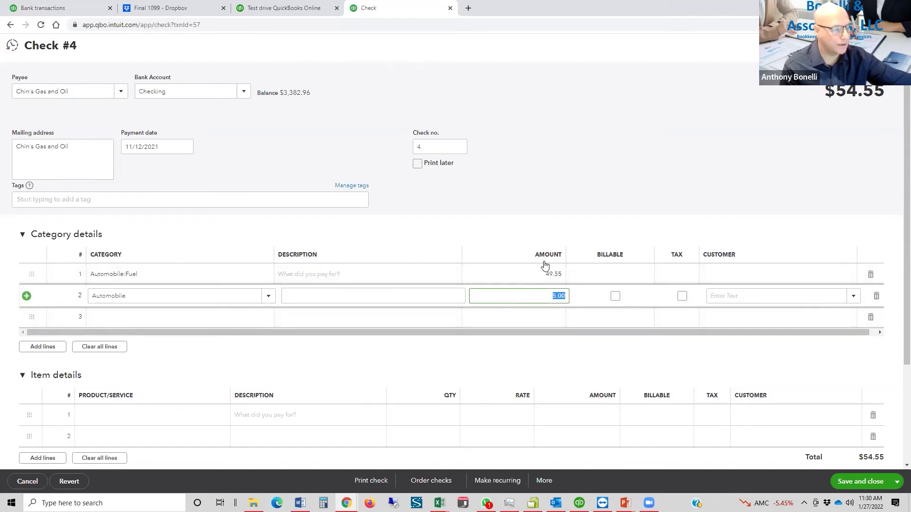
click(537, 282)
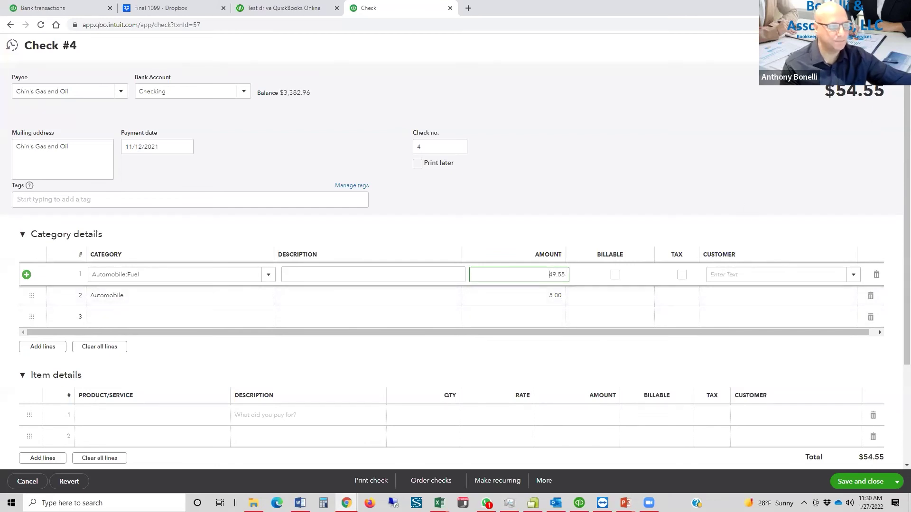
Leave the check without saving its changes and return to the Checking reconciliation.
key(Escape)
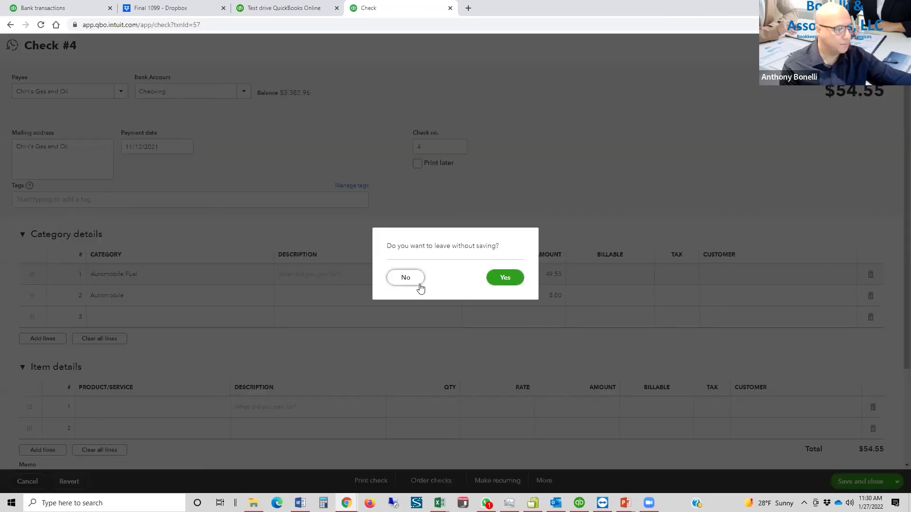
click(402, 279)
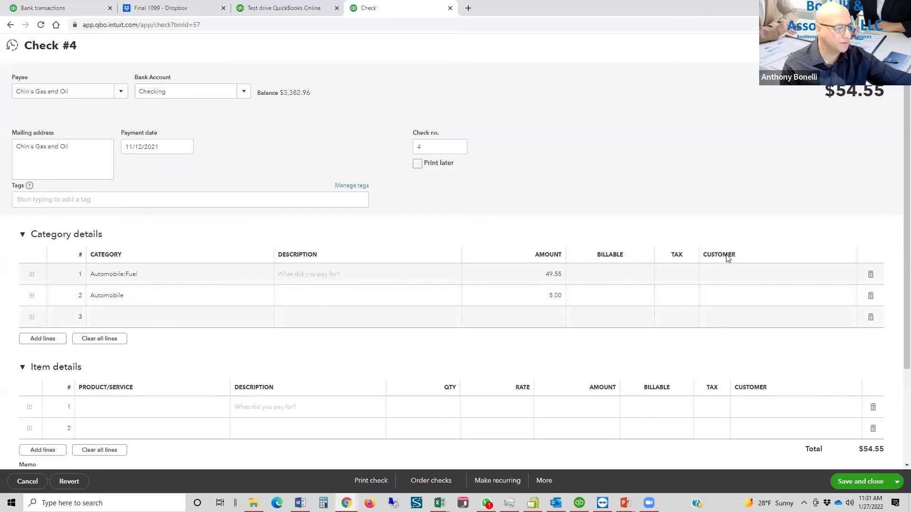
key(Escape)
click(521, 284)
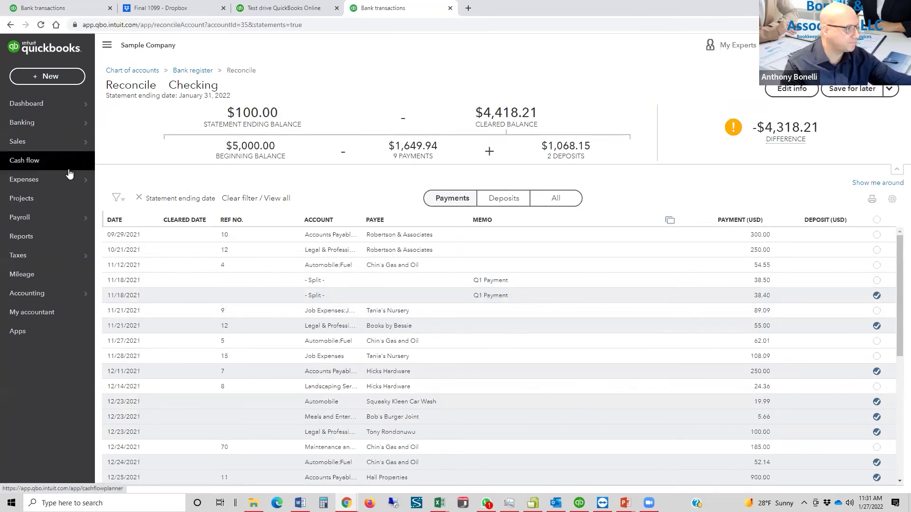
Go to the expense transactions and finish the print checks setup with the Voucher check type.
click(65, 147)
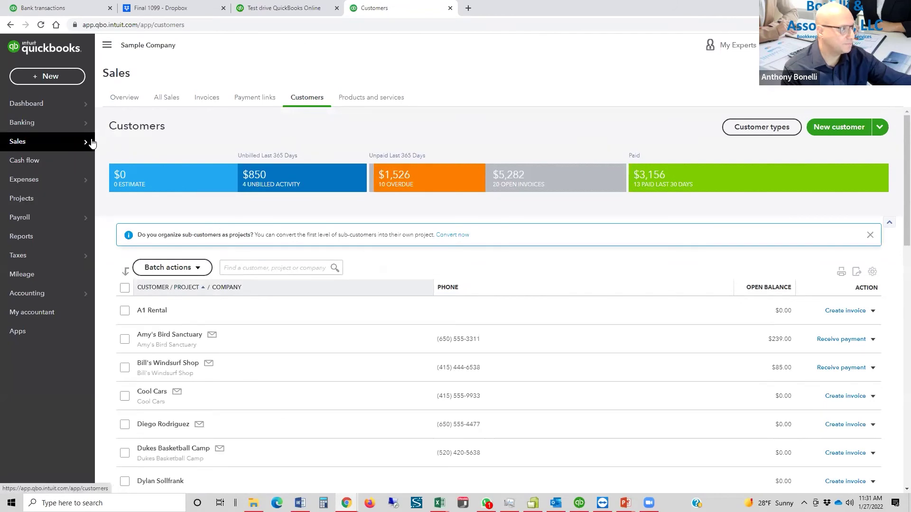
mouse_move(83, 143)
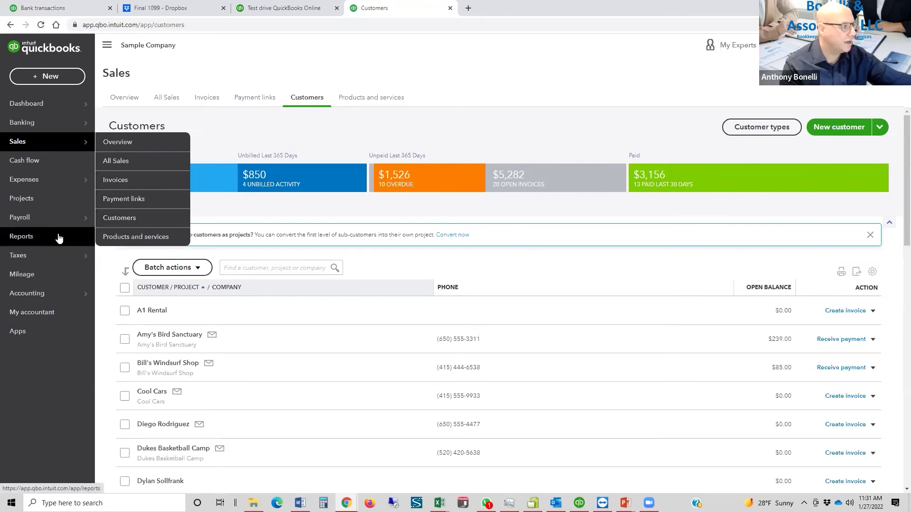
click(62, 183)
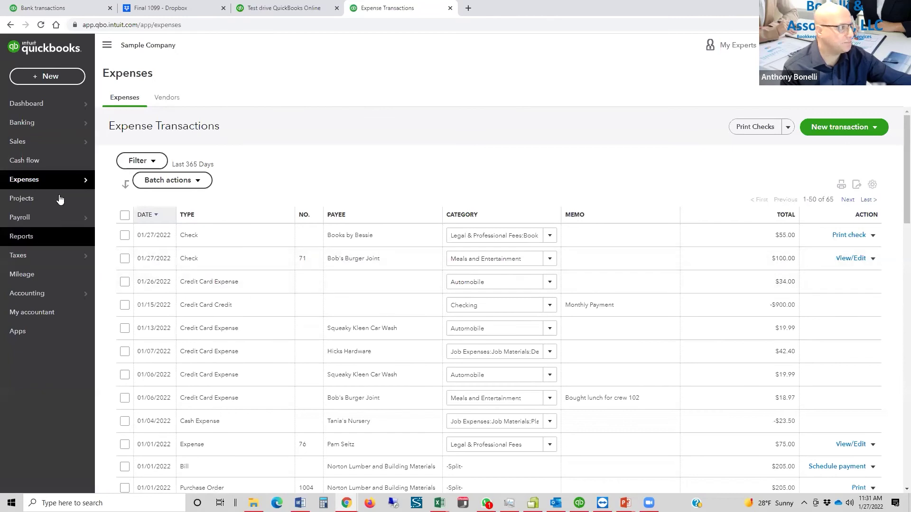
click(52, 77)
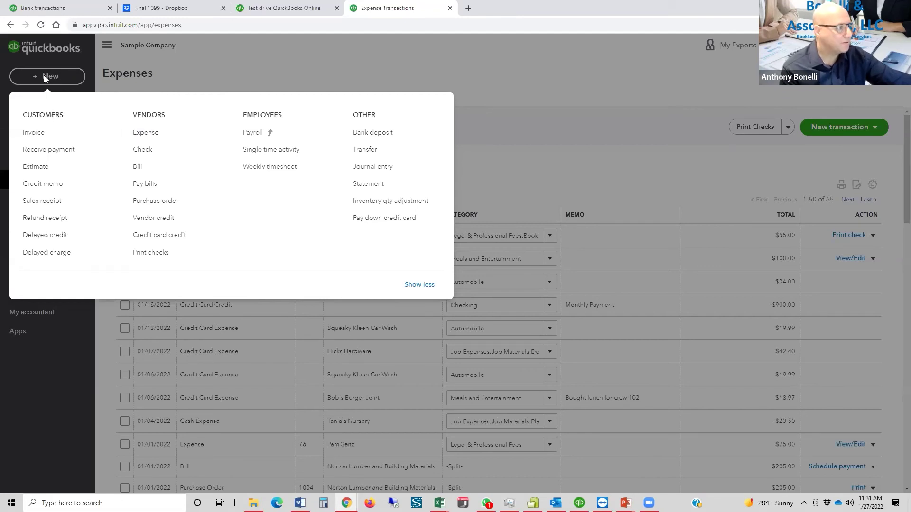
click(158, 254)
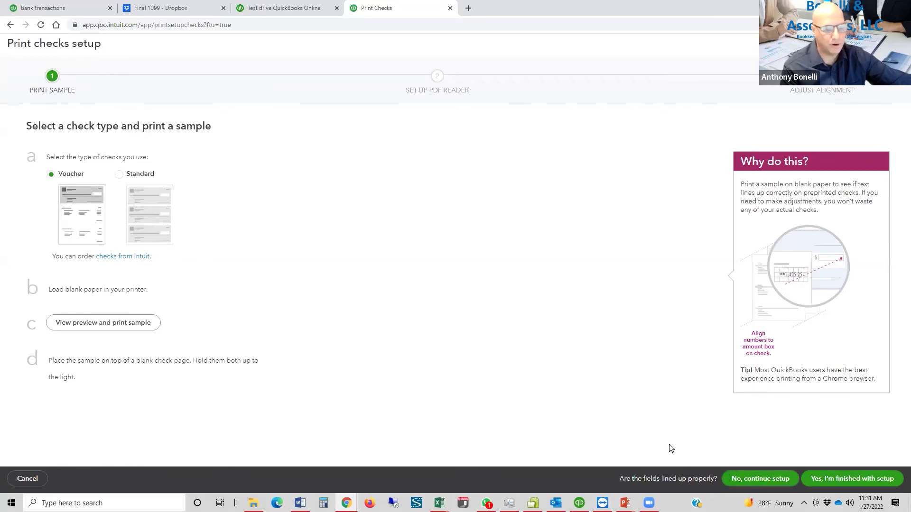
click(840, 479)
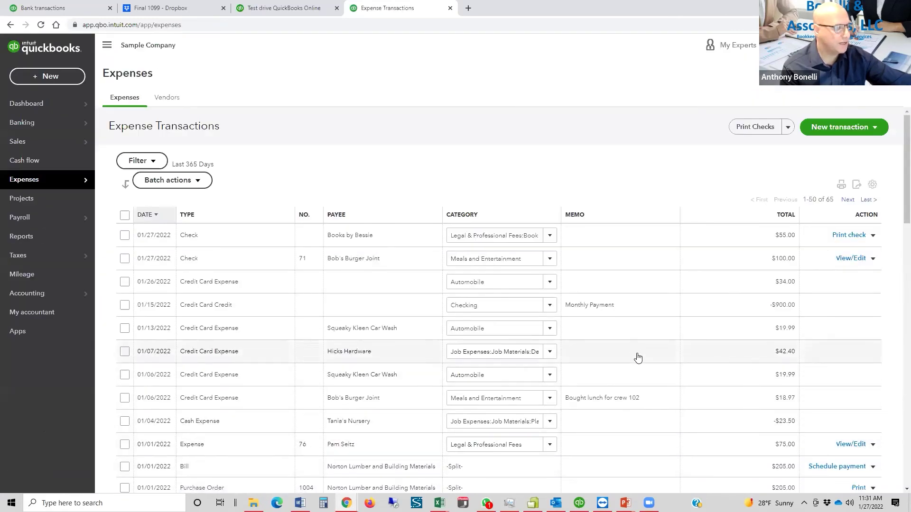
Select all listed expense transactions, exclude the 01/26/2022 credit card expense, and show the additional check printing options.
scroll(464, 232, down, 1)
scroll(464, 232, down, 7)
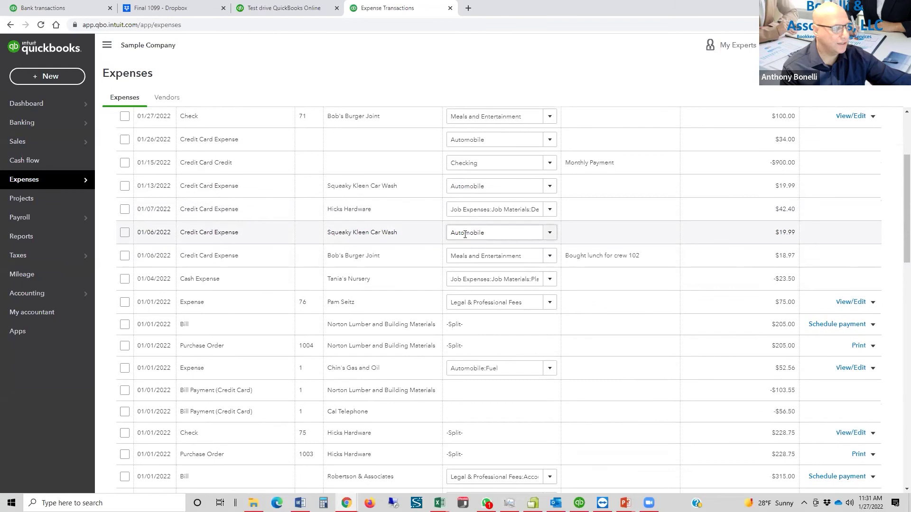
scroll(508, 254, up, 5)
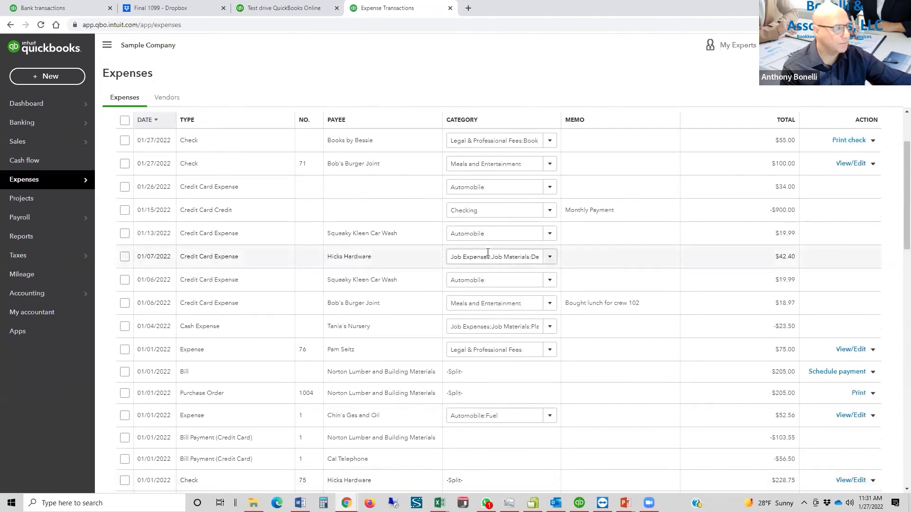
scroll(481, 296, up, 3)
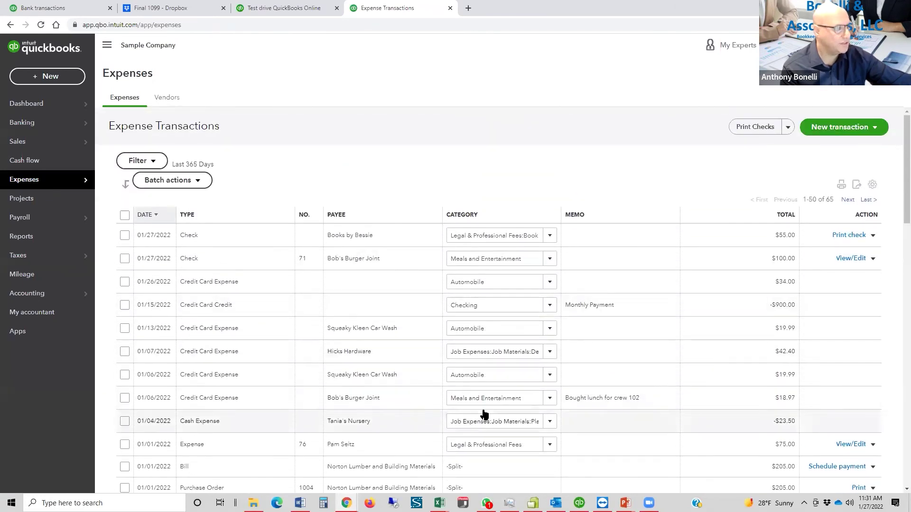
click(125, 215)
click(124, 282)
click(788, 127)
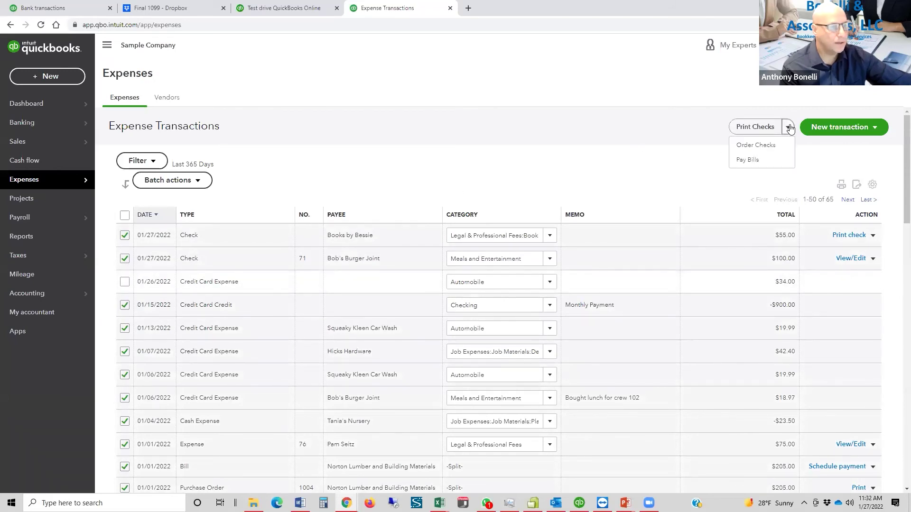
View the Cash on hand check print queue, return to the expense transactions, and review the selected rows.
click(735, 129)
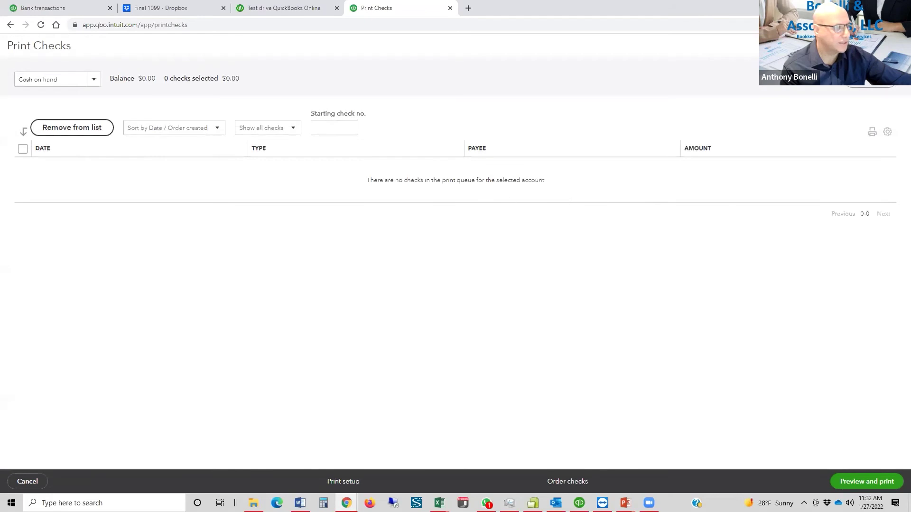
click(27, 482)
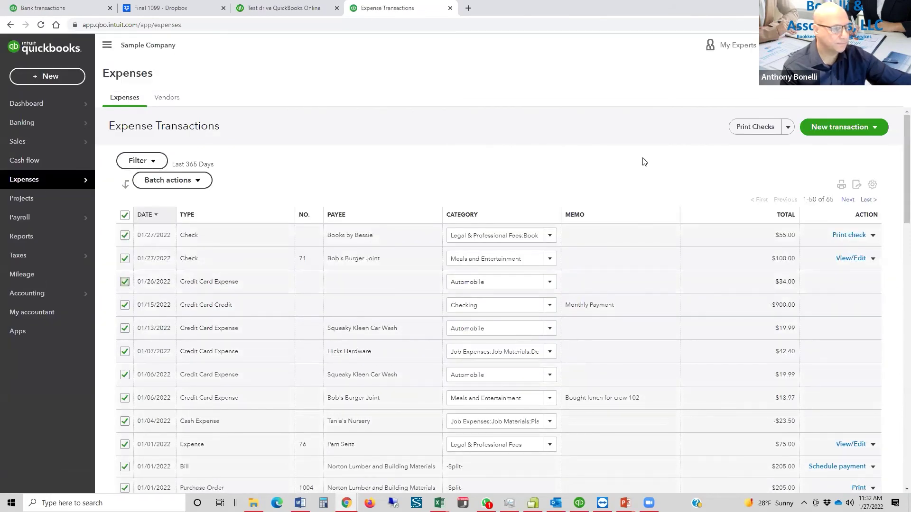
scroll(671, 217, down, 20)
scroll(701, 248, up, 3)
scroll(701, 248, up, 15)
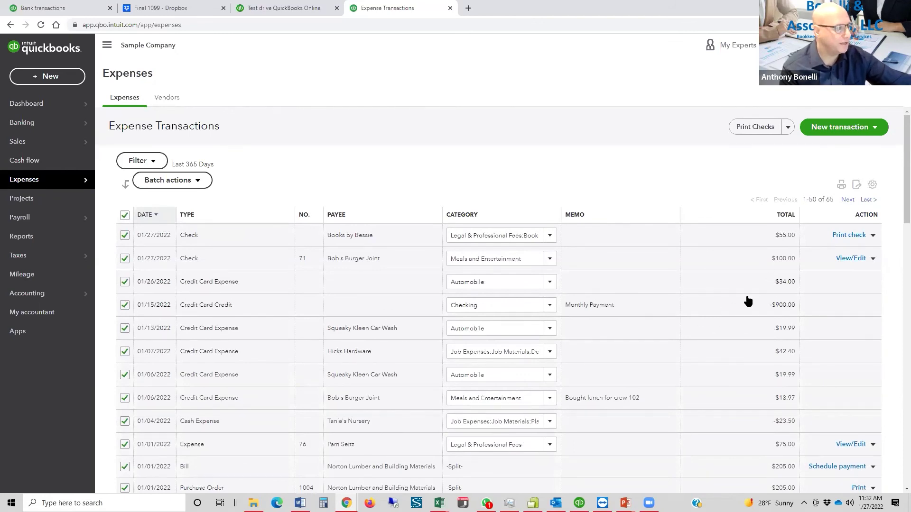
Reopen the check print queue, set the starting check number to 150, and try to preview and print.
click(755, 128)
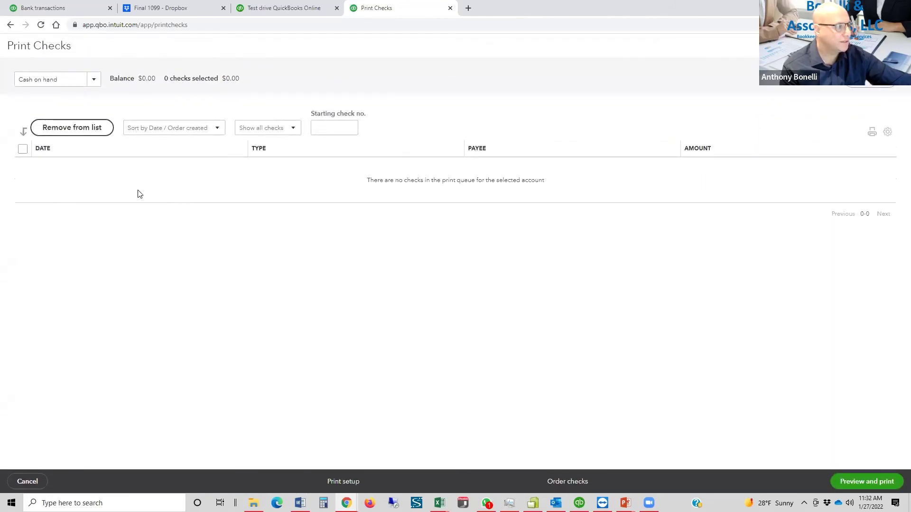
click(326, 128)
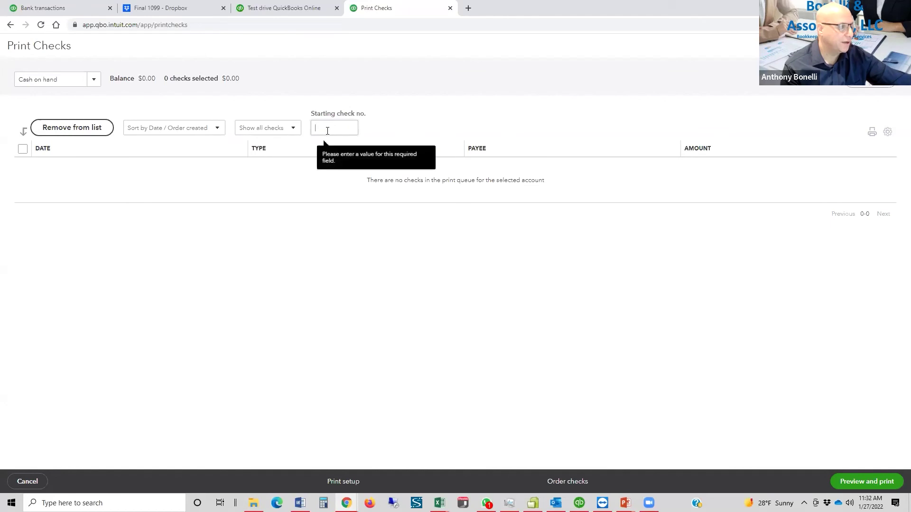
text(150)
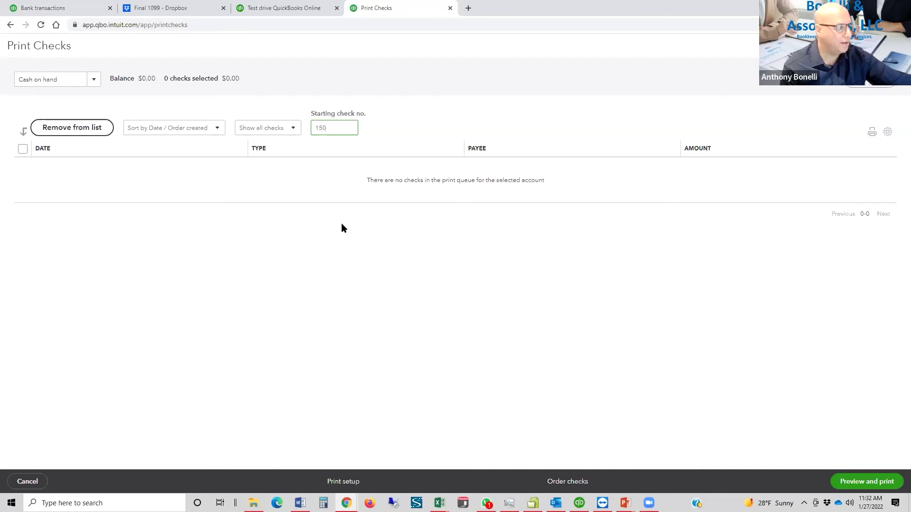
click(141, 184)
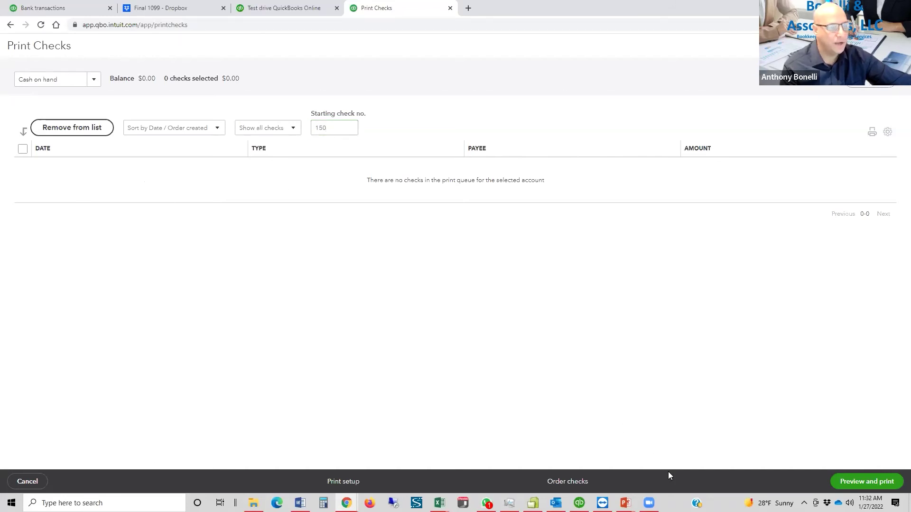
click(866, 482)
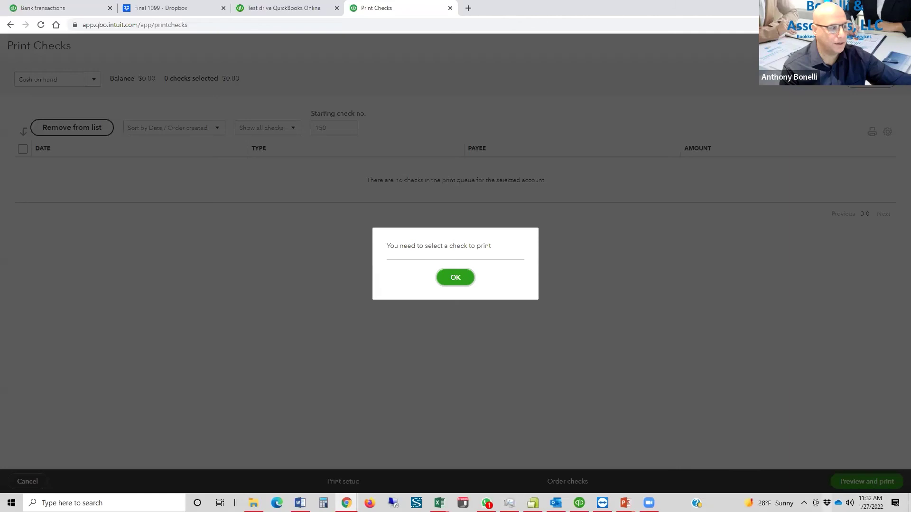
click(456, 278)
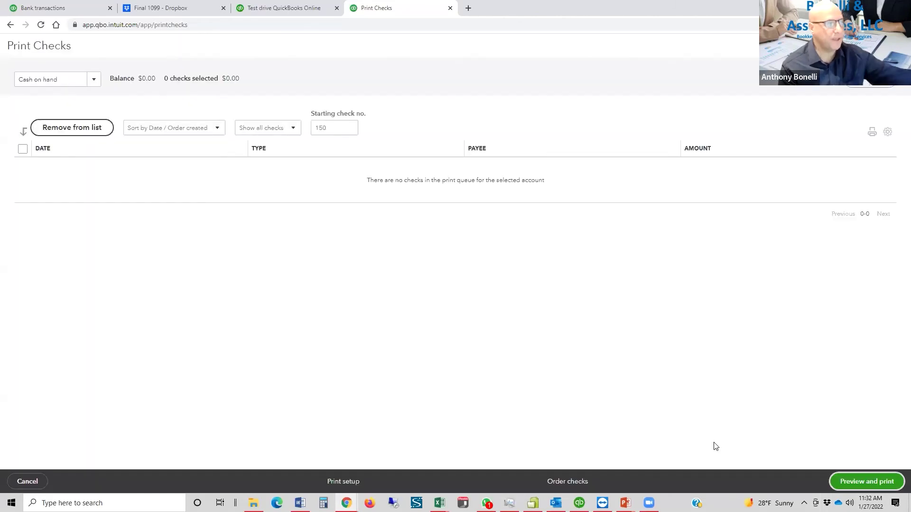
Leave the check print queue without printing, revisit it, and return to the expense transactions.
key(Escape)
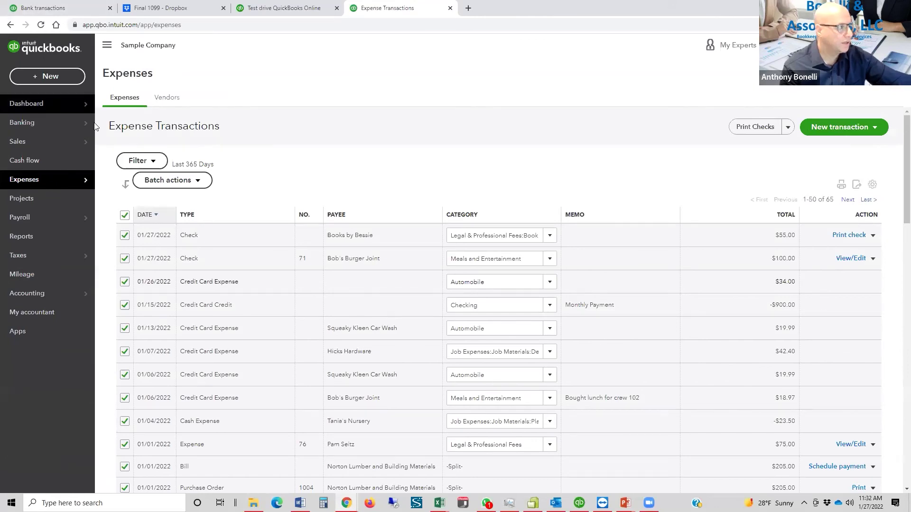
click(10, 26)
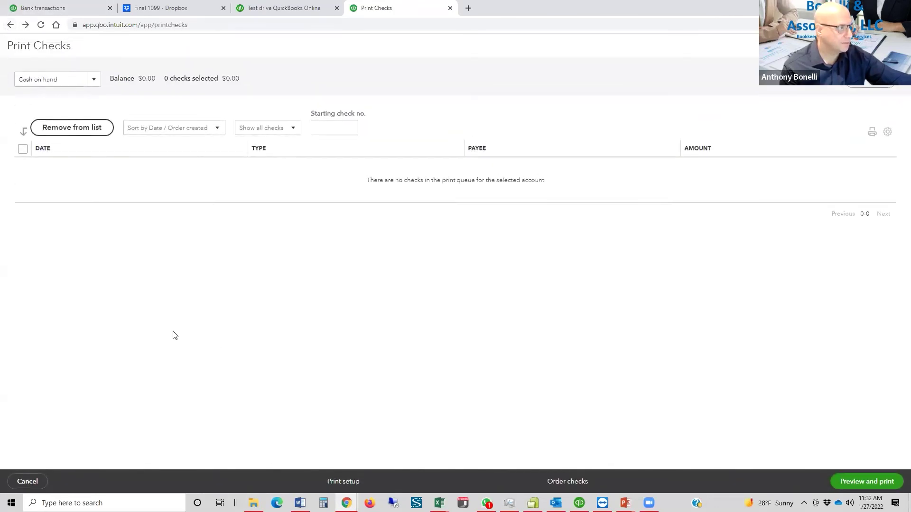
key(alt+Right)
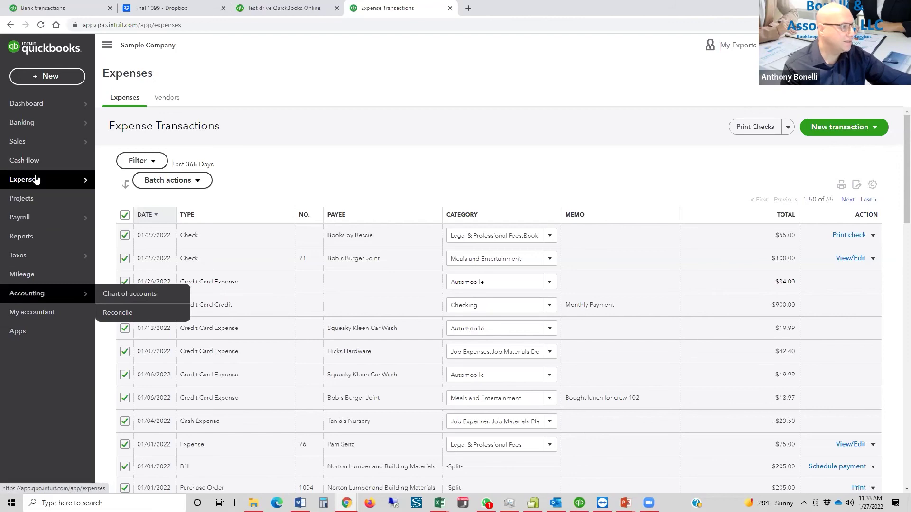
Open the bank transactions and look over the Checking items waiting for review.
mouse_move(29, 122)
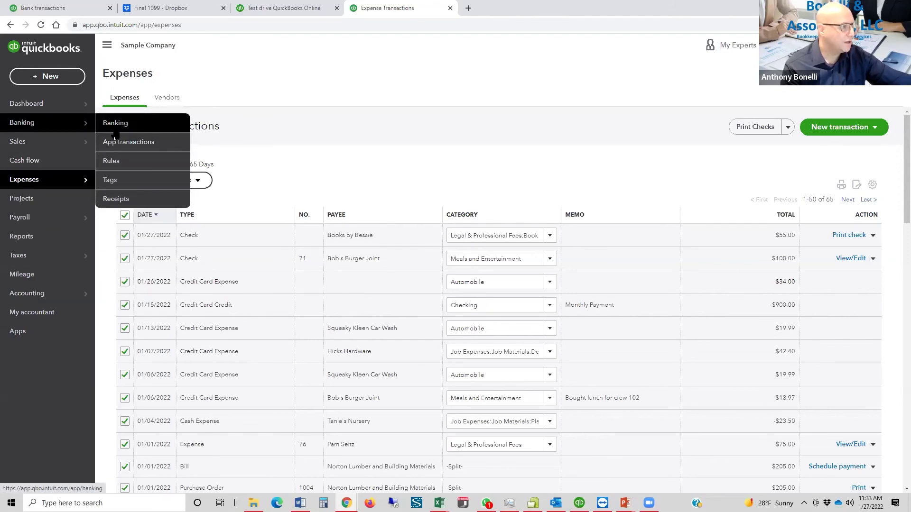
click(115, 126)
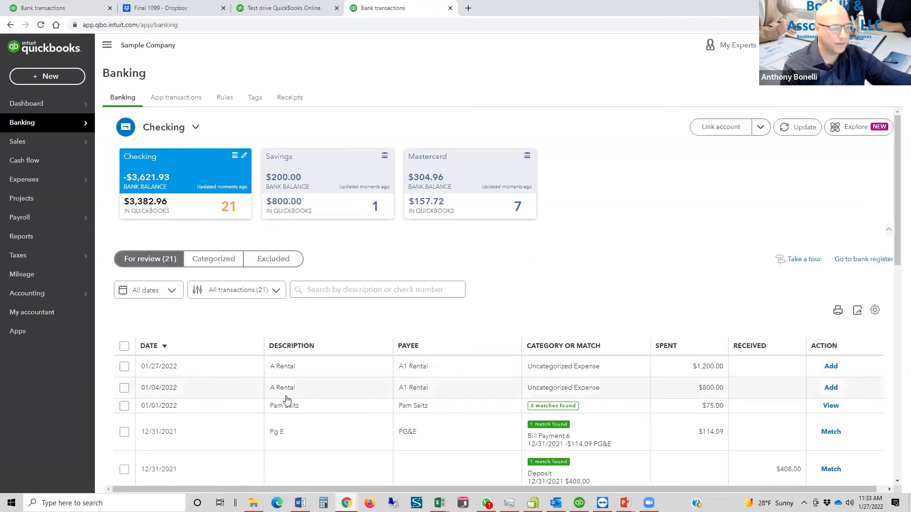
scroll(286, 401, down, 4)
scroll(286, 398, up, 3)
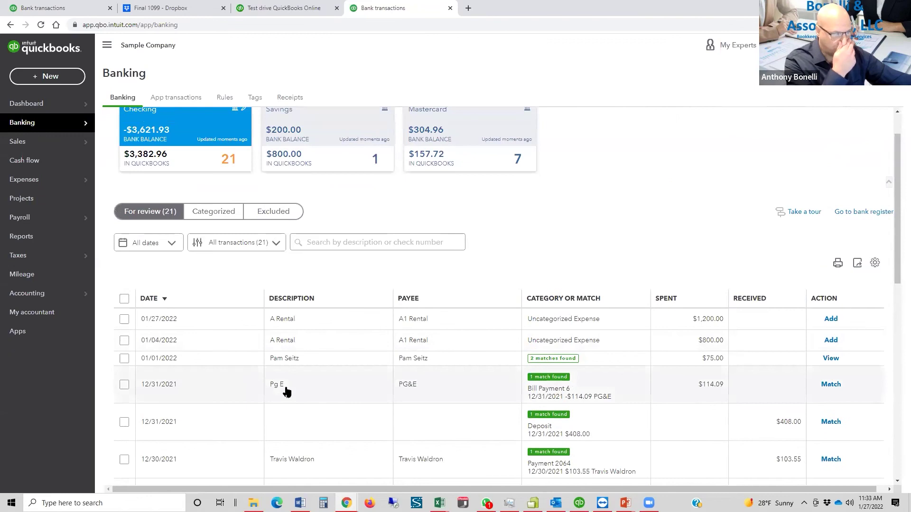
scroll(198, 265, up, 1)
Open the bank rules, view the settings of the Bookkeeping rule, and close it without changes.
click(176, 97)
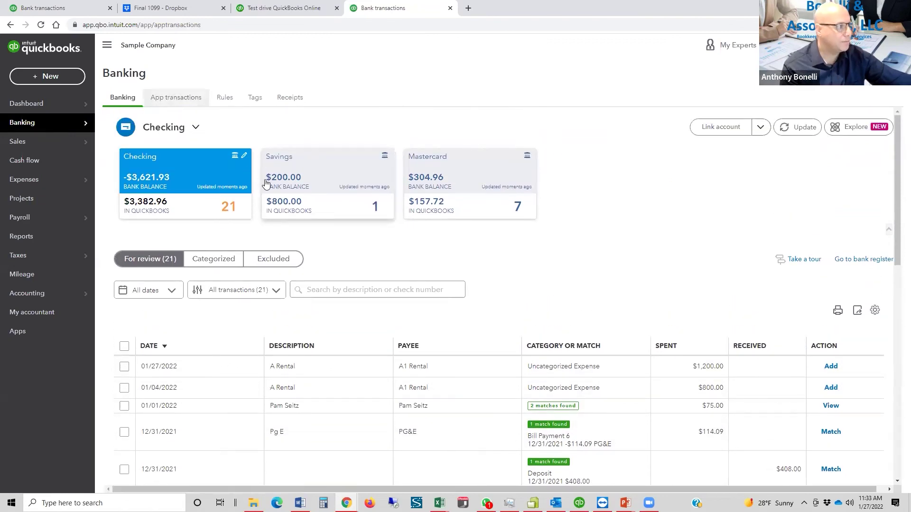
click(223, 98)
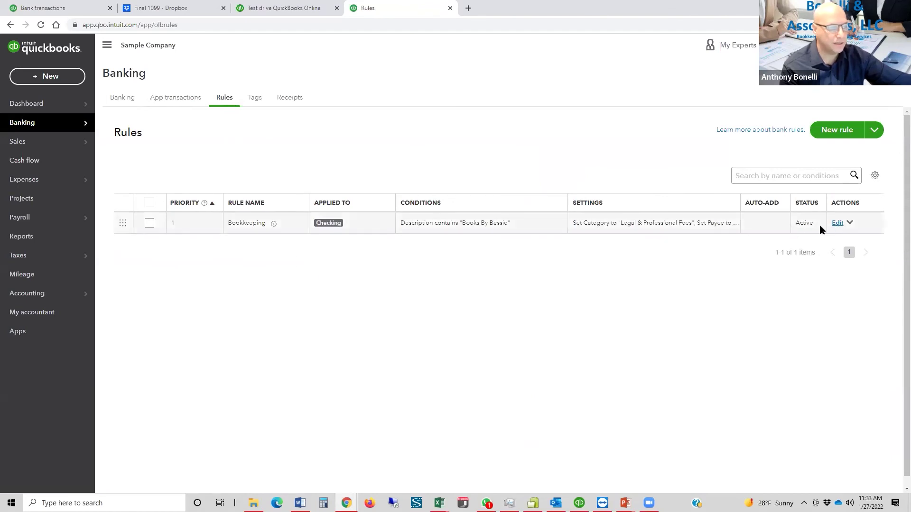
click(836, 223)
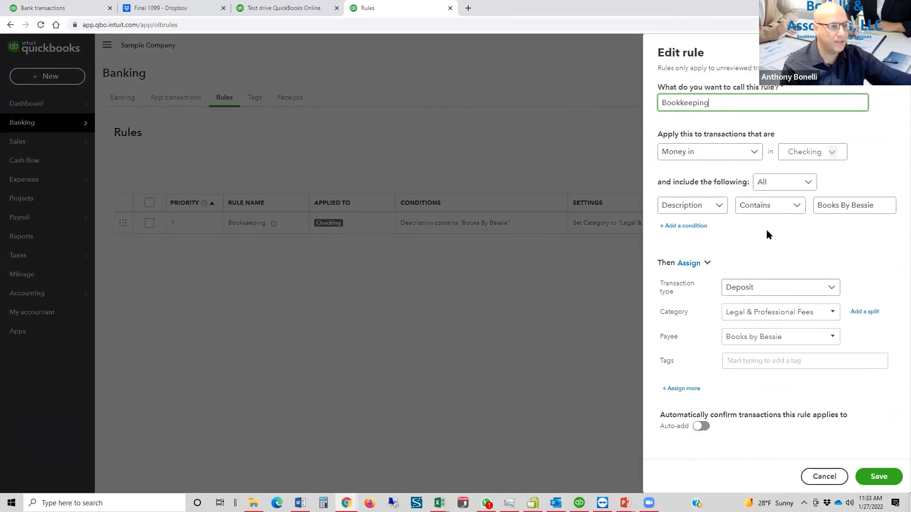
key(Escape)
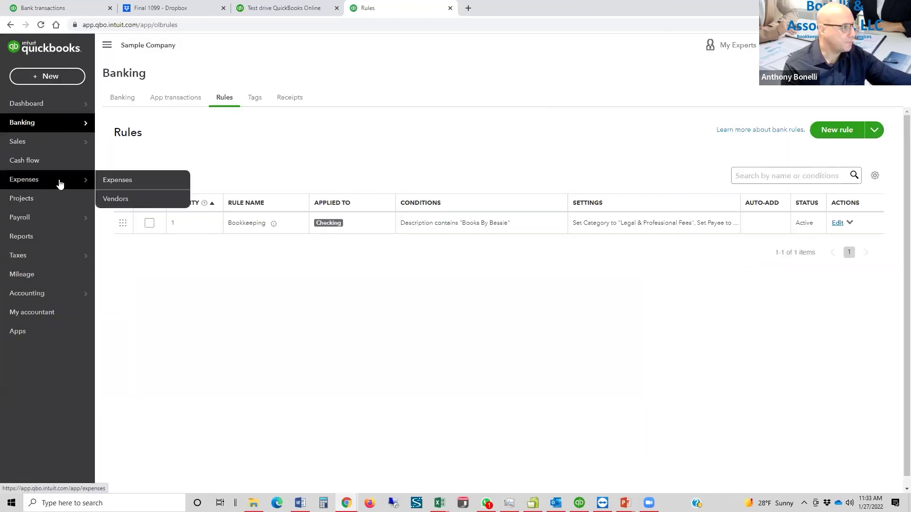
View the payroll employees list, open the standard reports, and look over the favorite and business overview reports.
click(60, 218)
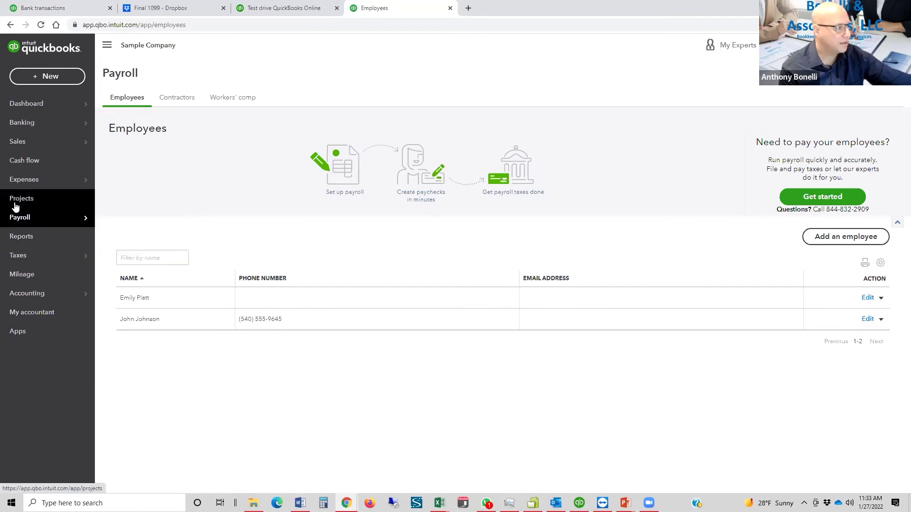
click(21, 236)
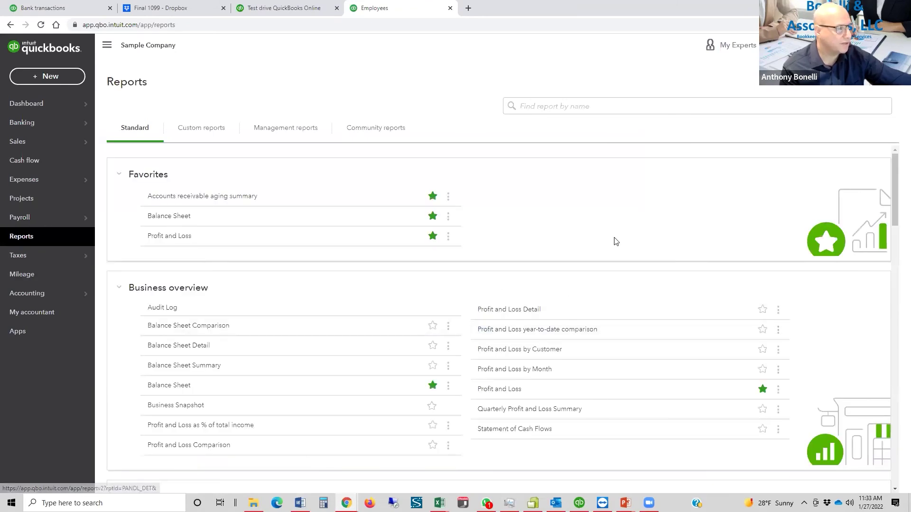
click(431, 236)
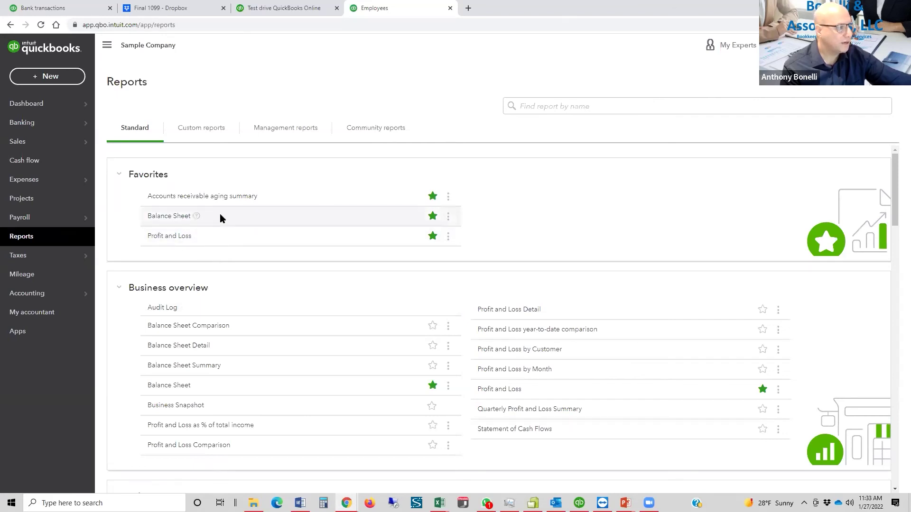
click(432, 216)
click(432, 216)
click(432, 365)
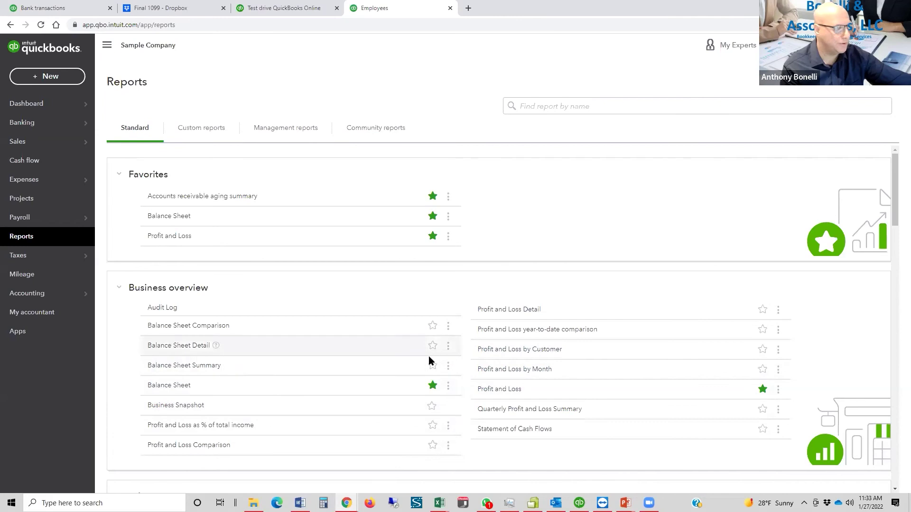
Open the Profit and Loss report and run it on a Cash basis with columns displayed by Months.
click(175, 236)
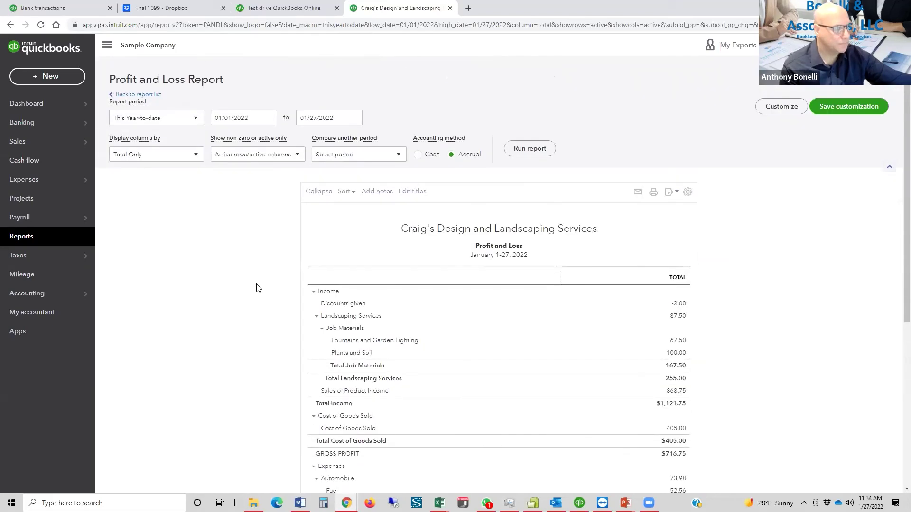
scroll(250, 289, down, 1)
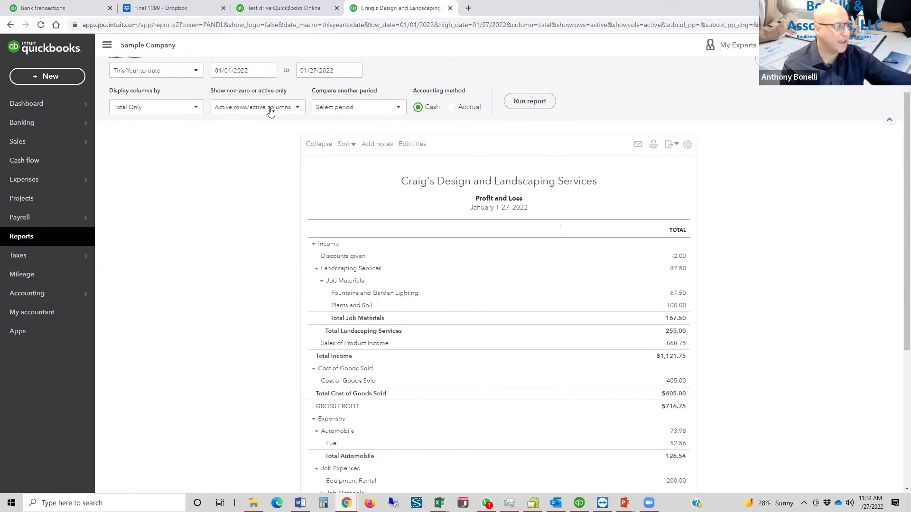
click(172, 108)
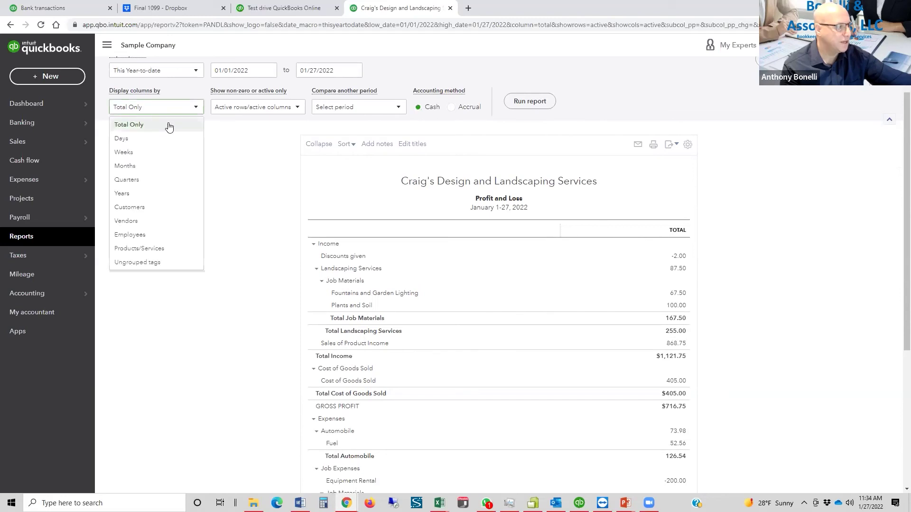
click(127, 167)
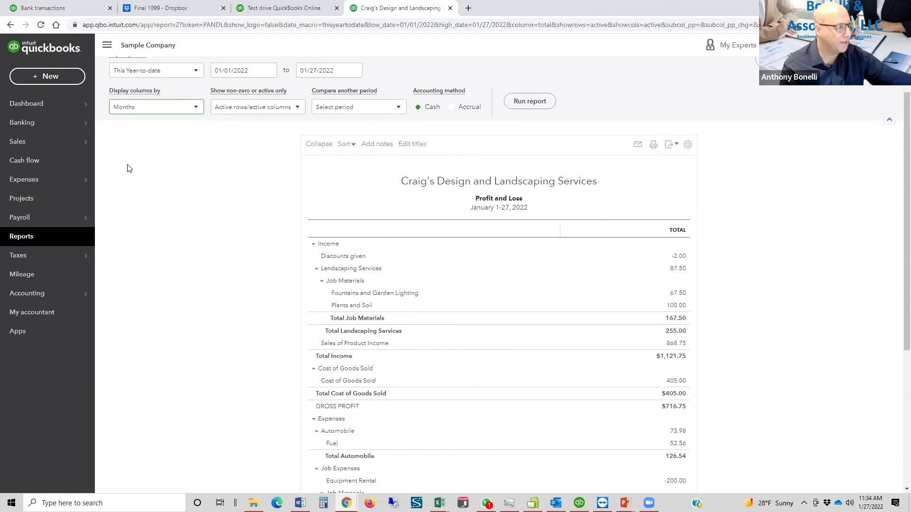
click(522, 101)
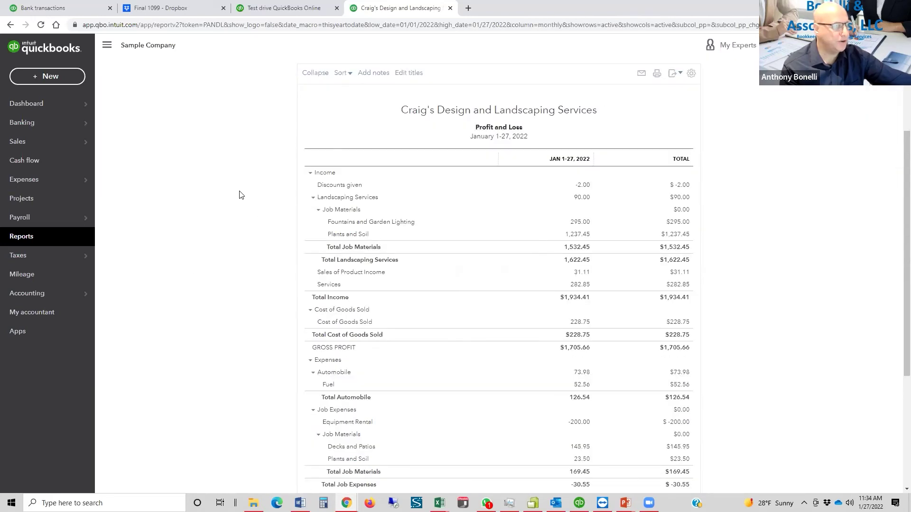
Set the Profit and Loss report period to All Dates and rerun the report.
scroll(232, 187, up, 3)
click(269, 118)
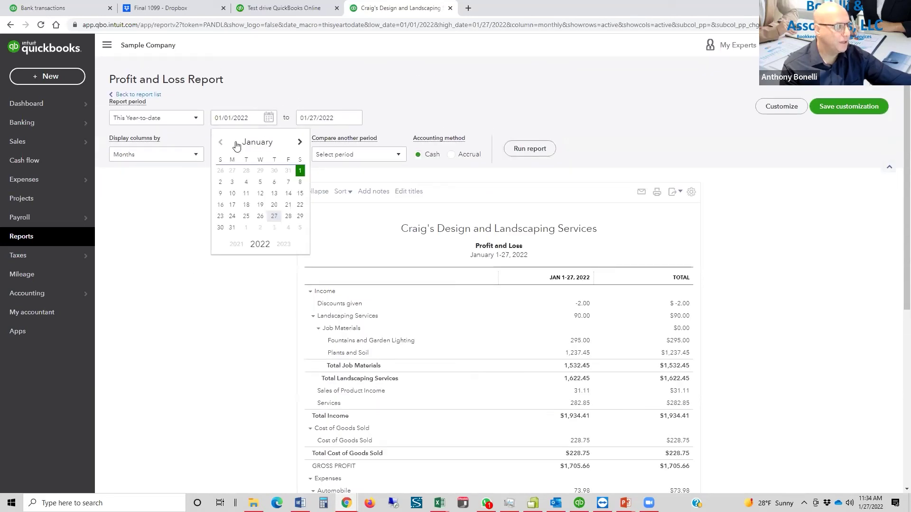
click(145, 121)
click(135, 134)
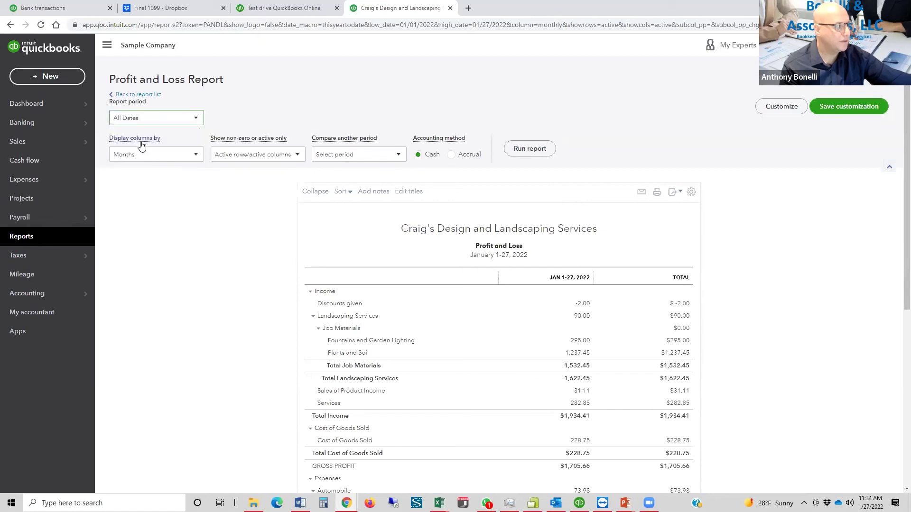
click(529, 149)
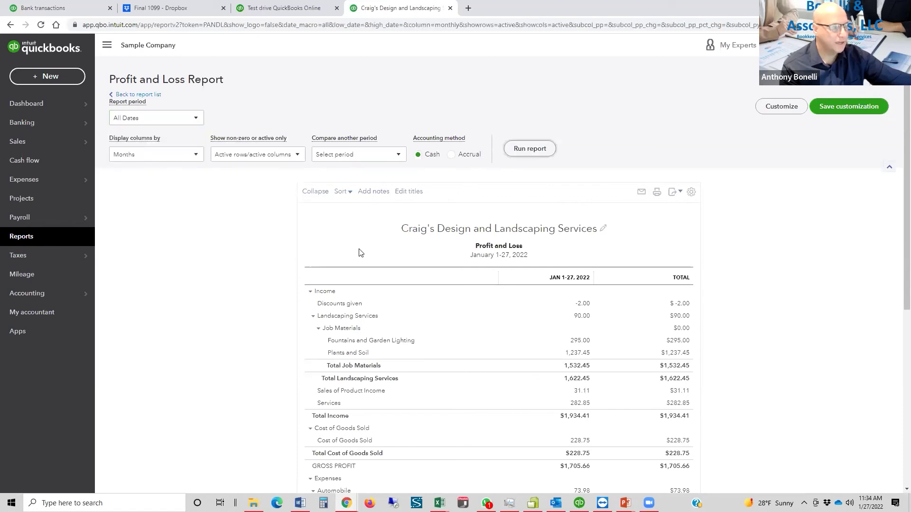
Drill into the December 2021 Sales of Product Income amount, view Cool Cars invoice 1004, and close the invoice unchanged.
scroll(375, 261, down, 3)
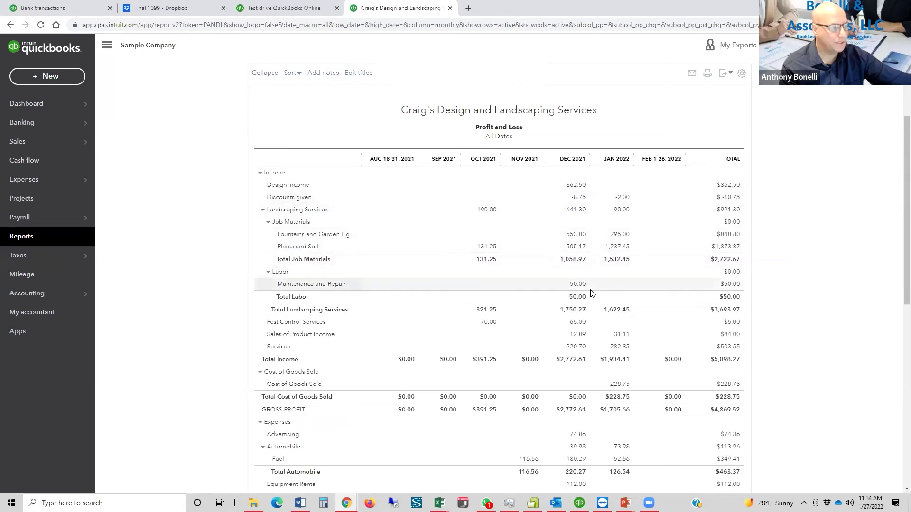
click(578, 337)
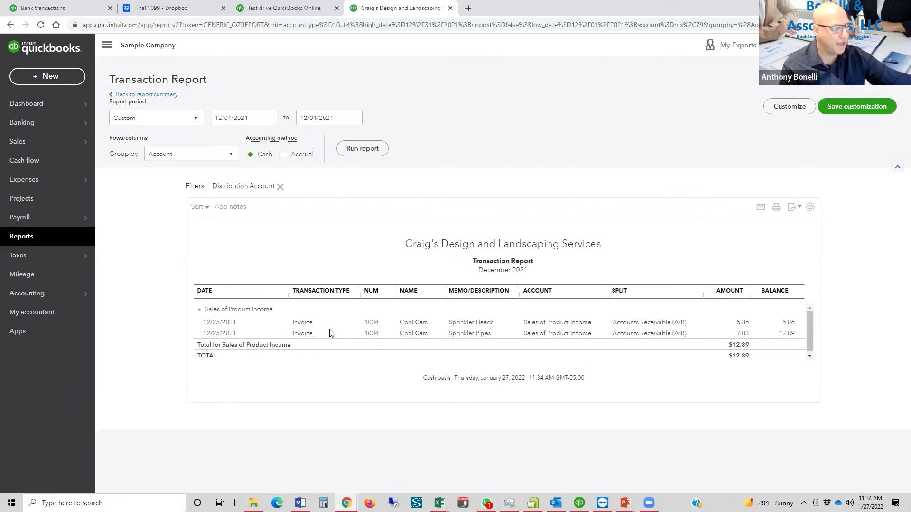
click(453, 328)
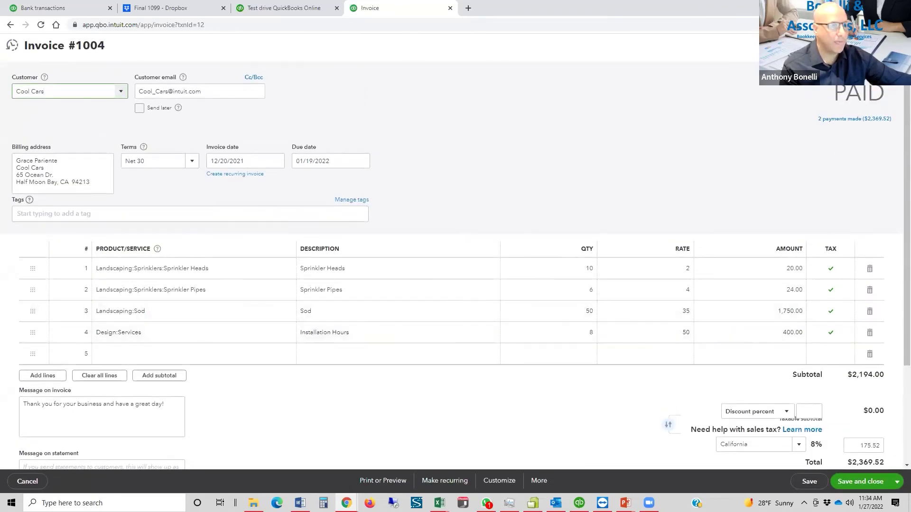
click(27, 481)
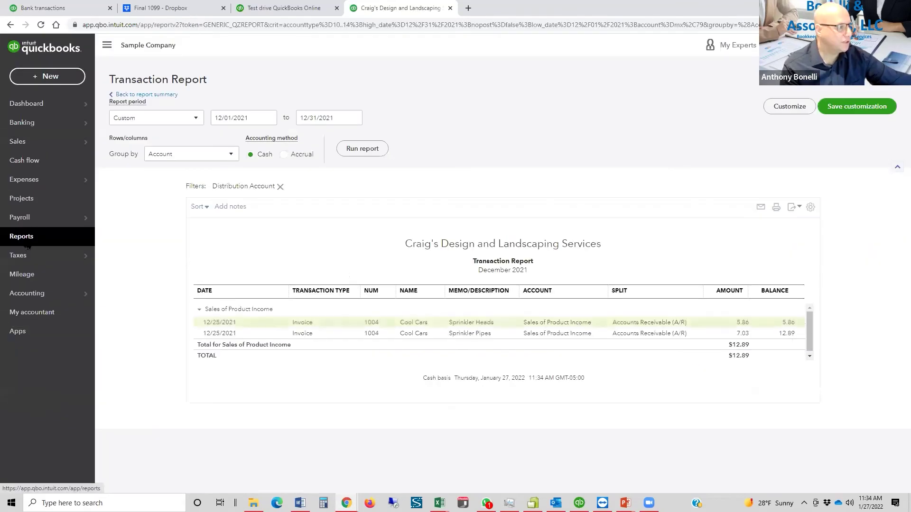
Open the Balance Sheet report, review its assets and liabilities, and drill into the Mastercard balance's transactions.
click(27, 244)
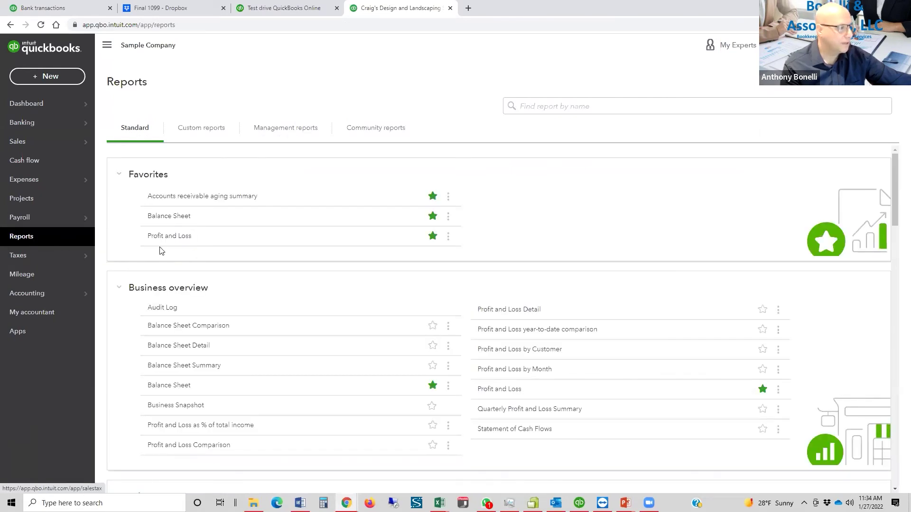
click(158, 223)
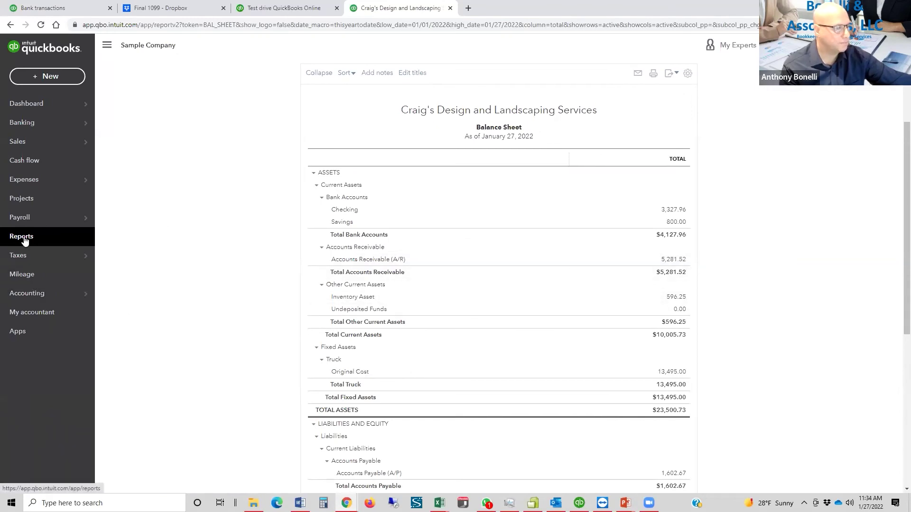
scroll(311, 324, down, 3)
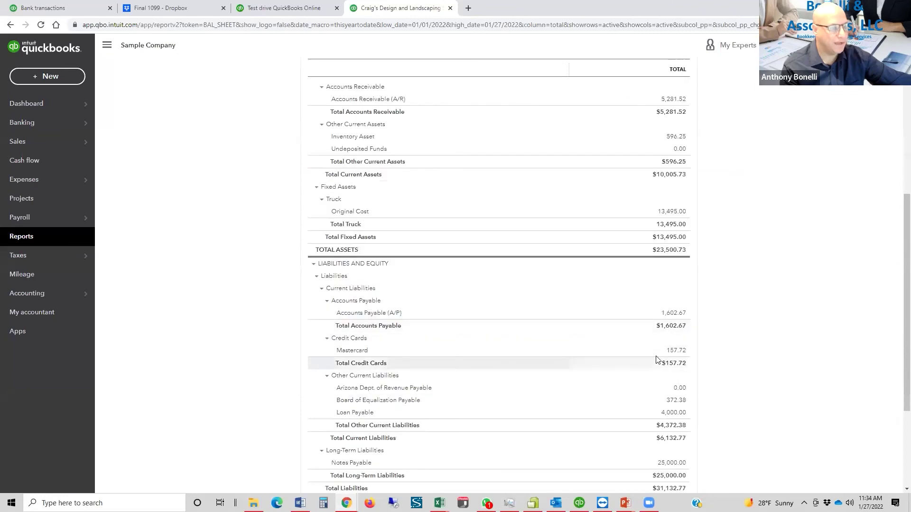
scroll(654, 363, up, 5)
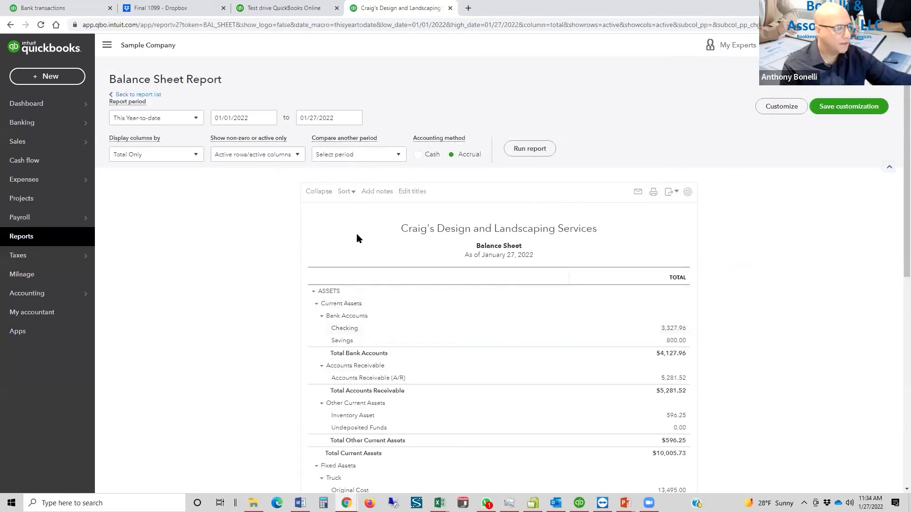
scroll(440, 359, down, 4)
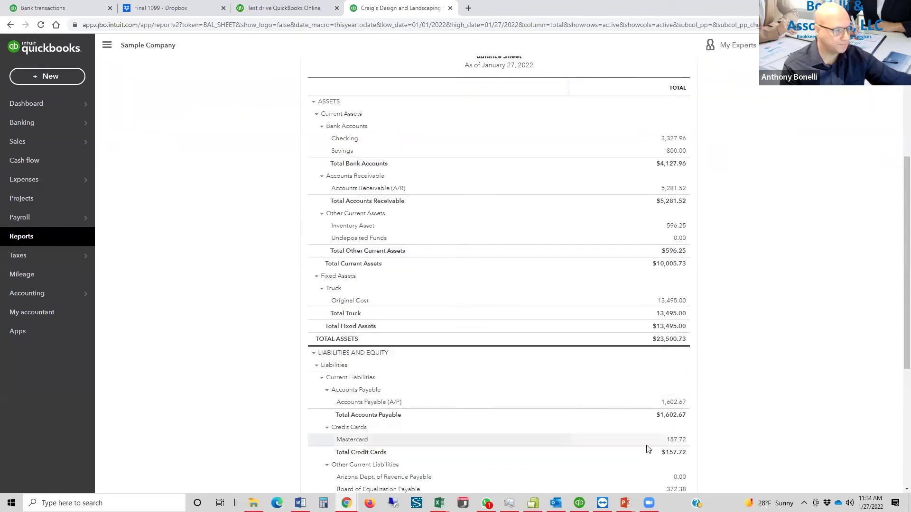
click(679, 445)
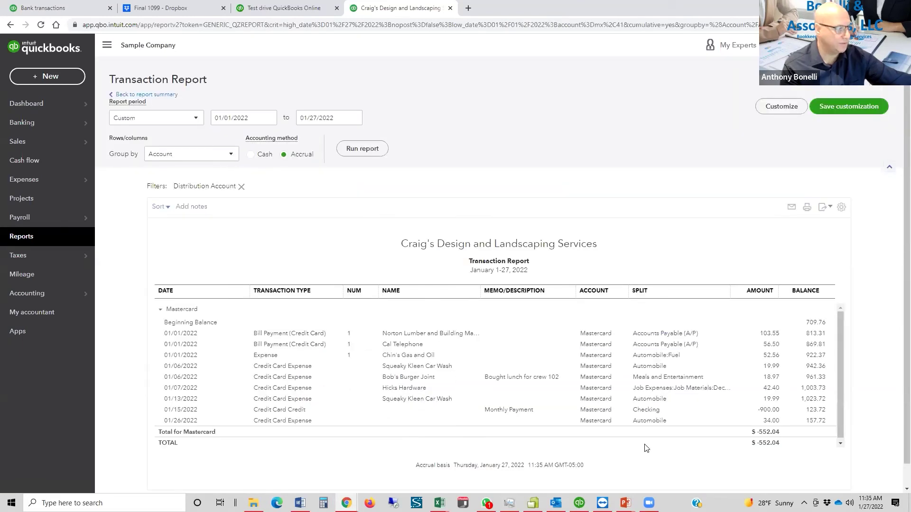
Open the Mileage page, view the free trial's plans and pricing, and go back.
click(28, 280)
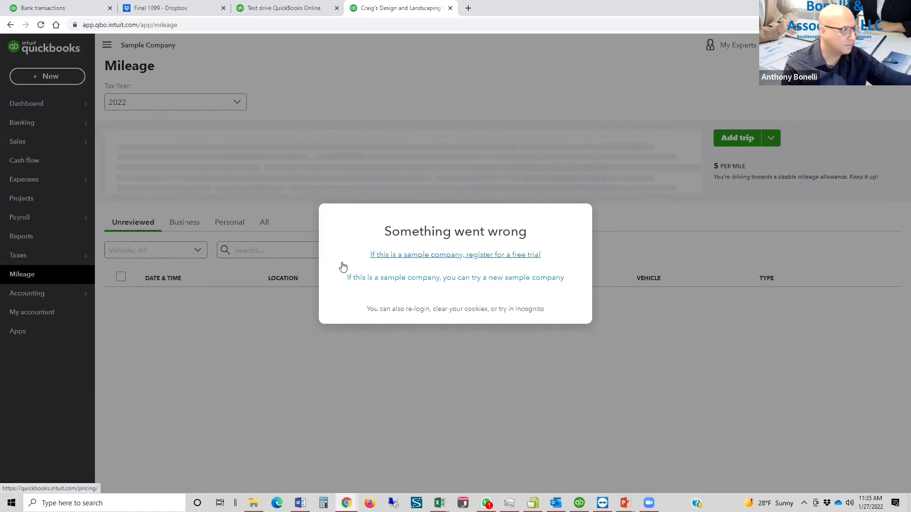
click(360, 277)
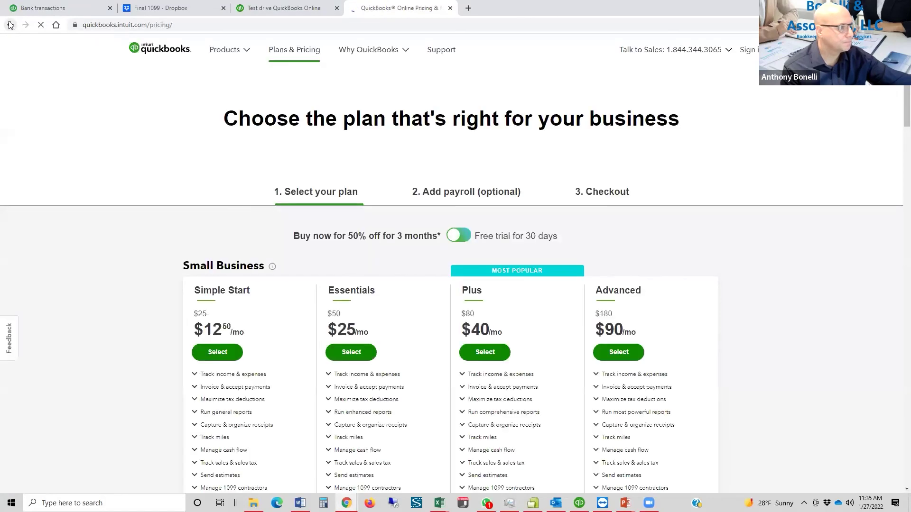
click(10, 24)
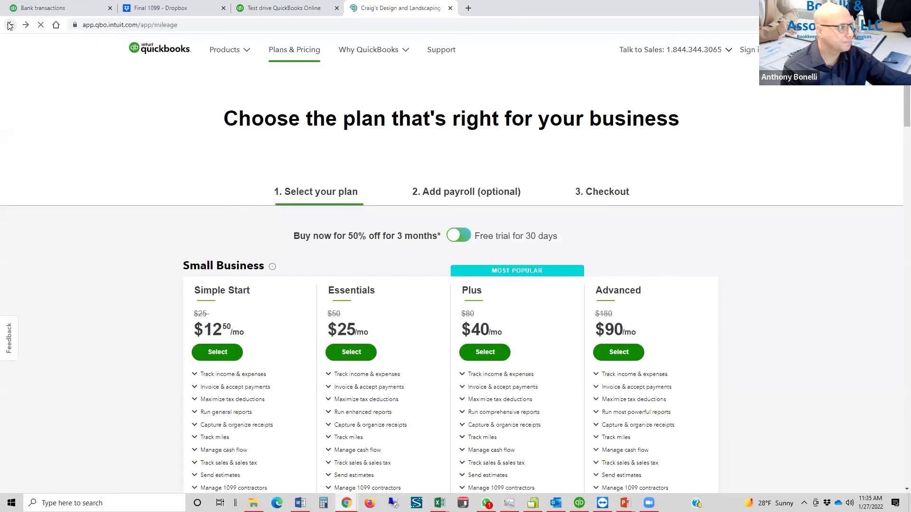
Search the web for "test track software" in the first browser tab and skim the results.
click(17, 9)
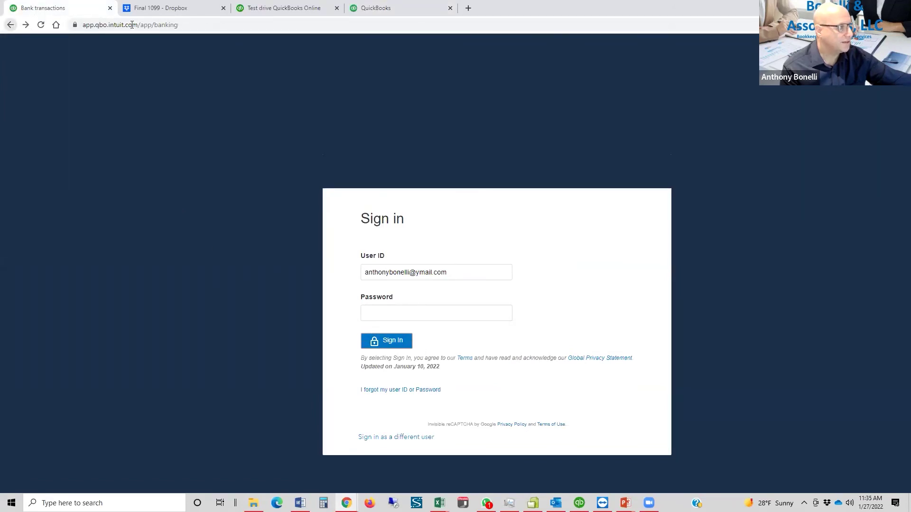
click(217, 25)
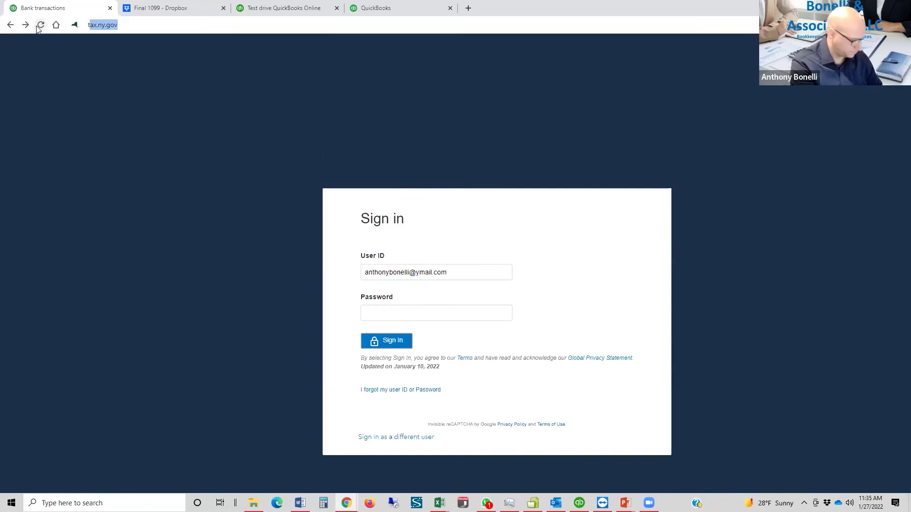
text(test)
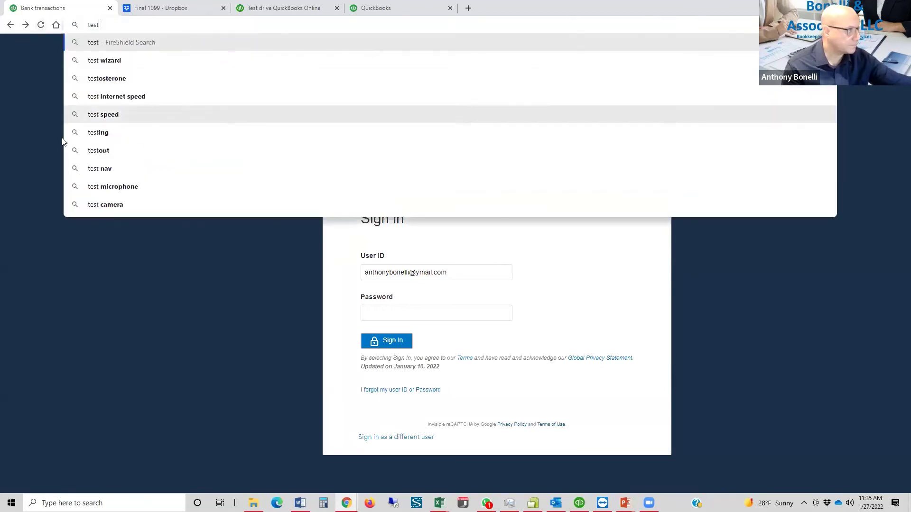
text( track)
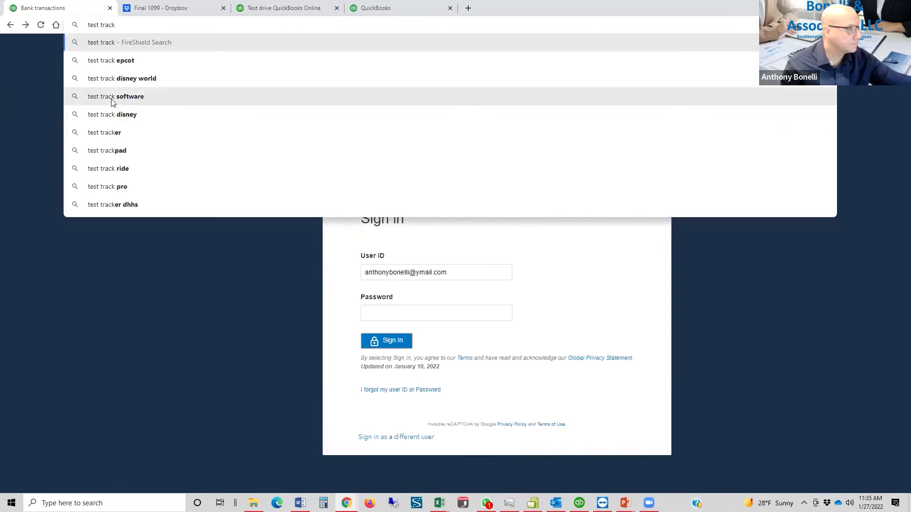
click(114, 97)
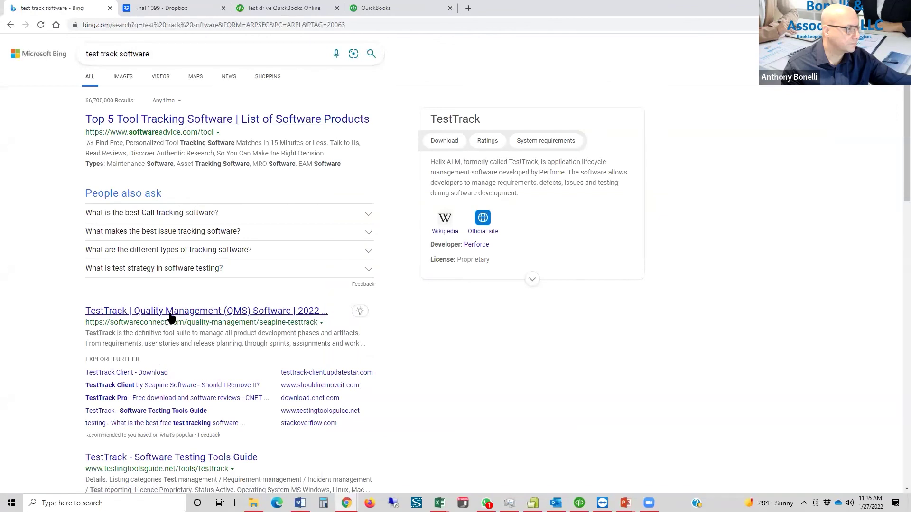
scroll(189, 368, down, 2)
scroll(195, 369, up, 2)
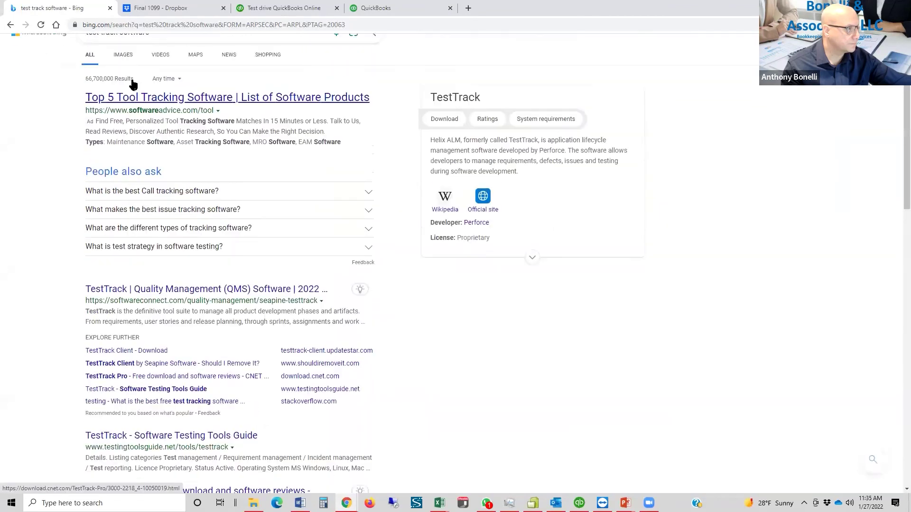
Replace the search query with "intuit test drive" and run the search.
drag(152, 55, 2, 75)
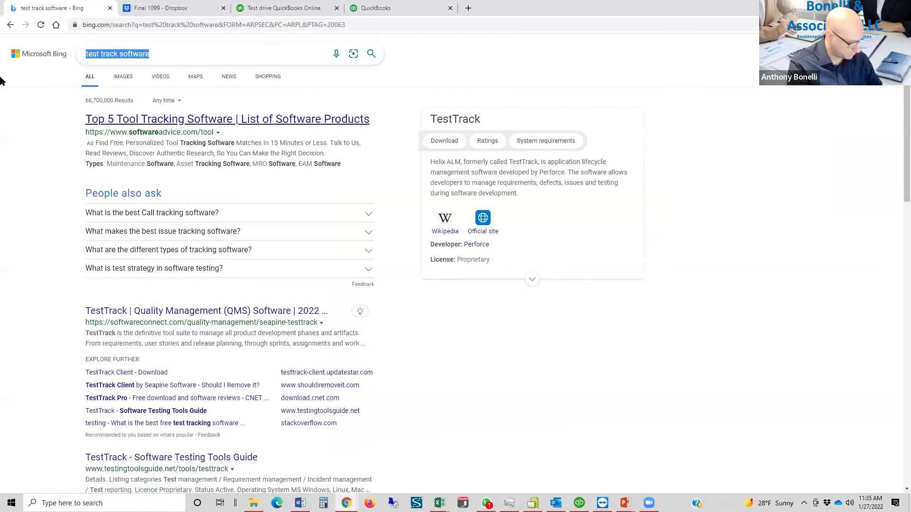
text(intu)
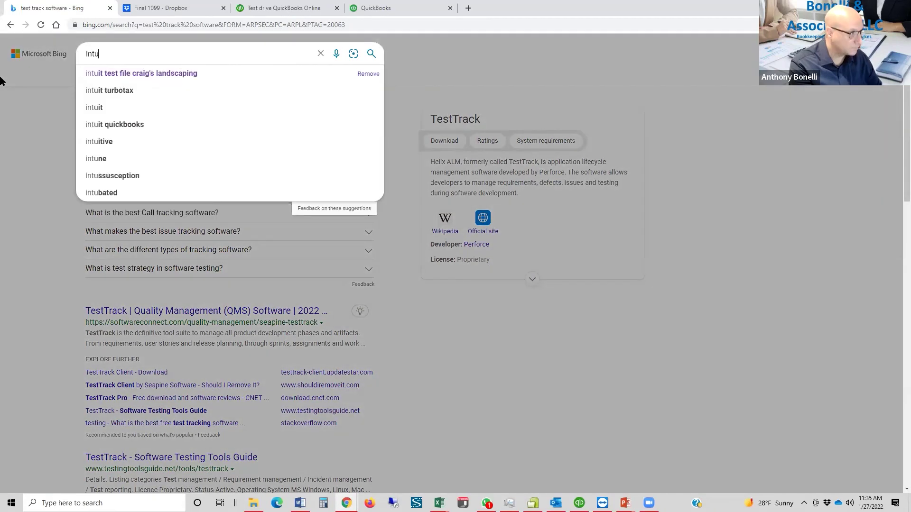
text(i)
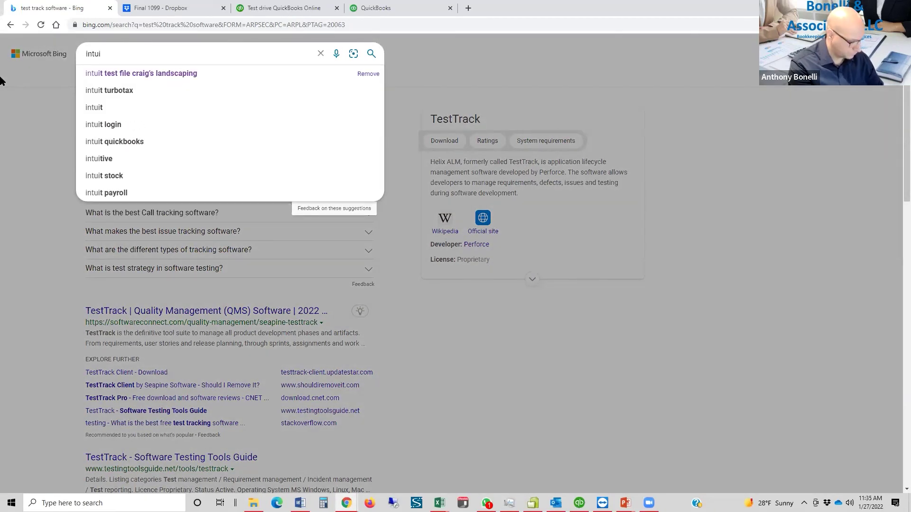
text(t tes)
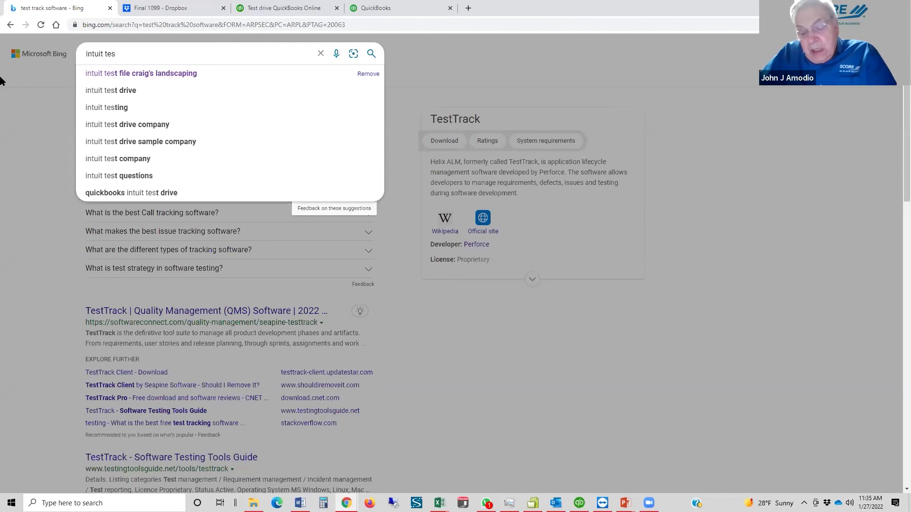
click(102, 91)
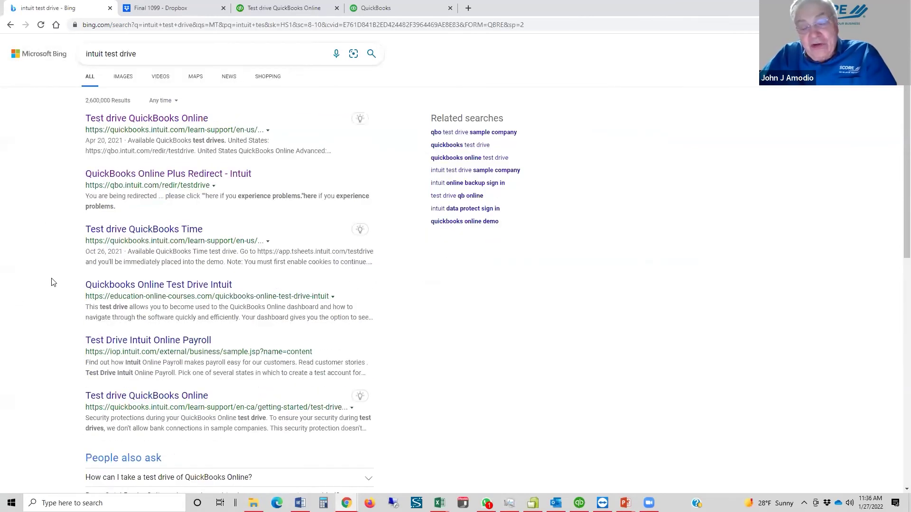
View the getallcourses.net "Quickbooks Sample Company Test Drive" result and return to the search results.
scroll(109, 306, down, 10)
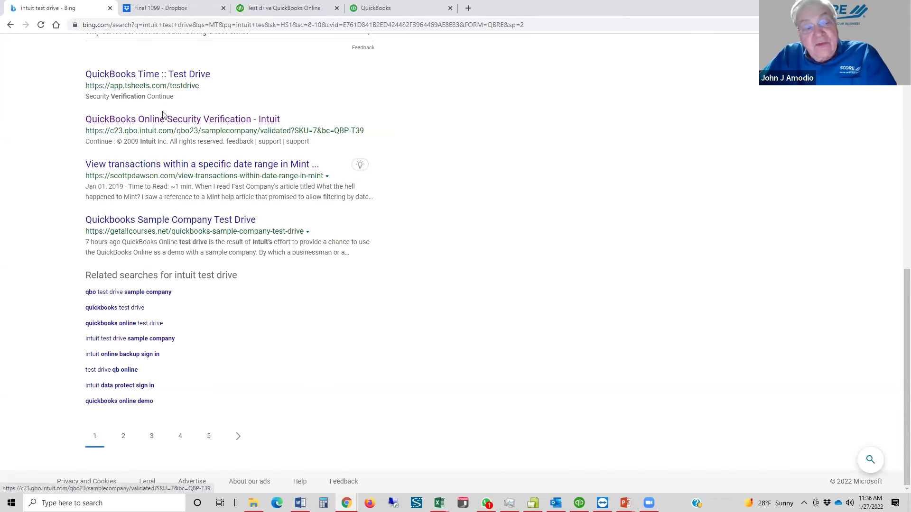
click(151, 220)
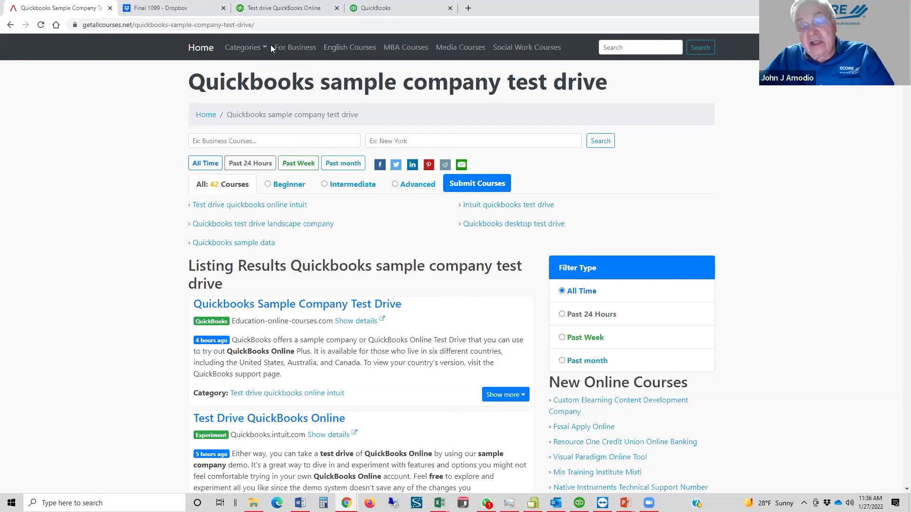
click(11, 25)
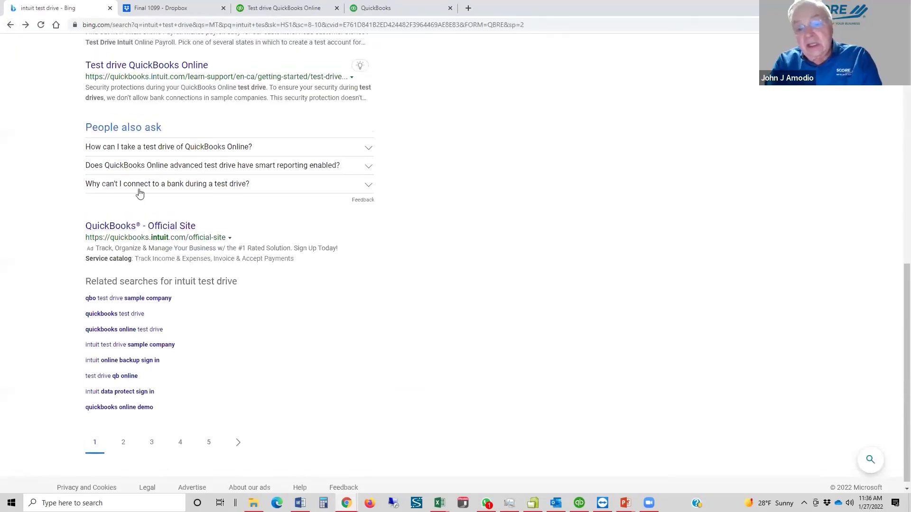
Review the available sample files in the Canadian "Test drive QuickBooks Online" article and return to the search results.
scroll(138, 193, up, 1)
click(136, 107)
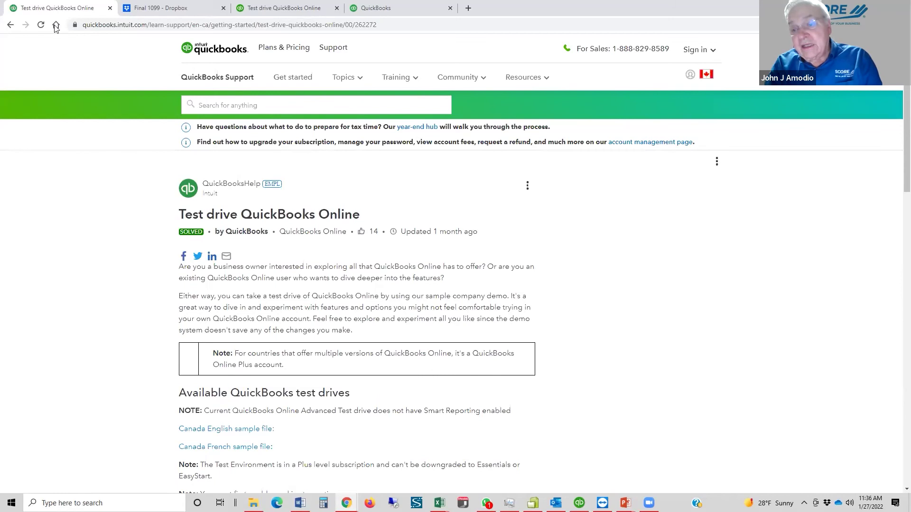
scroll(245, 304, down, 4)
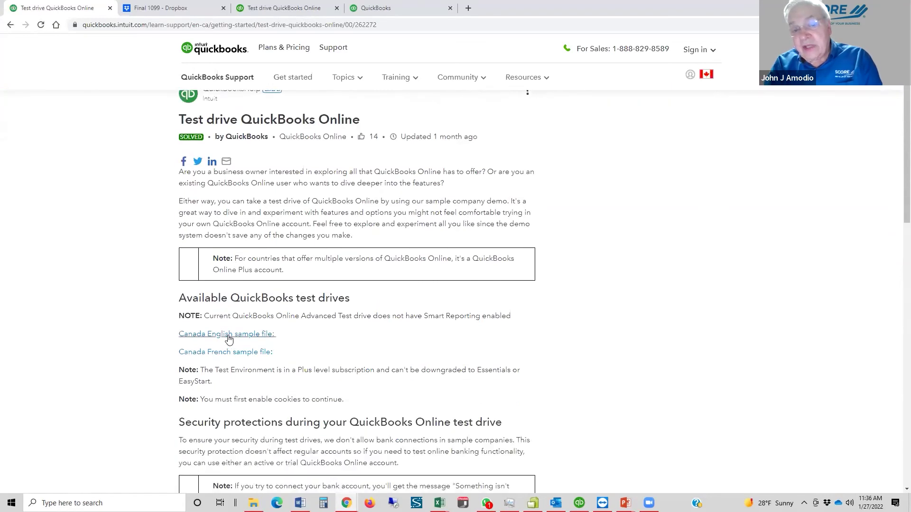
scroll(90, 266, down, 1)
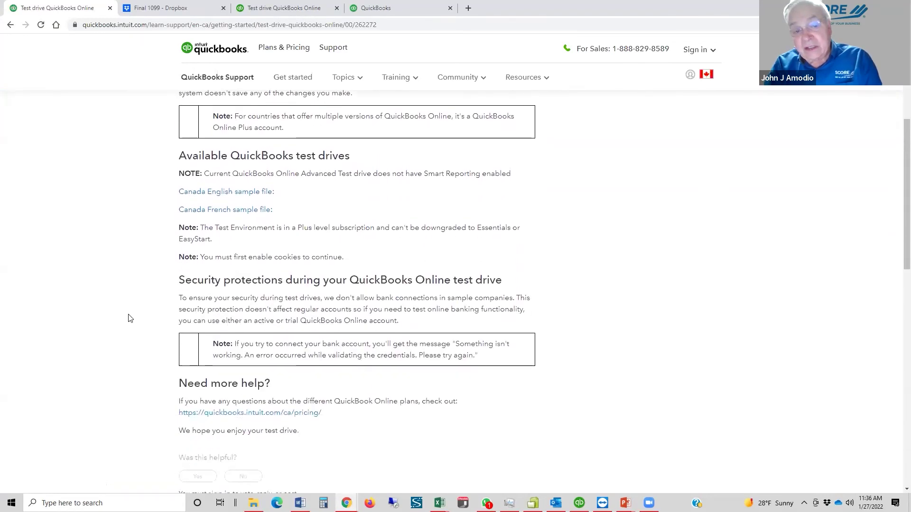
click(11, 25)
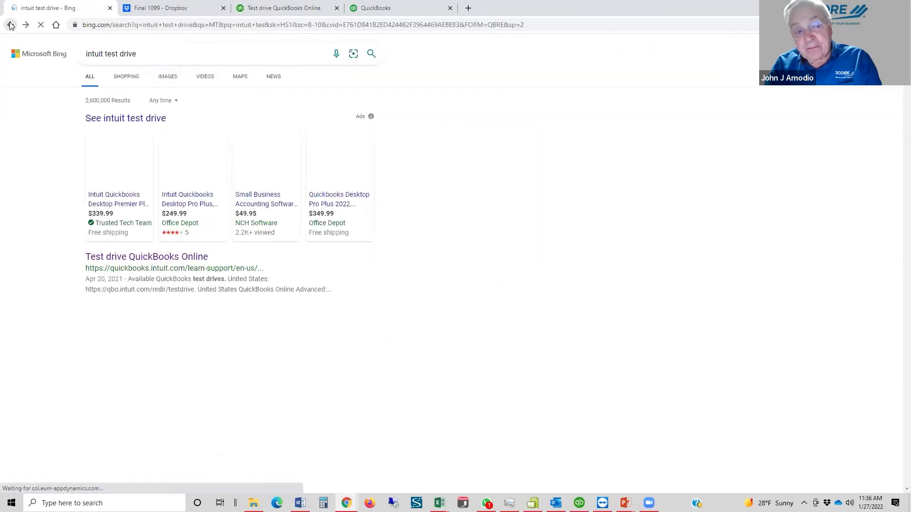
View the "Test drive QuickBooks Time" article, open its test drive link, and return to the search results.
scroll(129, 191, up, 5)
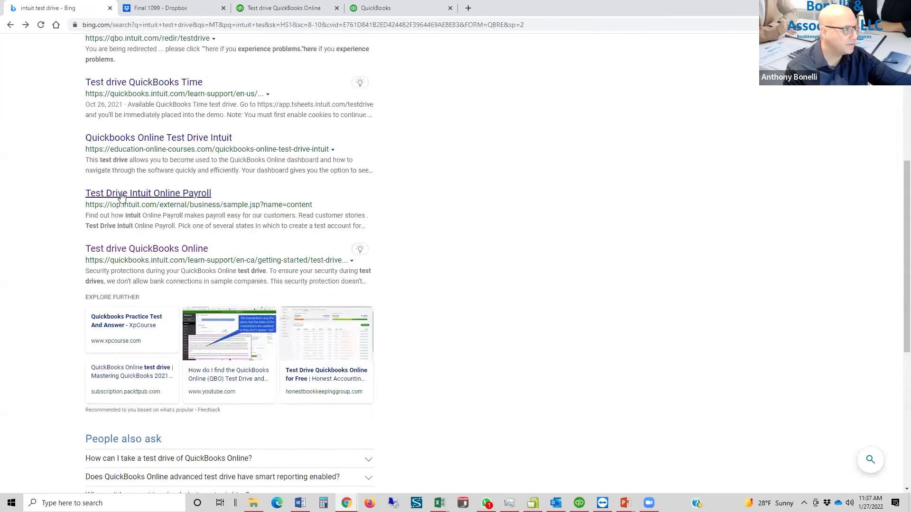
click(127, 180)
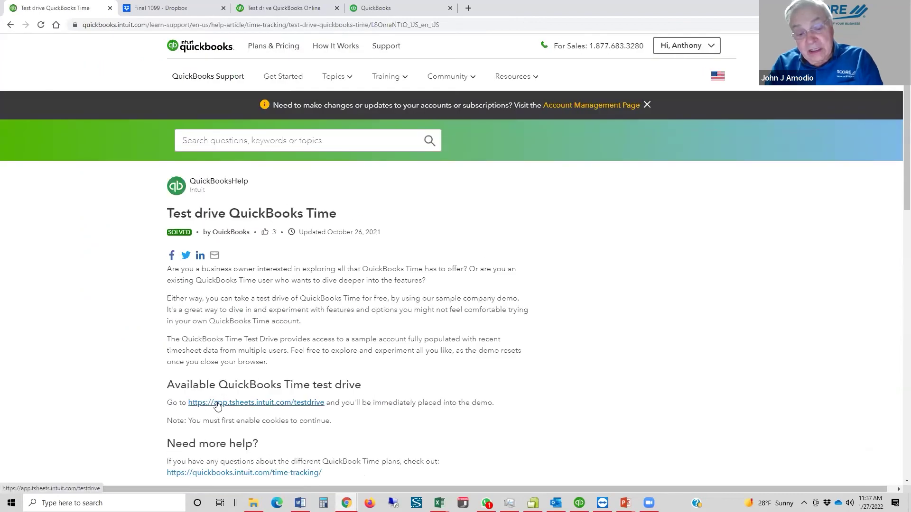
click(217, 404)
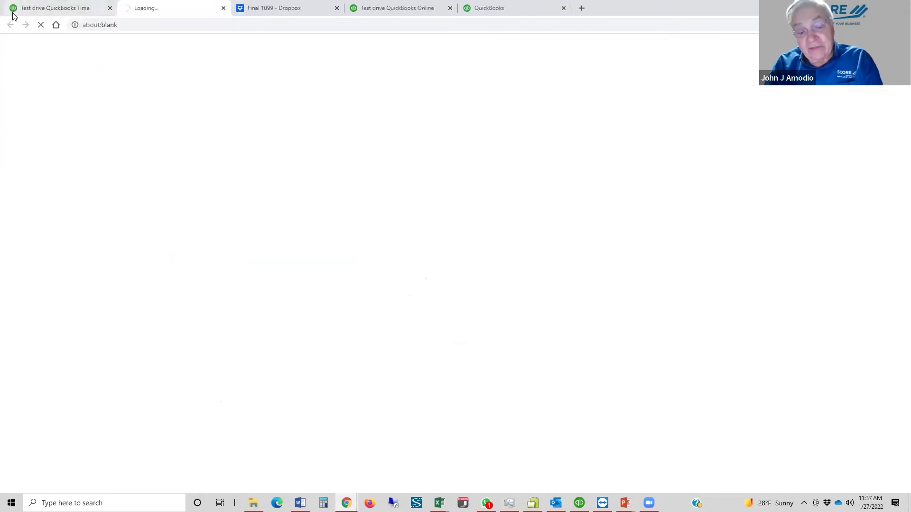
click(65, 8)
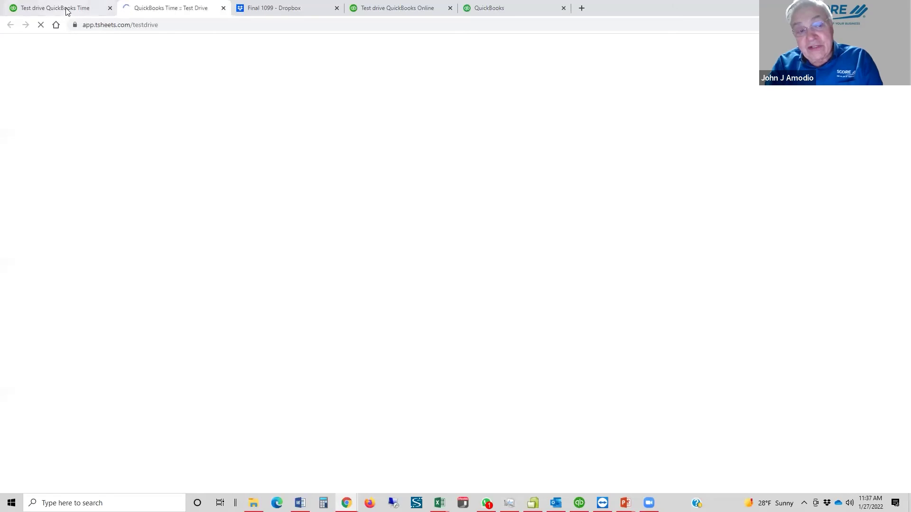
scroll(167, 292, down, 3)
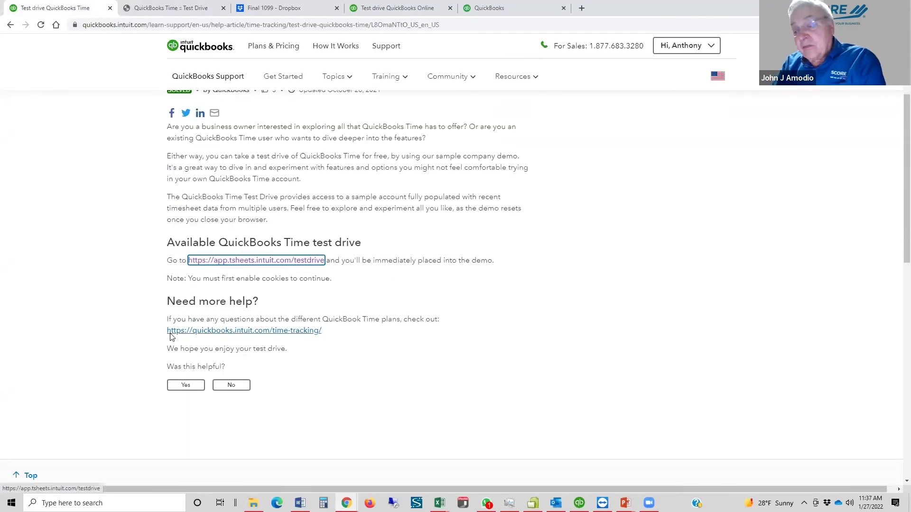
click(11, 24)
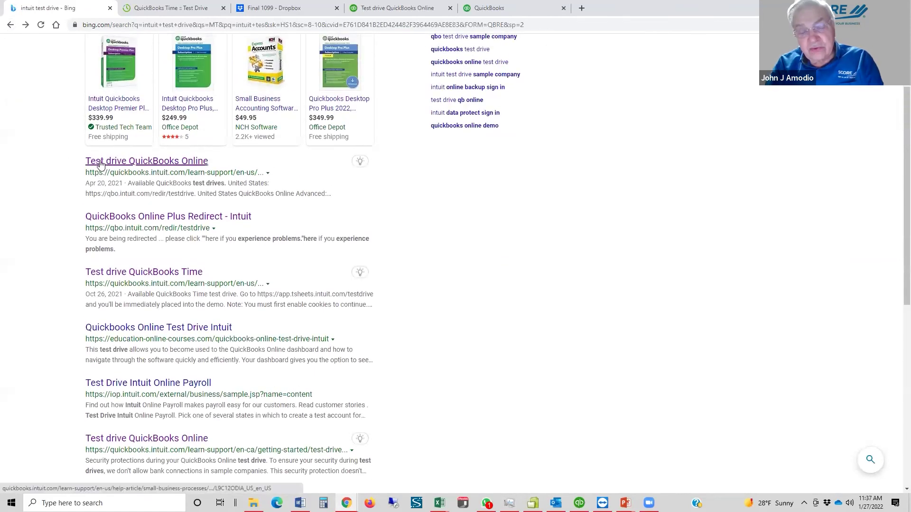
Open the US "Test drive QuickBooks Online" article and launch its sample company test drive.
click(116, 161)
click(250, 412)
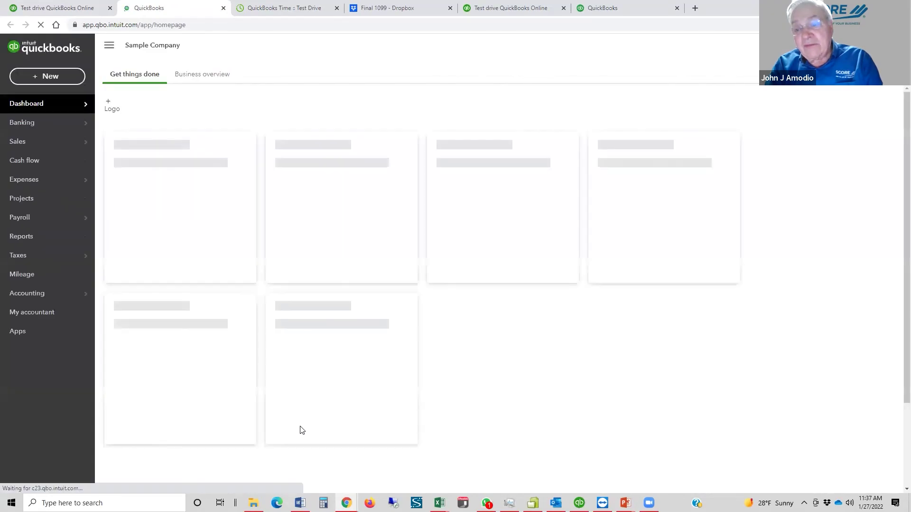
mouse_move(299, 503)
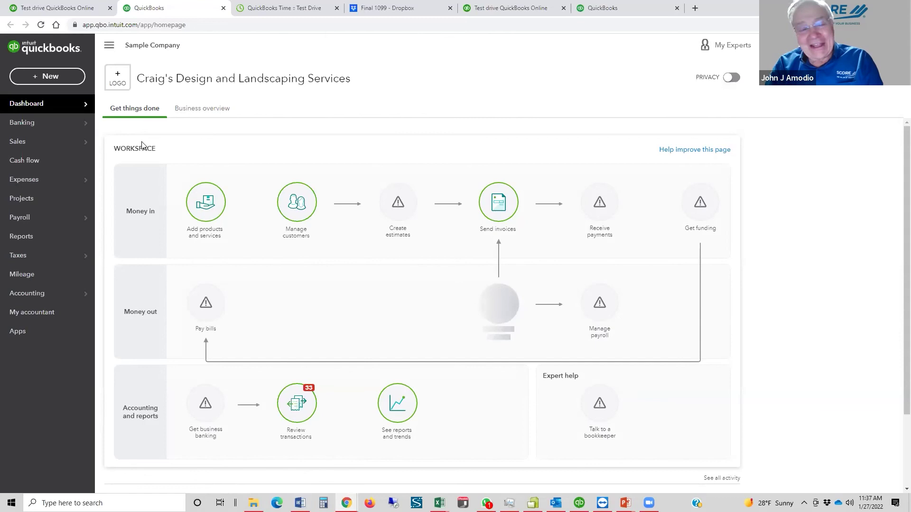
Open the sample company's Banking page and dismiss the bank connection welcome message.
mouse_move(51, 150)
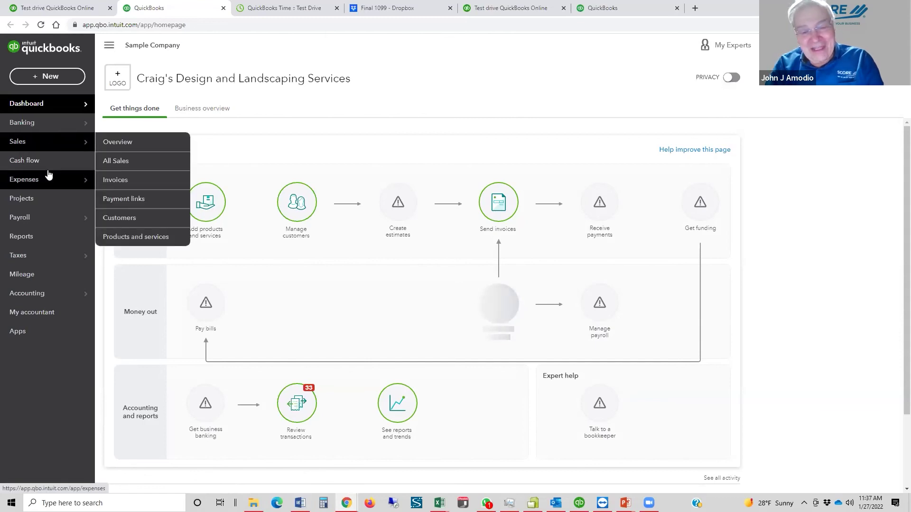
mouse_move(51, 123)
click(105, 124)
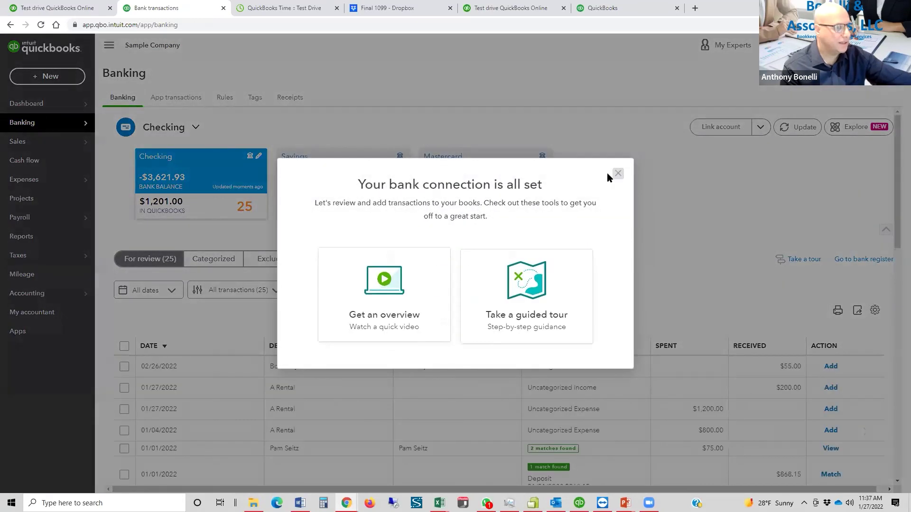
click(617, 174)
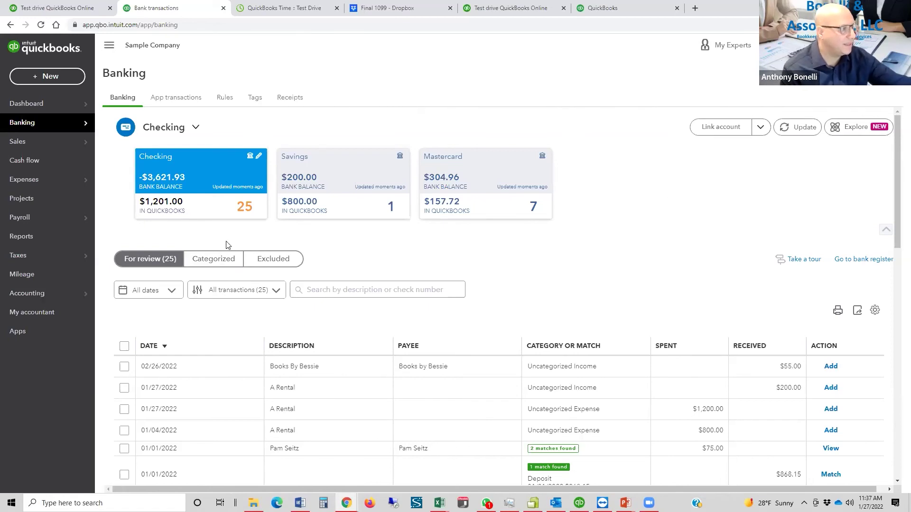
View a blank new invoice form and close it without saving.
click(55, 80)
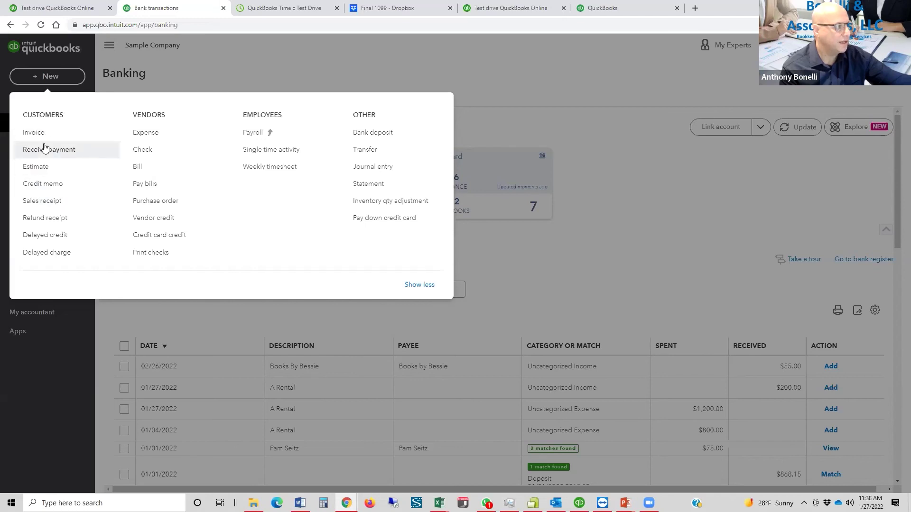
click(36, 132)
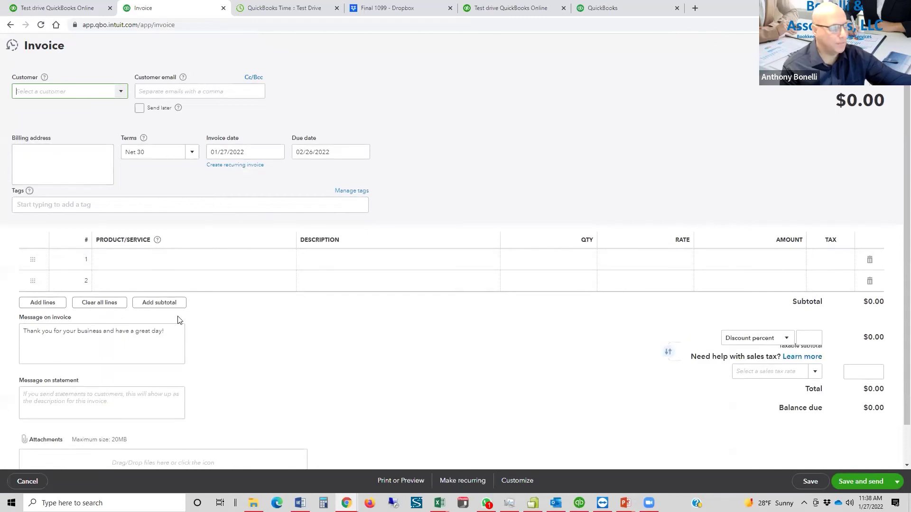
click(898, 45)
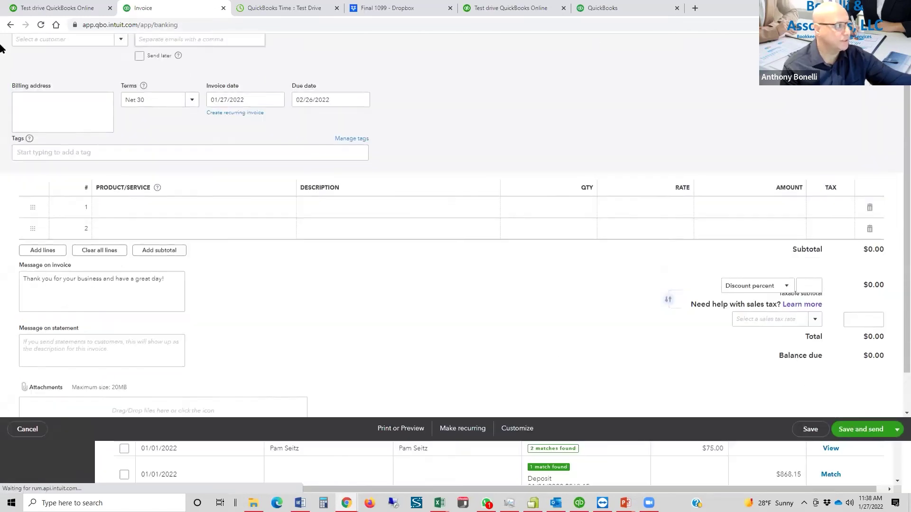
Open a new check form, mark the check to print later, and leave it without saving.
click(47, 76)
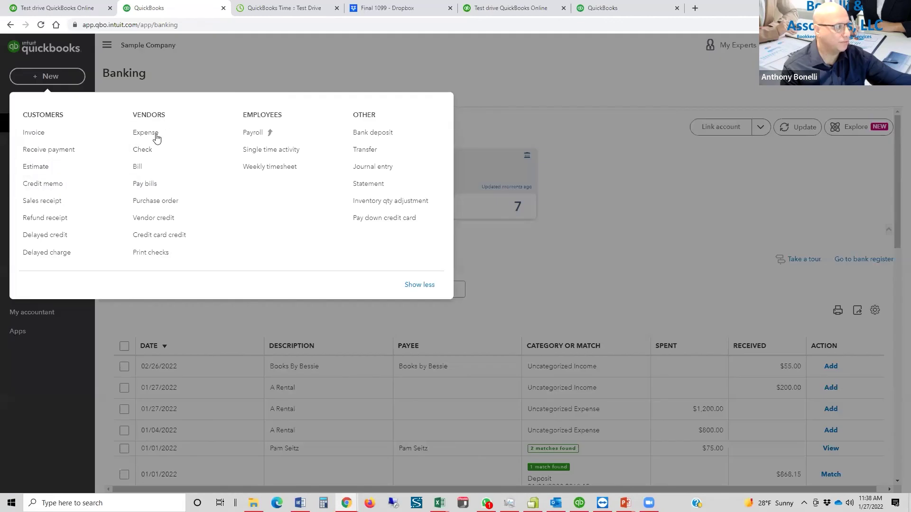
click(156, 150)
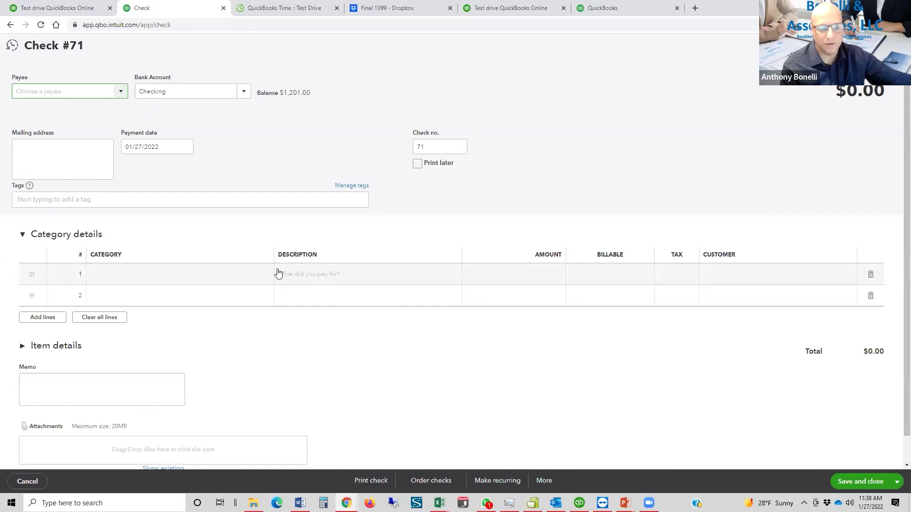
click(432, 150)
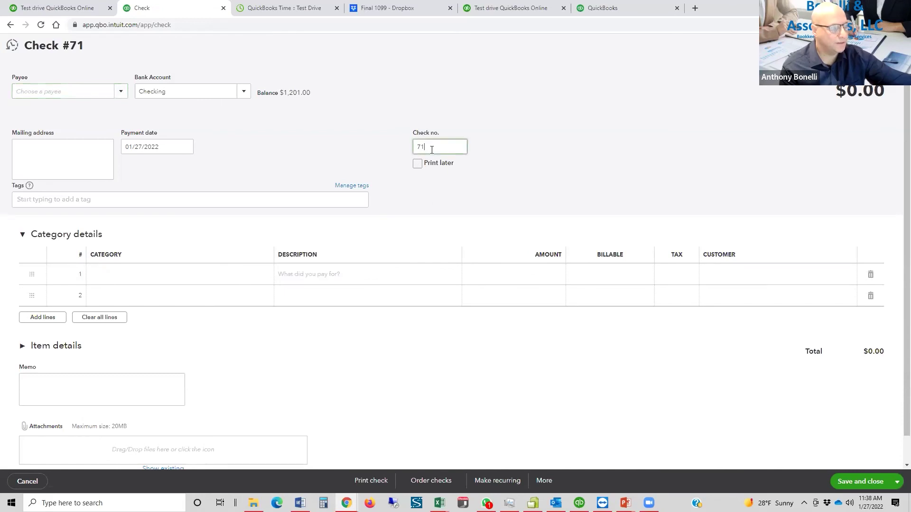
click(418, 164)
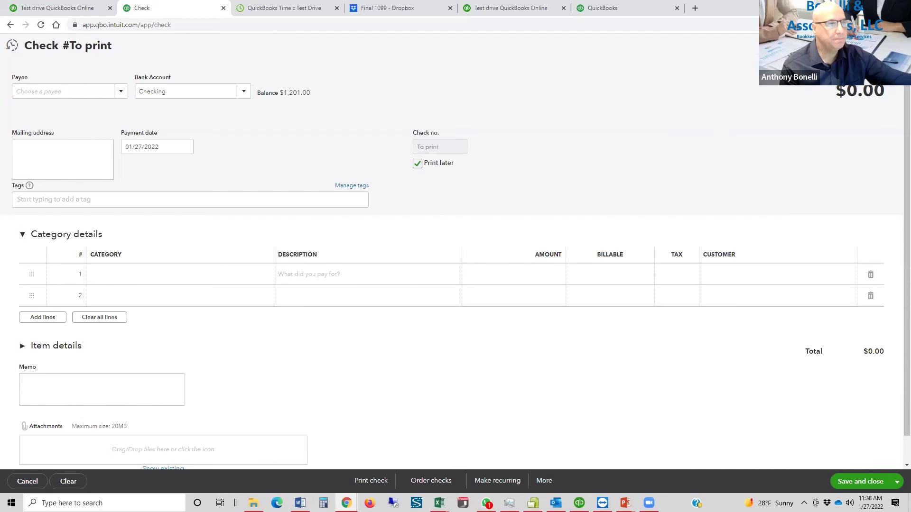
key(Escape)
click(505, 278)
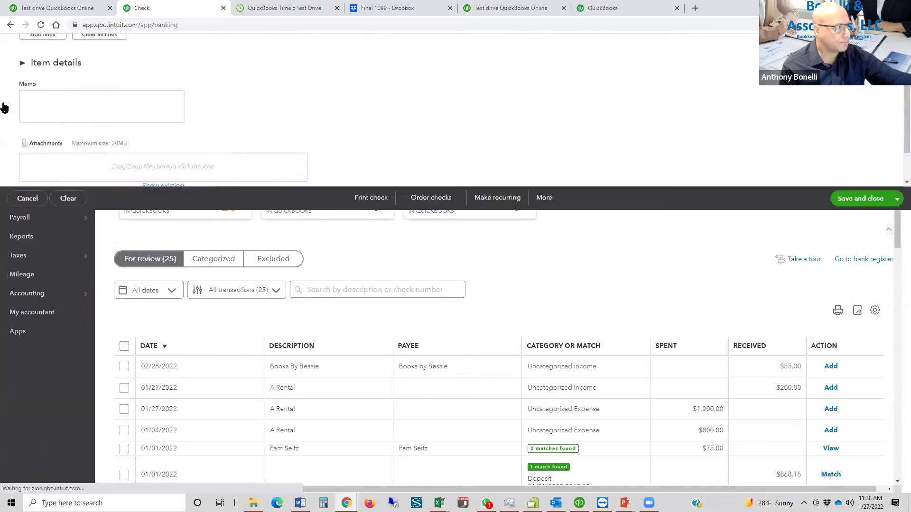
View a blank new bill form and its save options, and close it without saving.
click(24, 78)
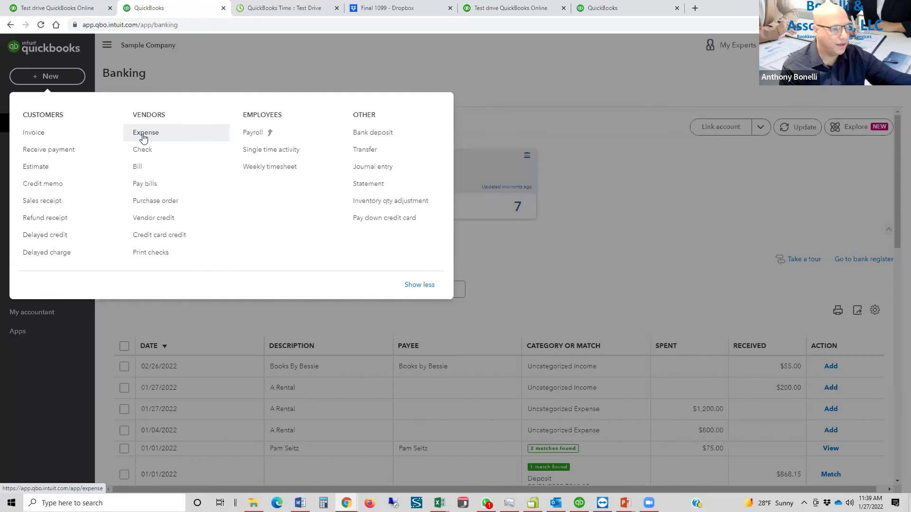
click(144, 171)
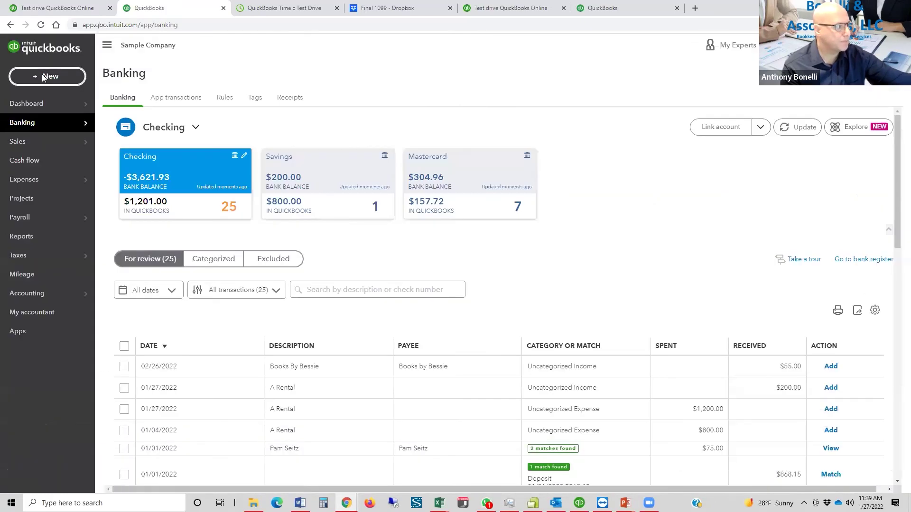
click(42, 74)
click(142, 168)
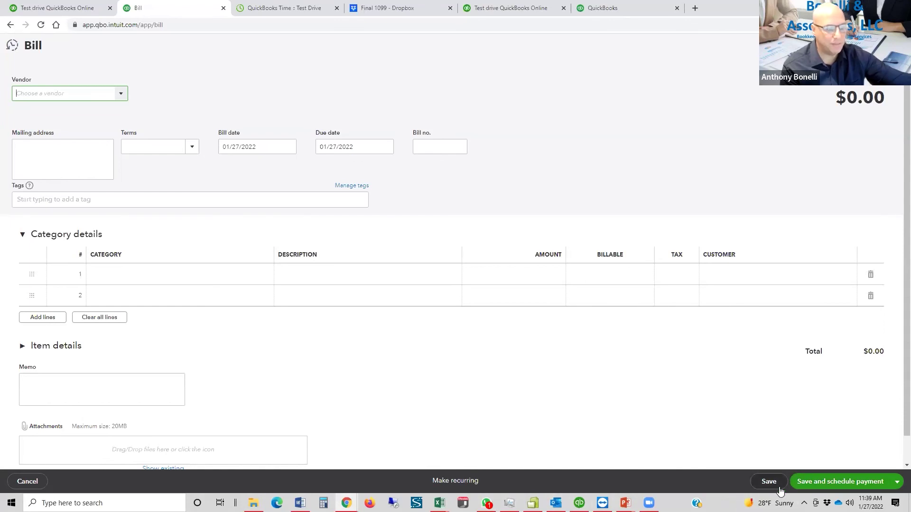
click(897, 482)
click(662, 411)
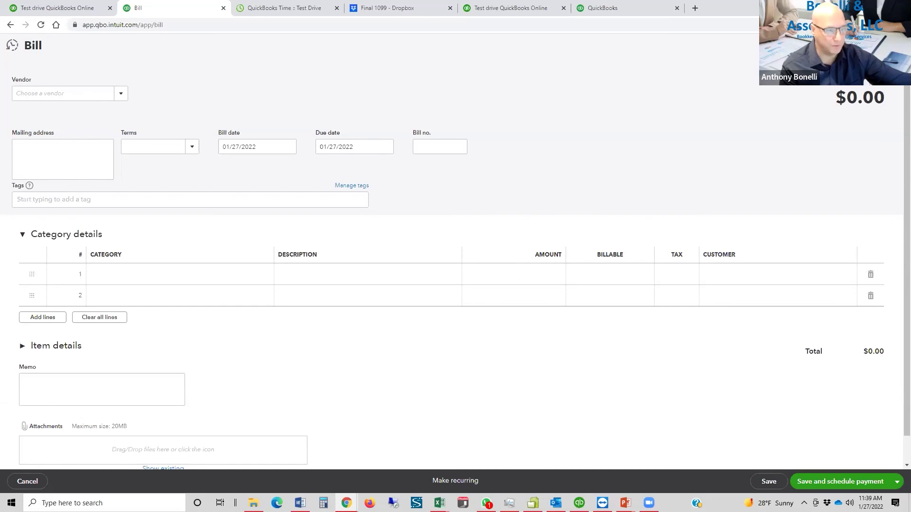
click(894, 45)
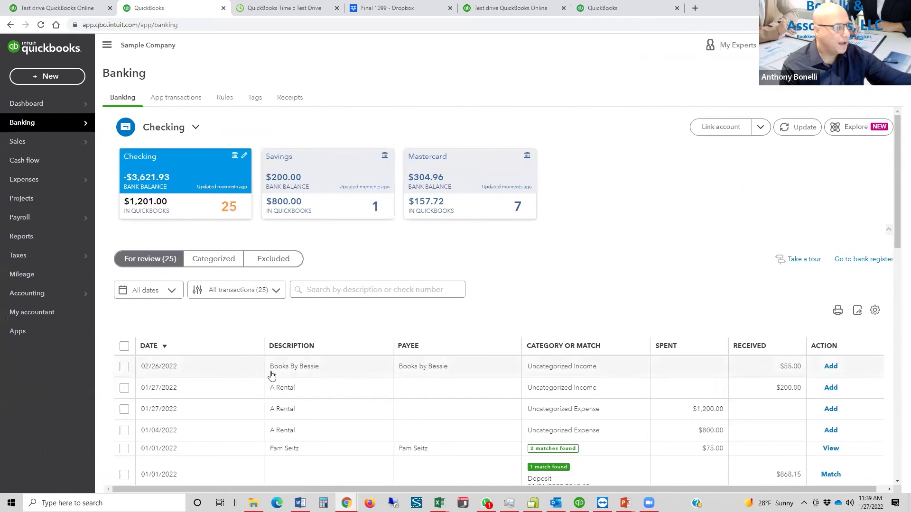
Open Pay Bills, select the PG&E bill for payment, and check the available save options.
click(45, 76)
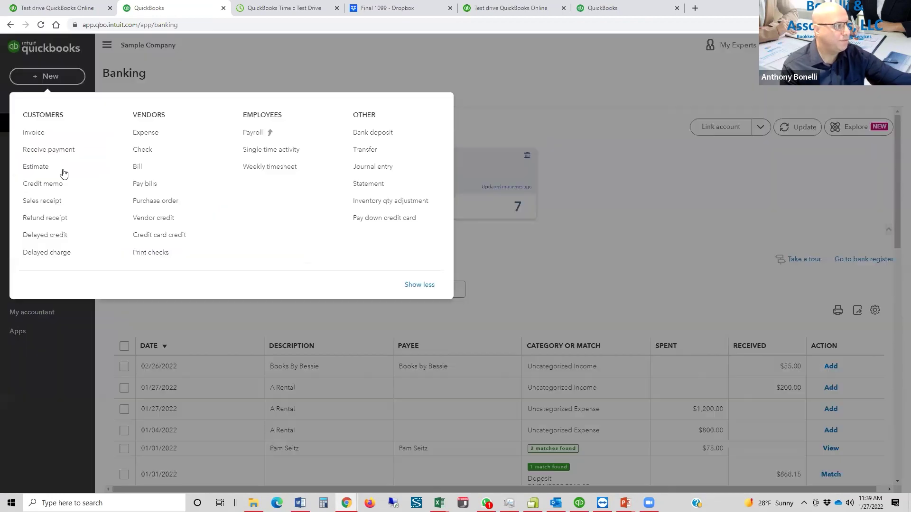
click(144, 186)
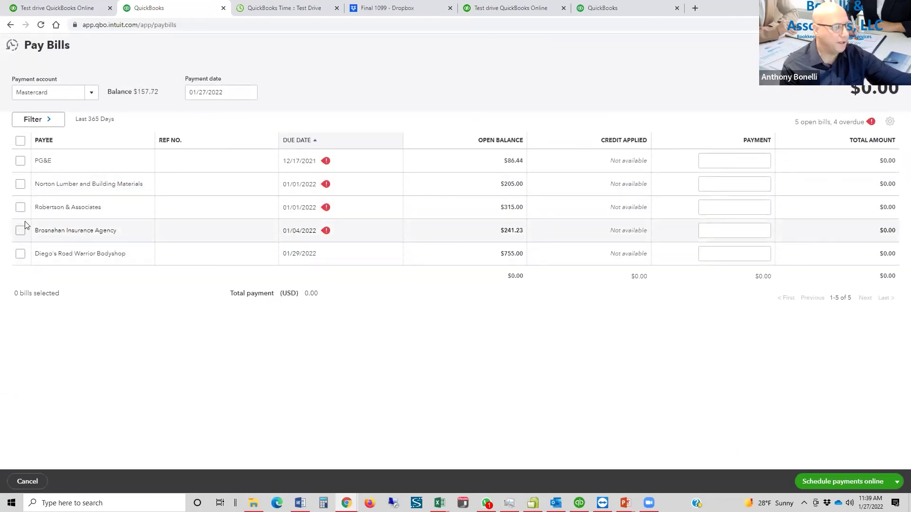
click(18, 162)
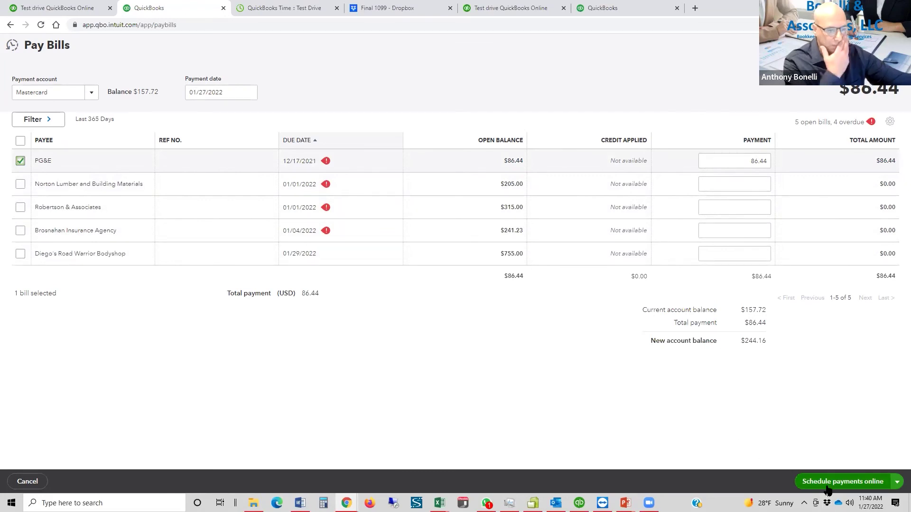
click(896, 481)
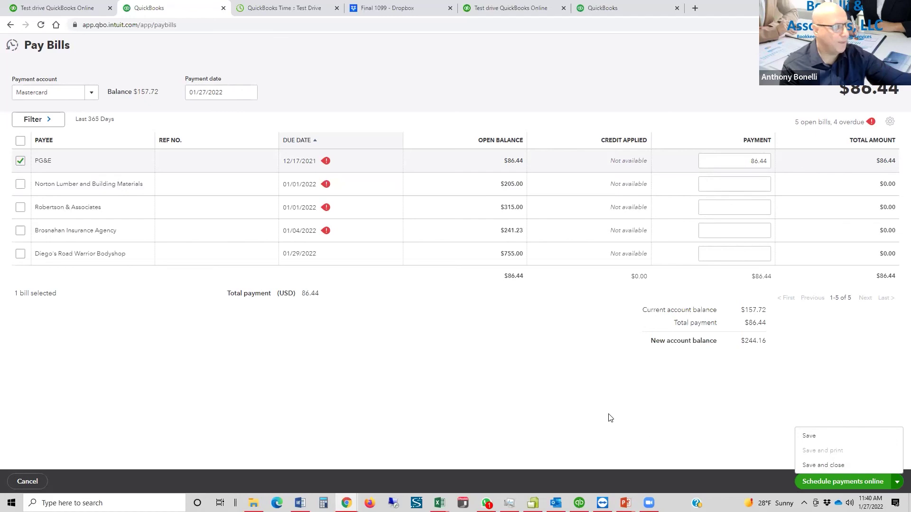
click(584, 409)
Set the bill payment account to Checking and leave Pay Bills without saving.
click(91, 92)
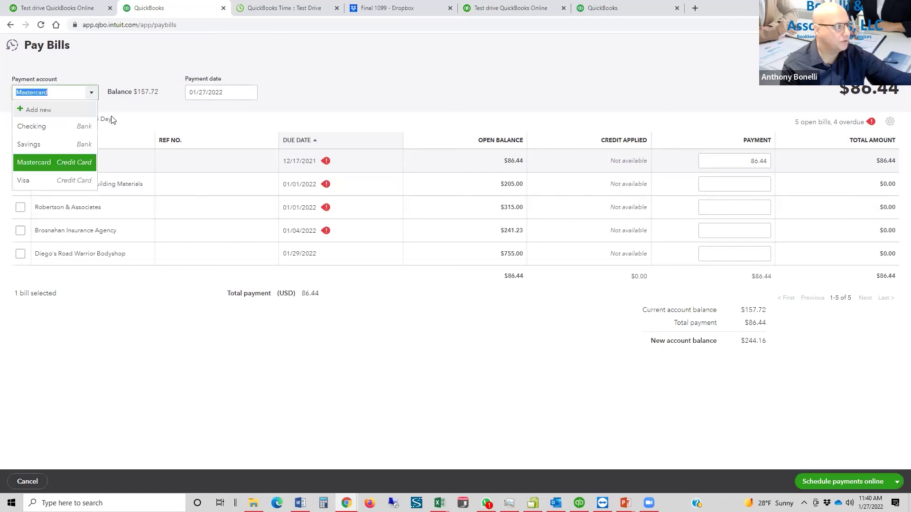
click(59, 137)
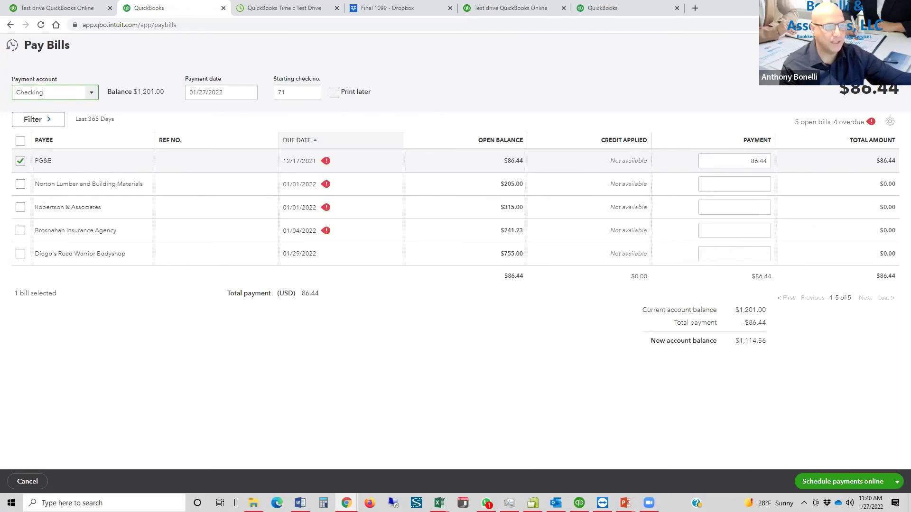
key(Escape)
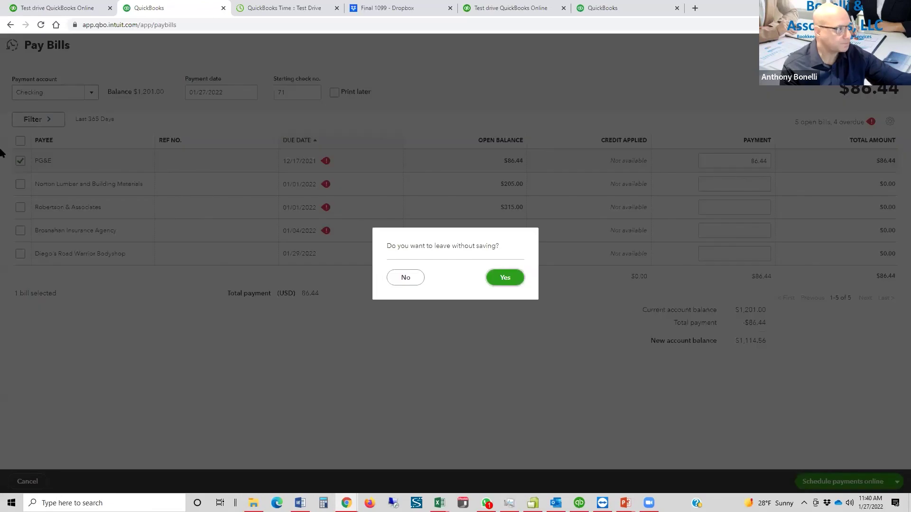
click(502, 278)
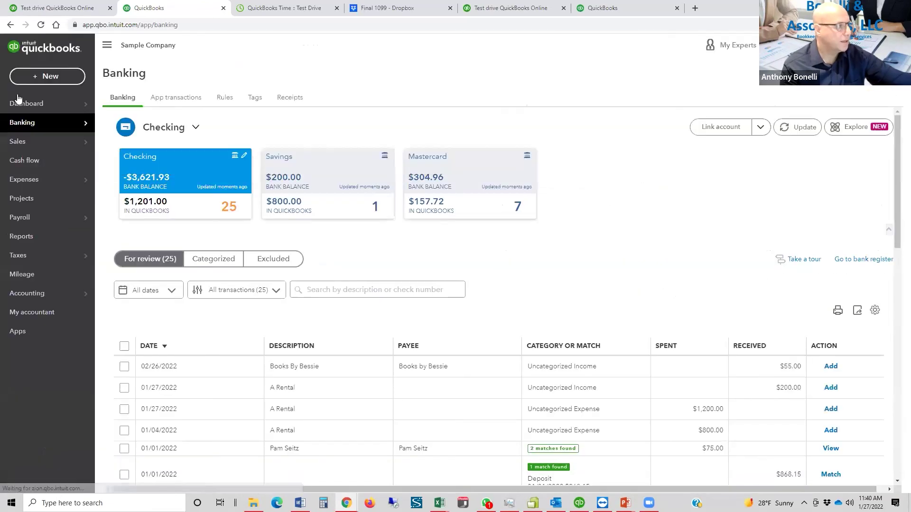
View the Bank Deposit form with its pending payments and return to the Banking page.
click(31, 81)
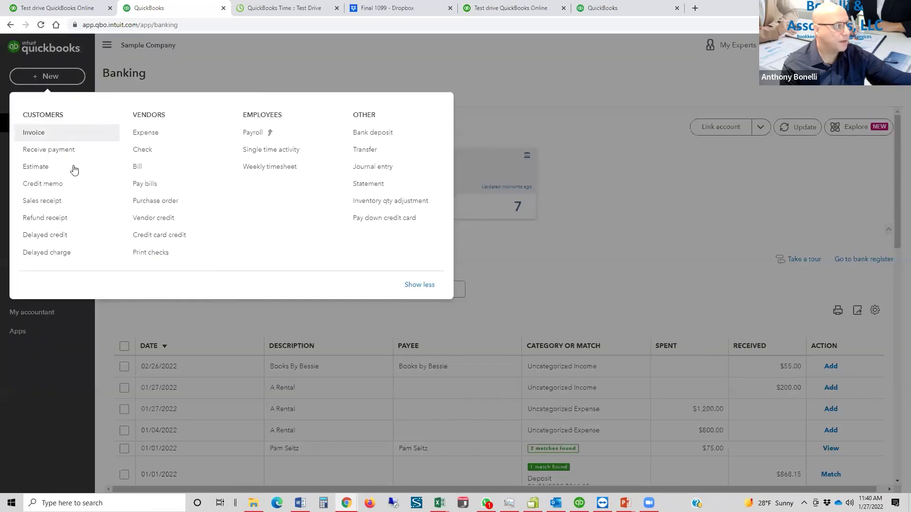
click(364, 133)
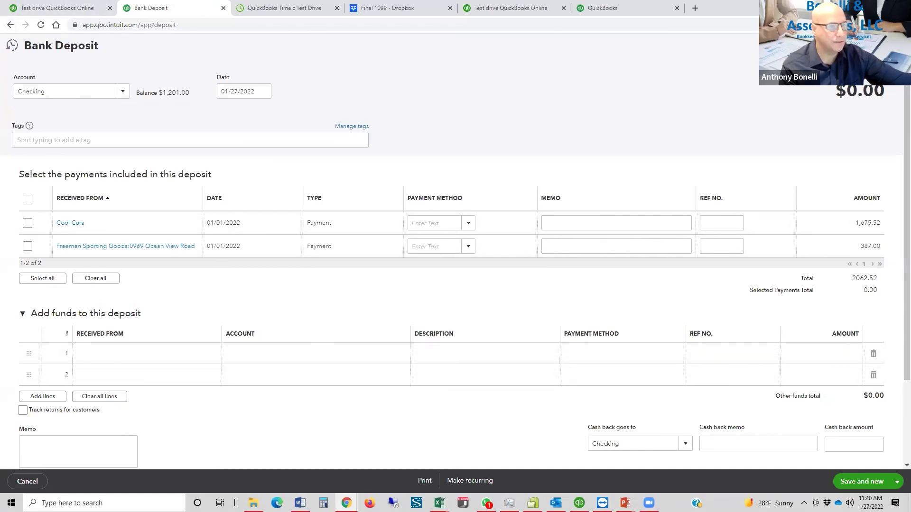
click(10, 24)
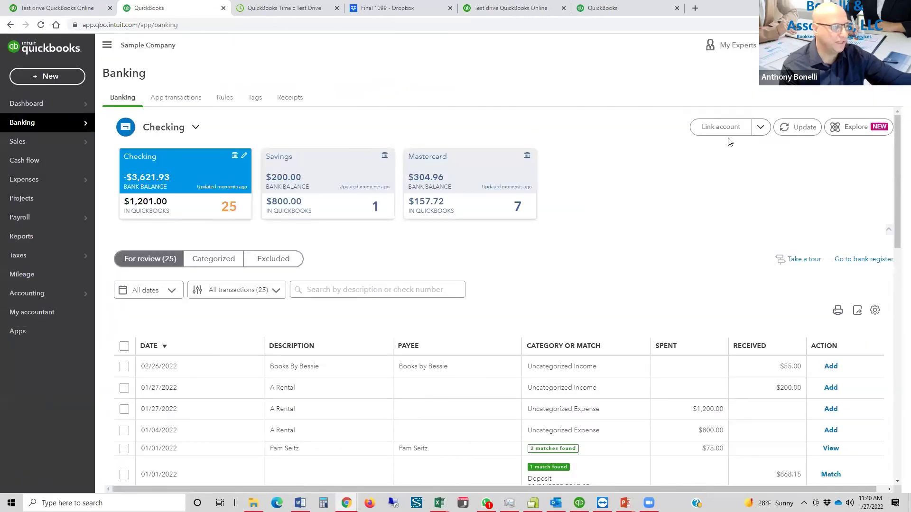
Start a new journal entry and set the first line's account to Checking.
click(58, 77)
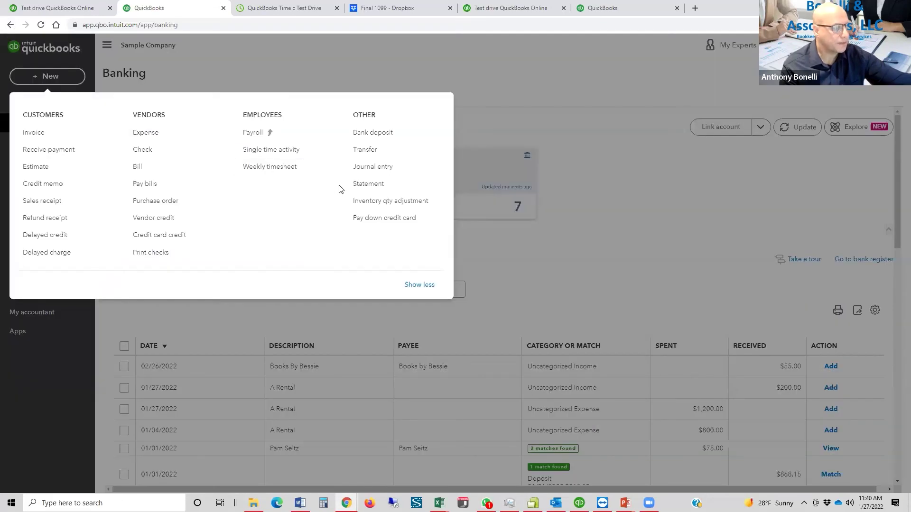
click(385, 170)
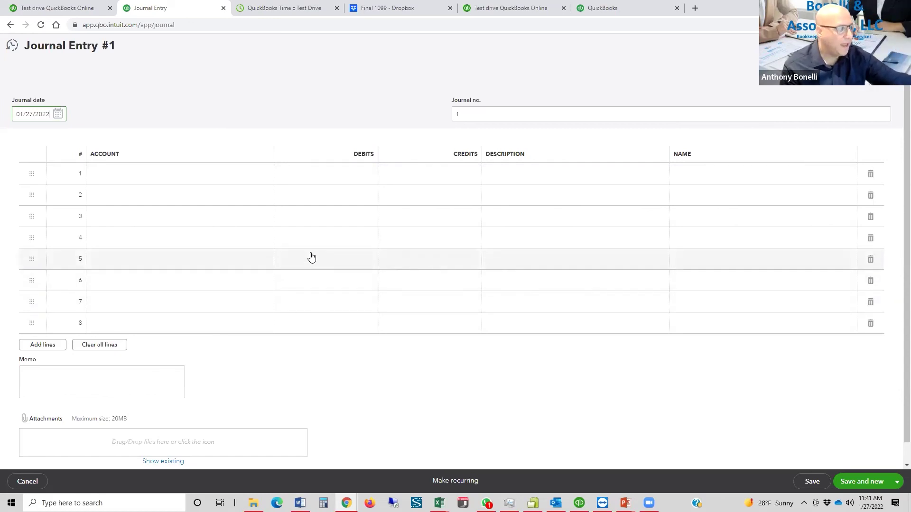
click(147, 180)
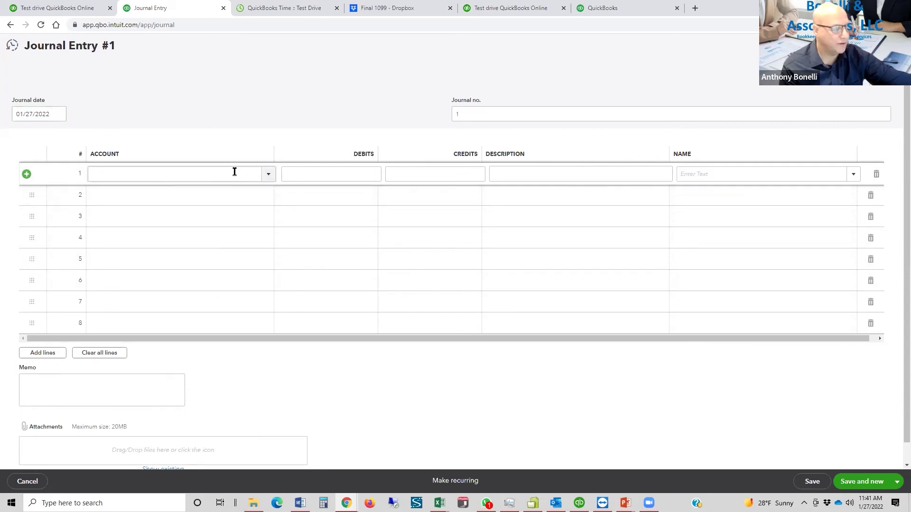
click(266, 179)
click(145, 209)
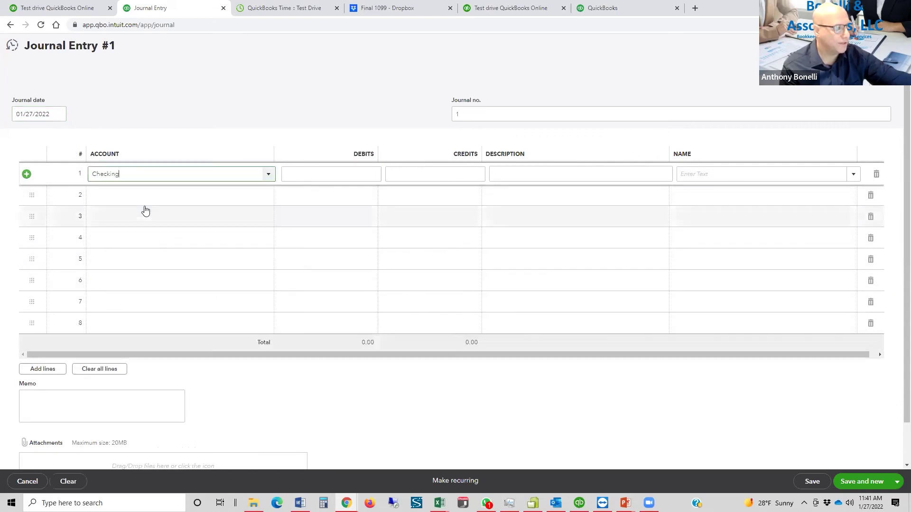
click(309, 175)
key(Tab)
key(Tab)
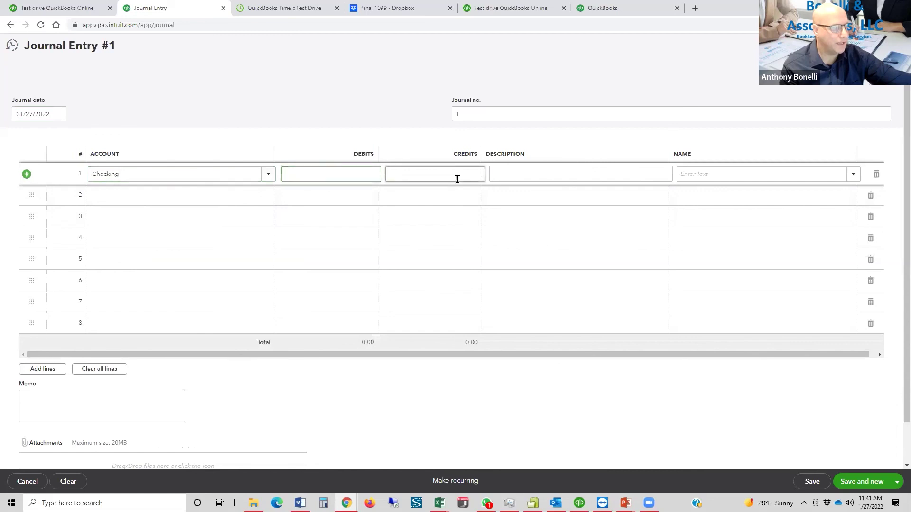
Set the journal entry's second line account to Inventory Asset.
click(168, 195)
click(268, 196)
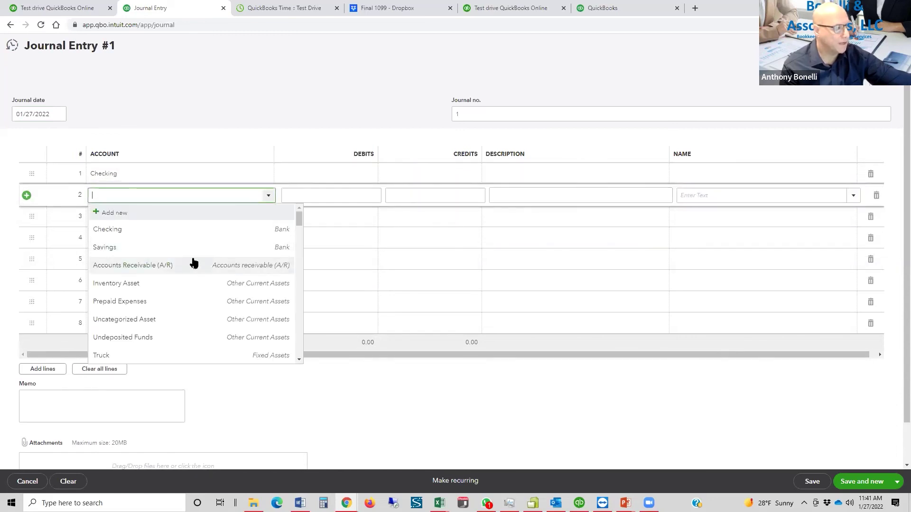
click(176, 293)
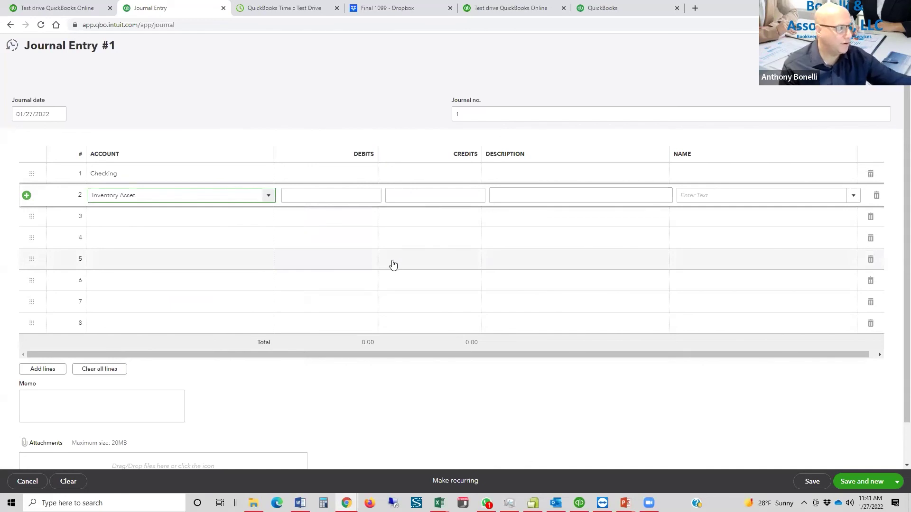
Debit Checking 100 on line 1 and set line 2 to Savings with a 100.00 credit.
click(302, 178)
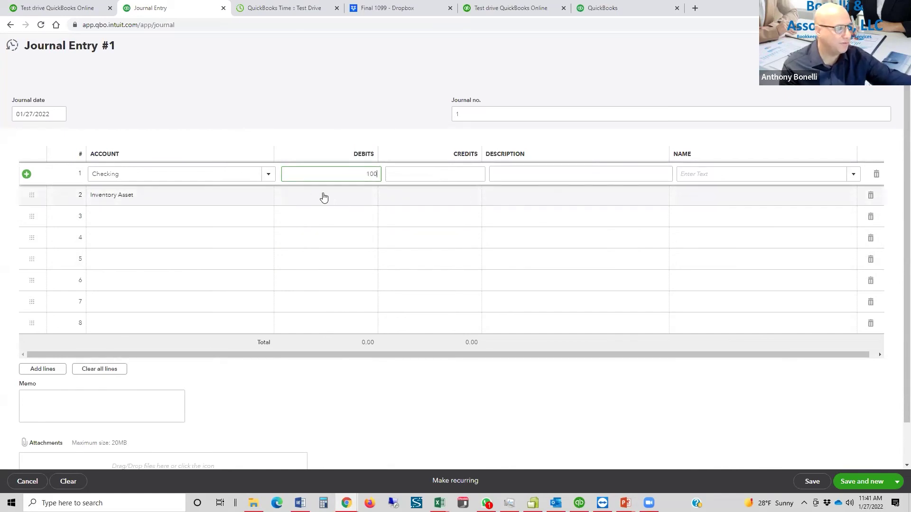
click(231, 203)
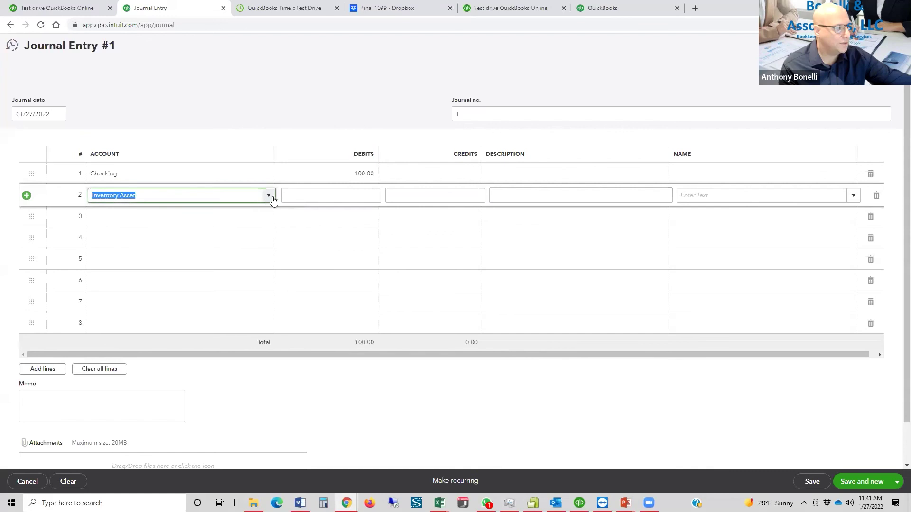
click(269, 199)
scroll(189, 244, up, 2)
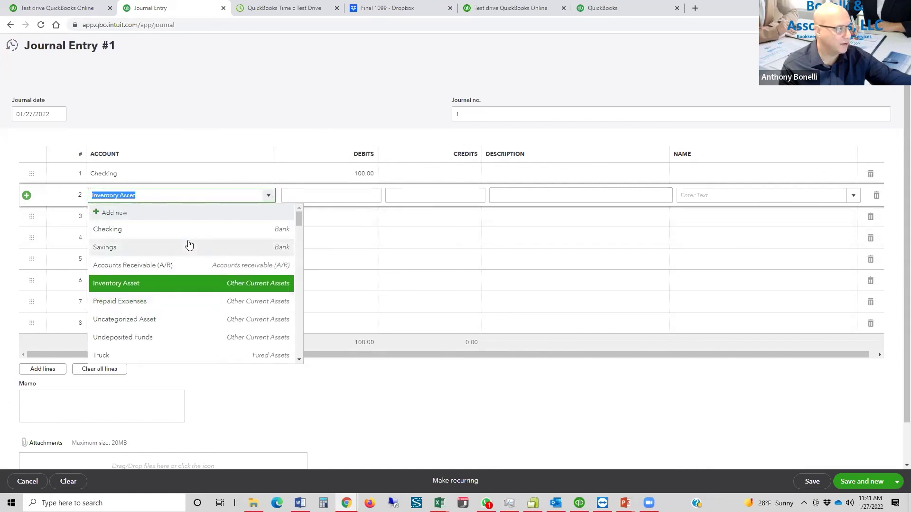
click(136, 248)
click(466, 284)
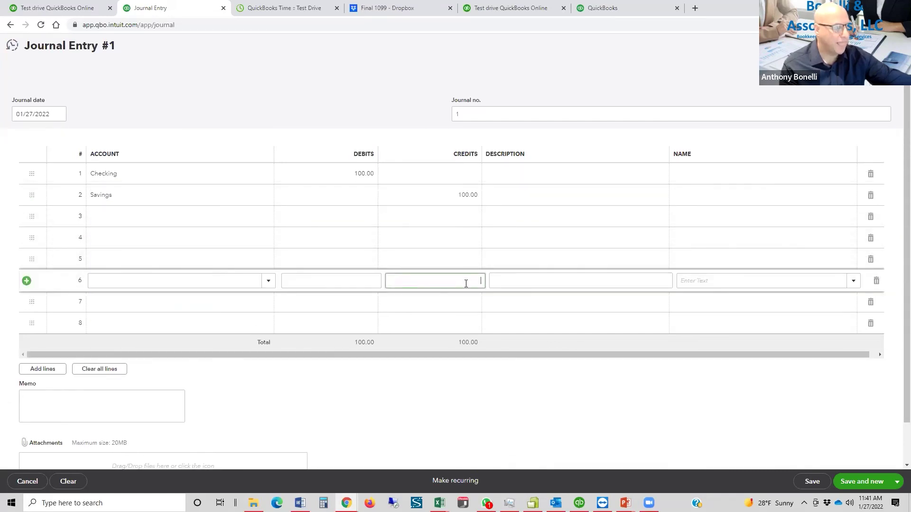
Enter the description "to reclass" on the Checking line and "reclass" on the Savings line.
click(521, 172)
text(to)
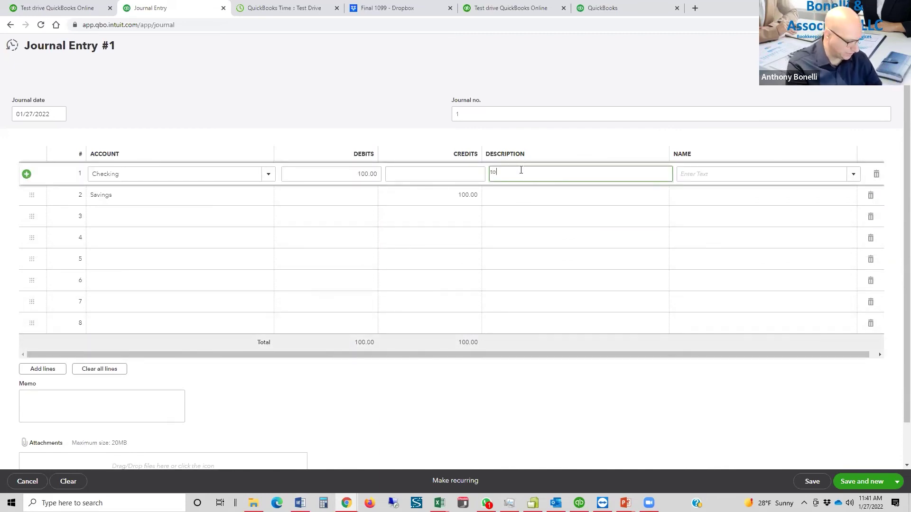
key(Tab)
key(Tab)
key(Tab)
key(Tab)
key(Tab)
key(Tab)
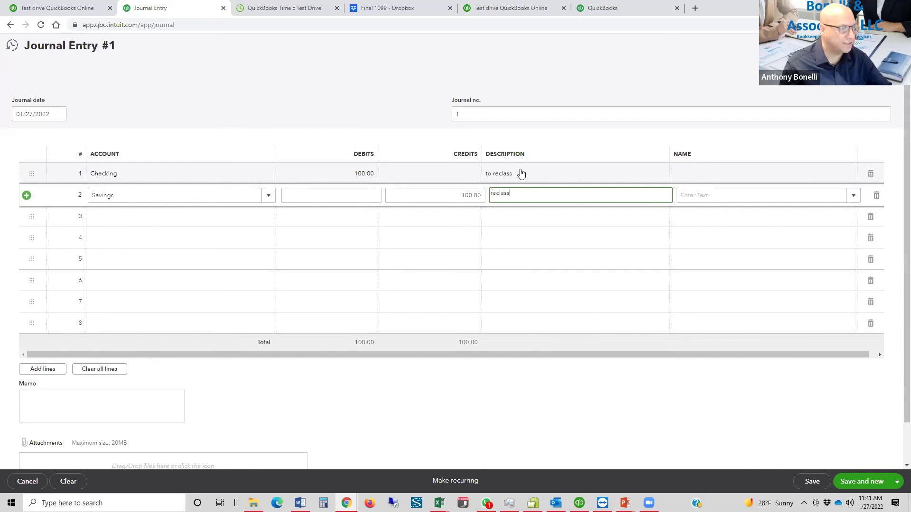
key(Tab)
key(Tab)
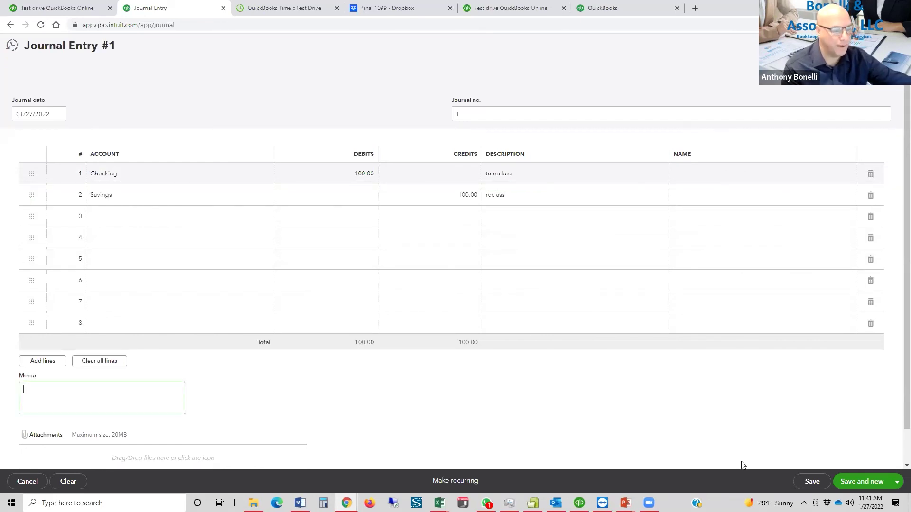
Save and close the journal entry.
click(897, 481)
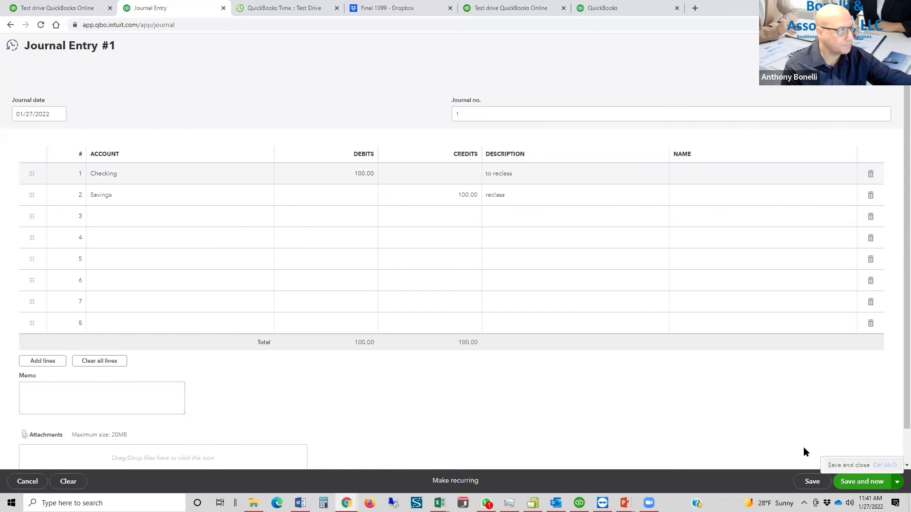
click(849, 464)
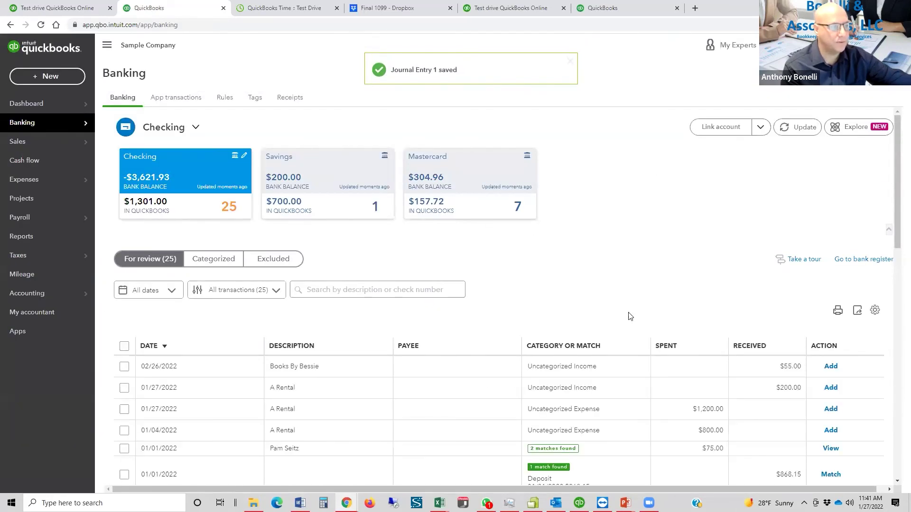
click(34, 77)
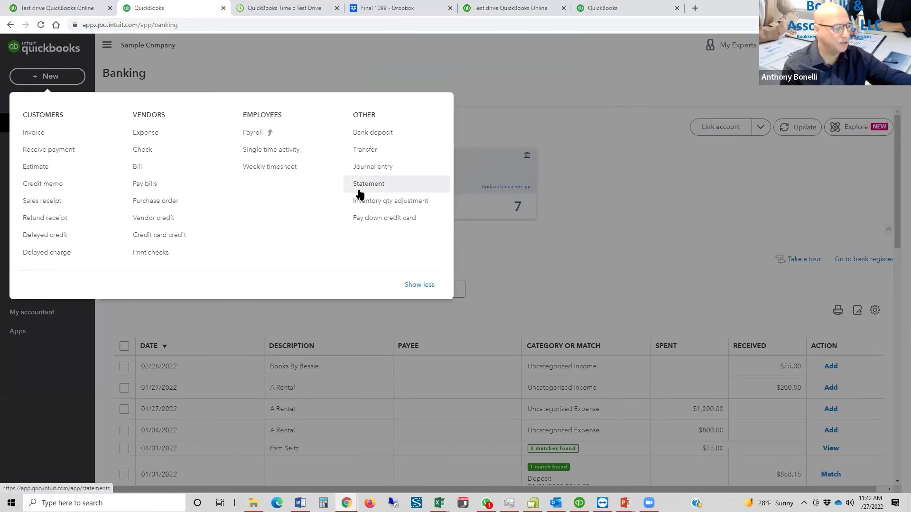
click(275, 59)
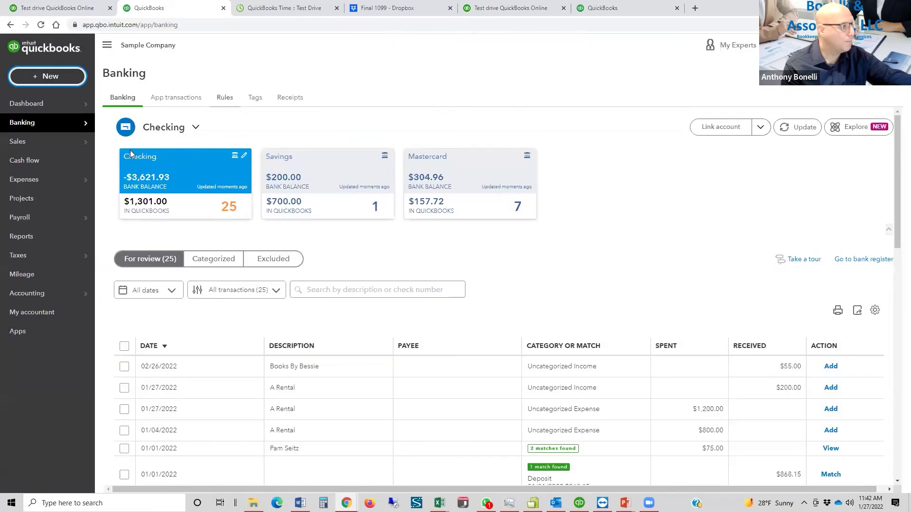
Look at the Checking account's sign-in and account info editing options on the bank transactions page, then close them.
mouse_move(57, 142)
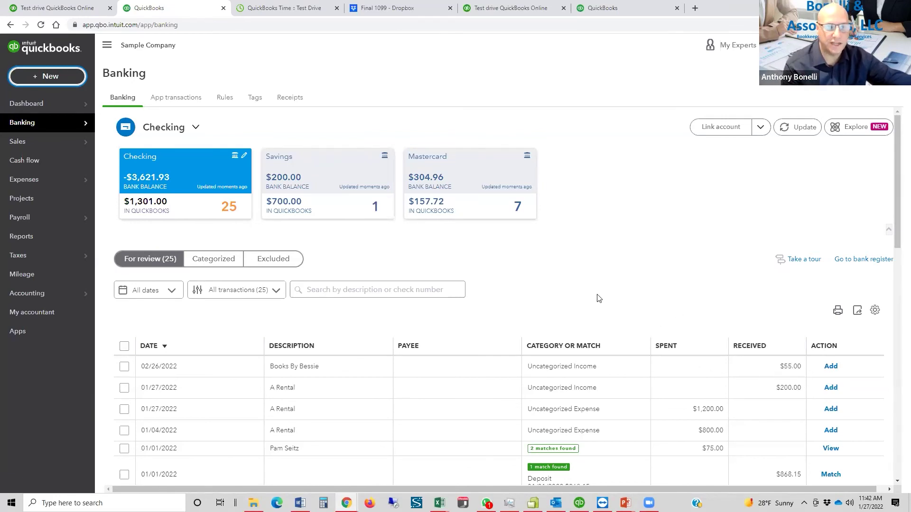
mouse_move(76, 126)
click(108, 127)
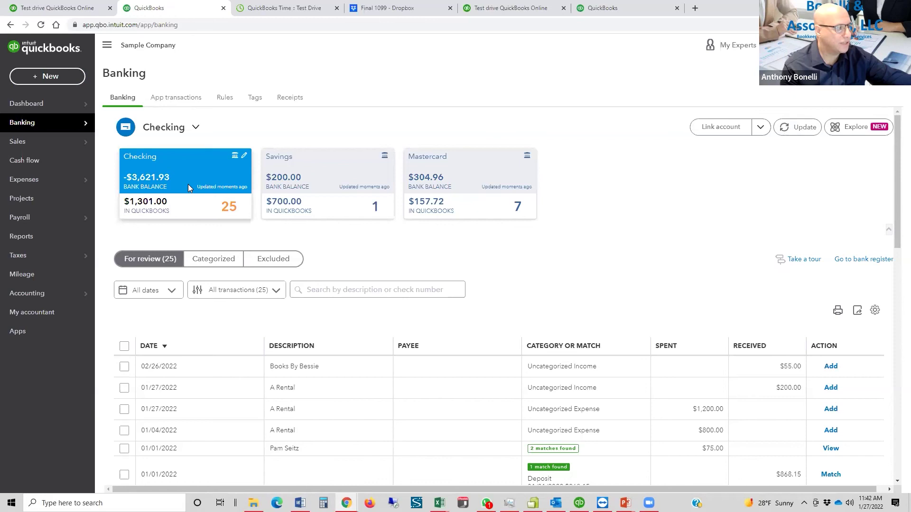
click(244, 157)
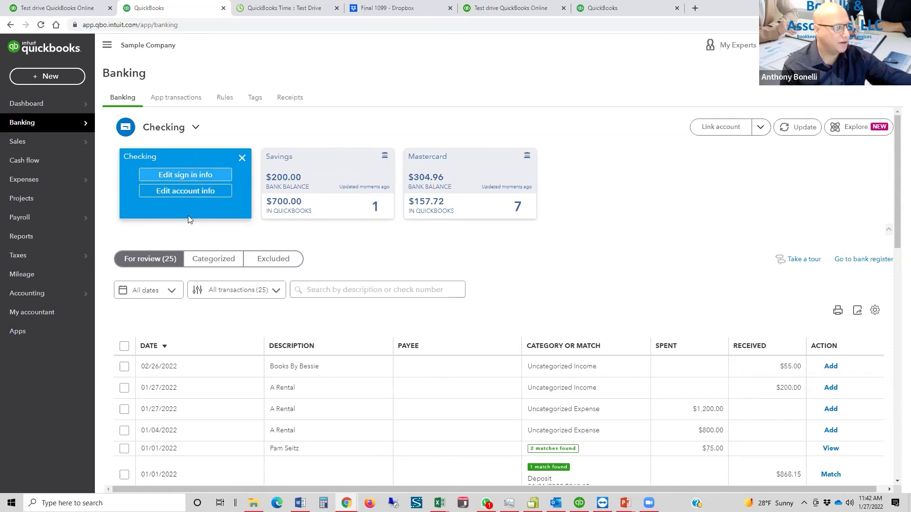
click(242, 158)
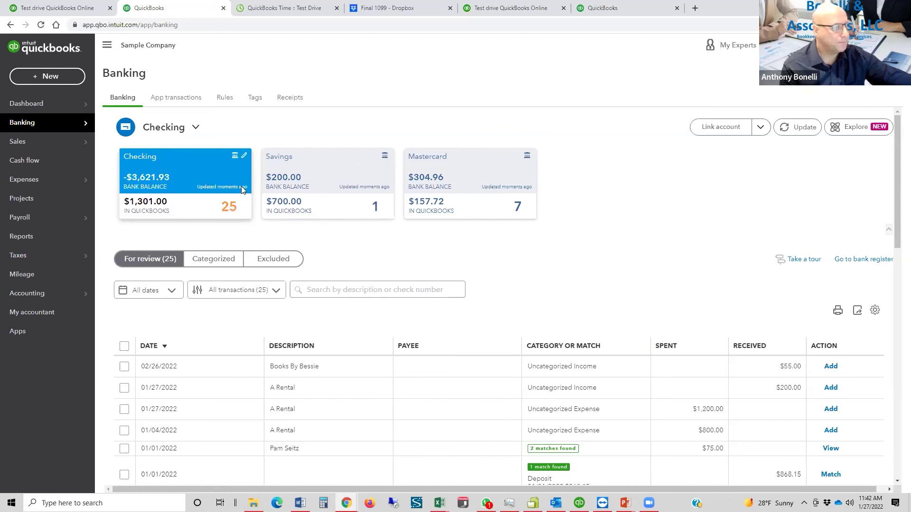
Start linking a bank account and search the list of banks for "chase".
click(701, 129)
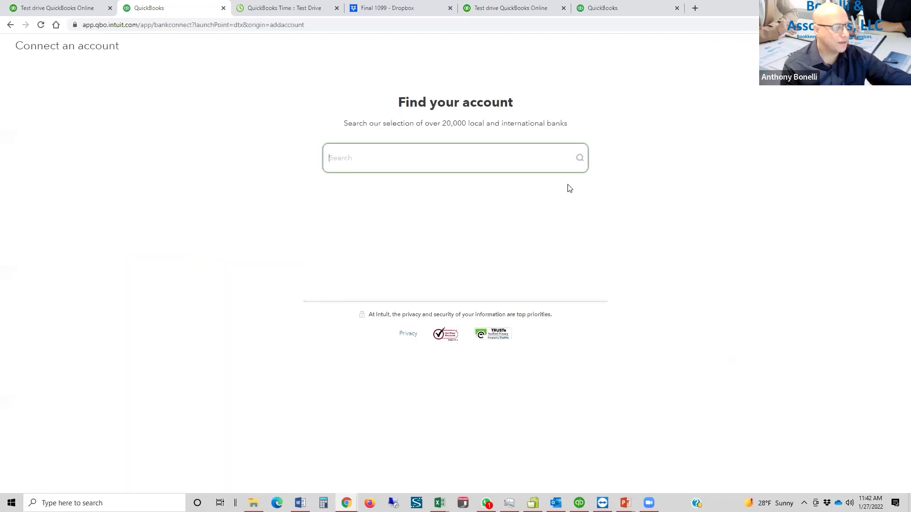
text(c)
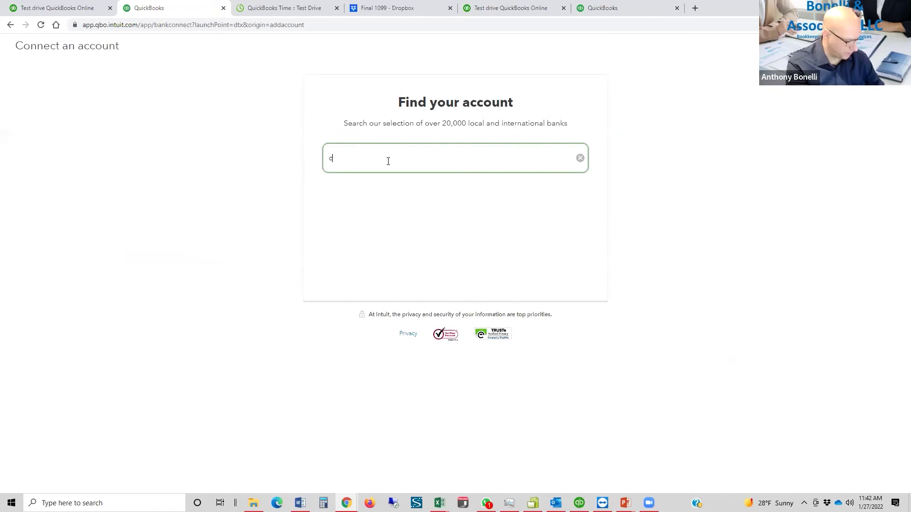
text(hase)
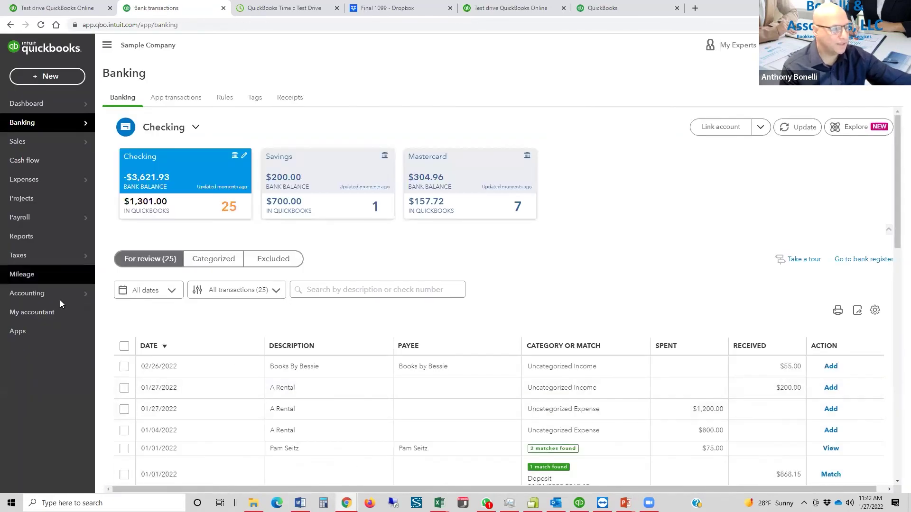
Examine the Checking account's bank feed transactions awaiting review, comparing suggested matches with uncategorized items to add.
scroll(607, 318, down, 4)
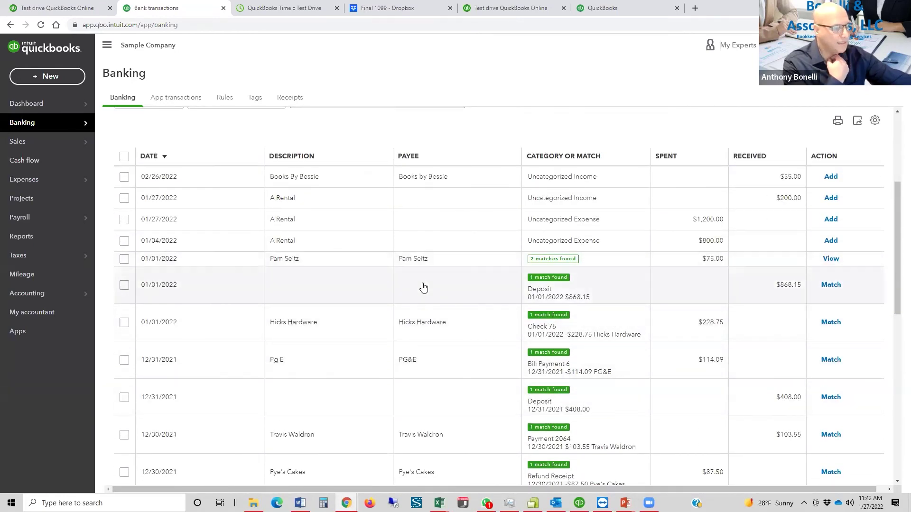
scroll(424, 287, down, 1)
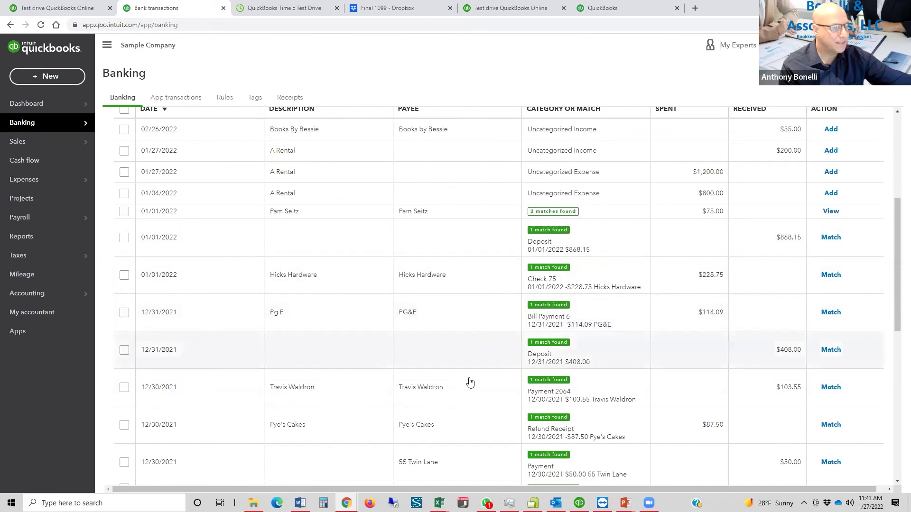
scroll(468, 382, up, 5)
scroll(615, 340, down, 2)
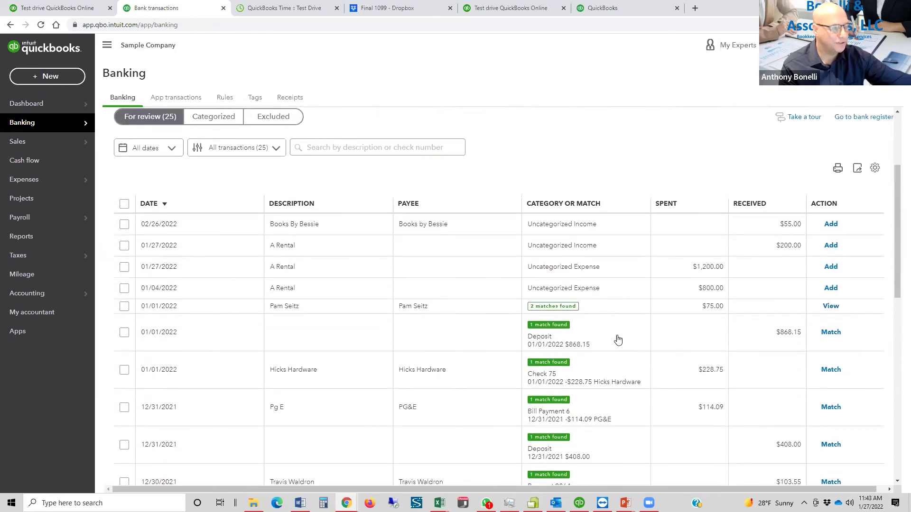
scroll(619, 338, down, 2)
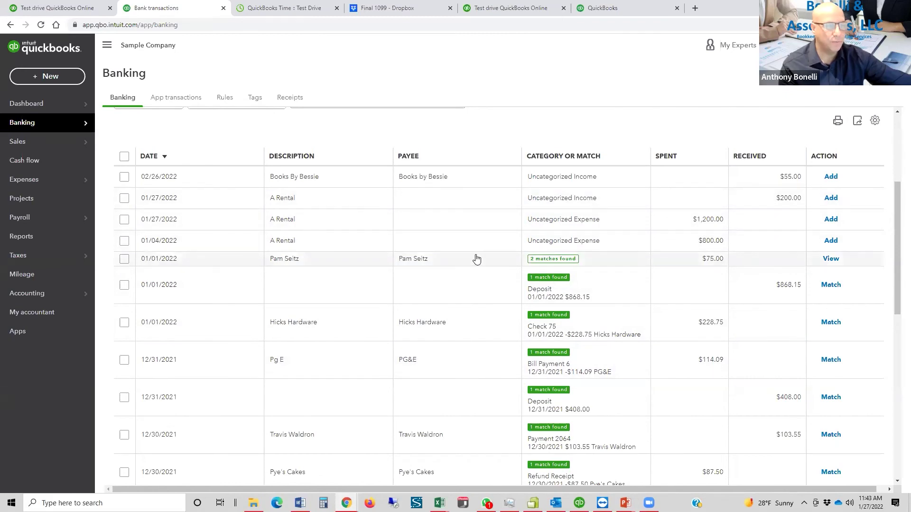
scroll(479, 256, down, 10)
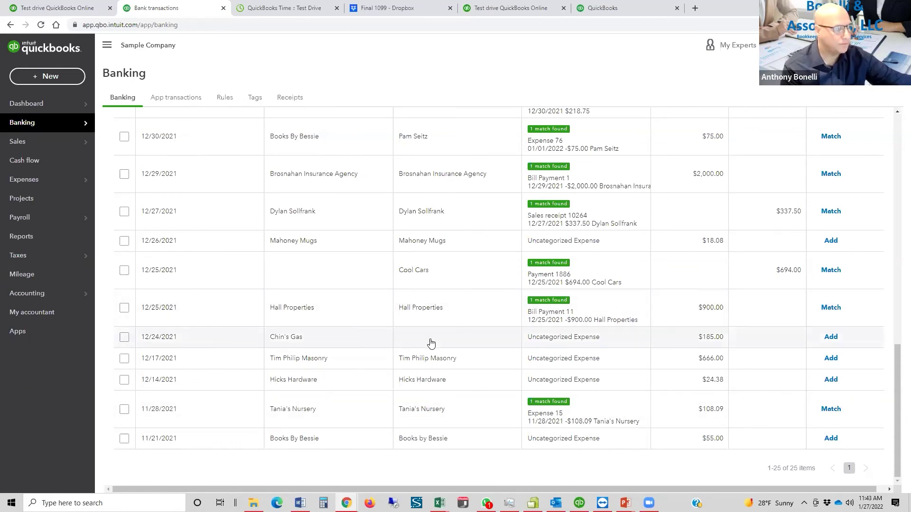
scroll(431, 342, up, 4)
scroll(431, 343, down, 4)
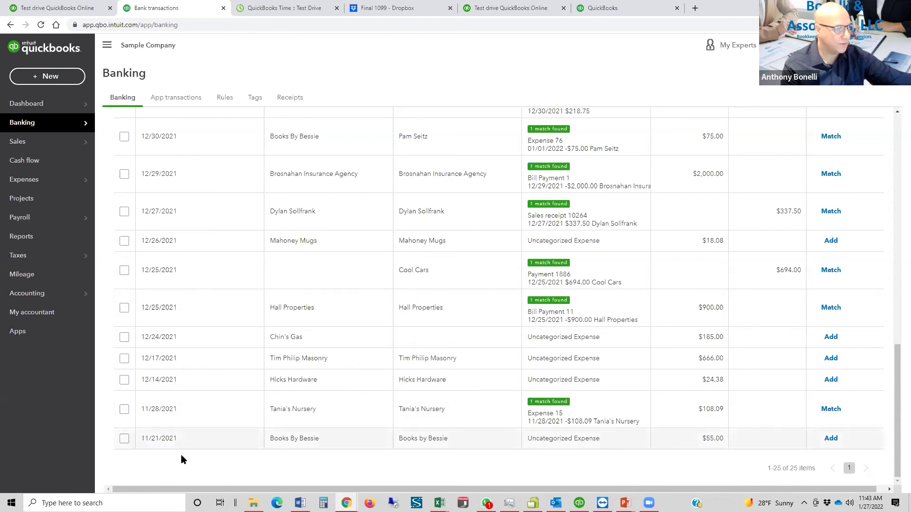
scroll(555, 322, up, 7)
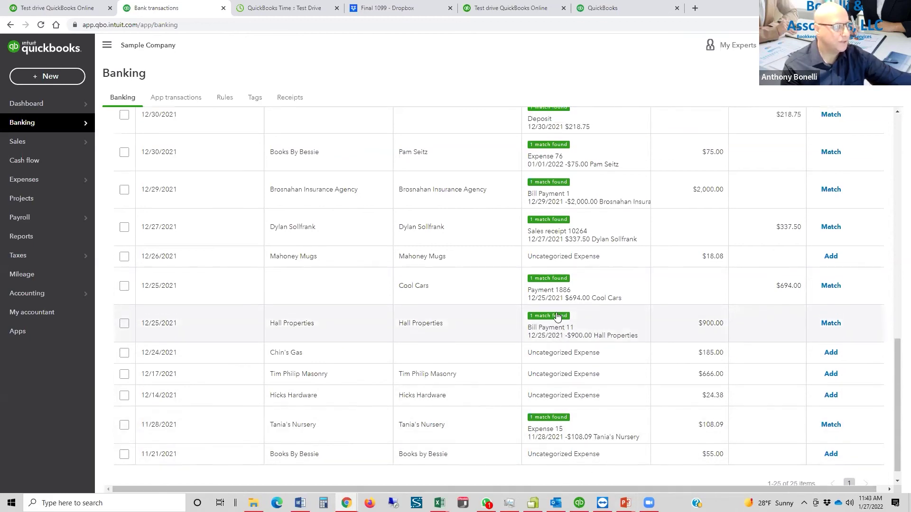
scroll(555, 323, up, 6)
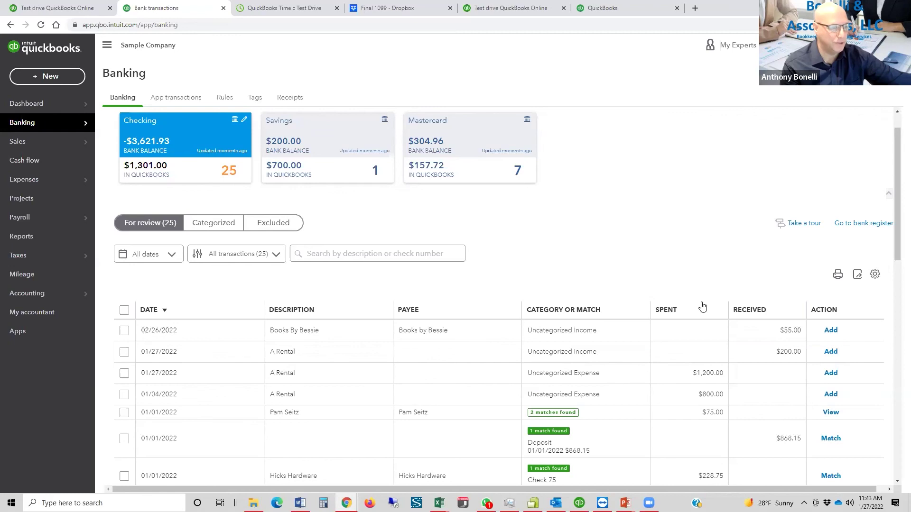
View the page for inviting an accountant to the company's books.
mouse_move(56, 124)
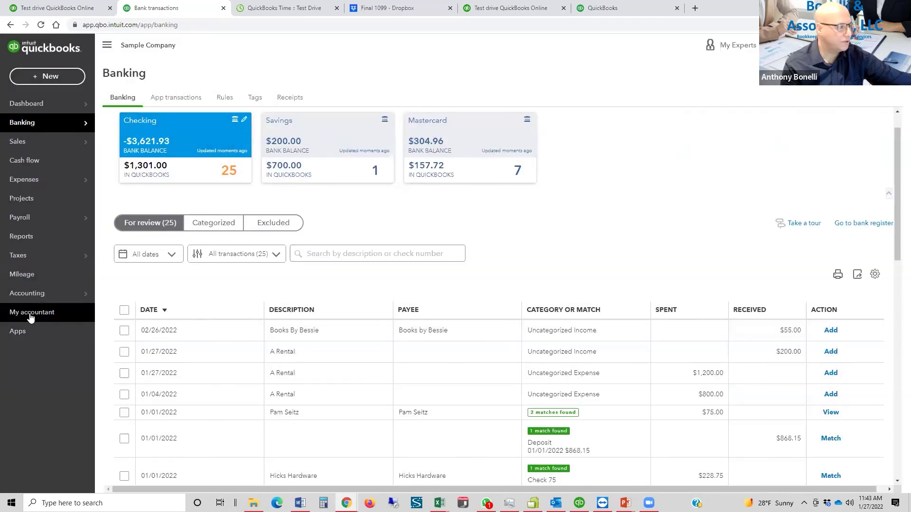
click(28, 313)
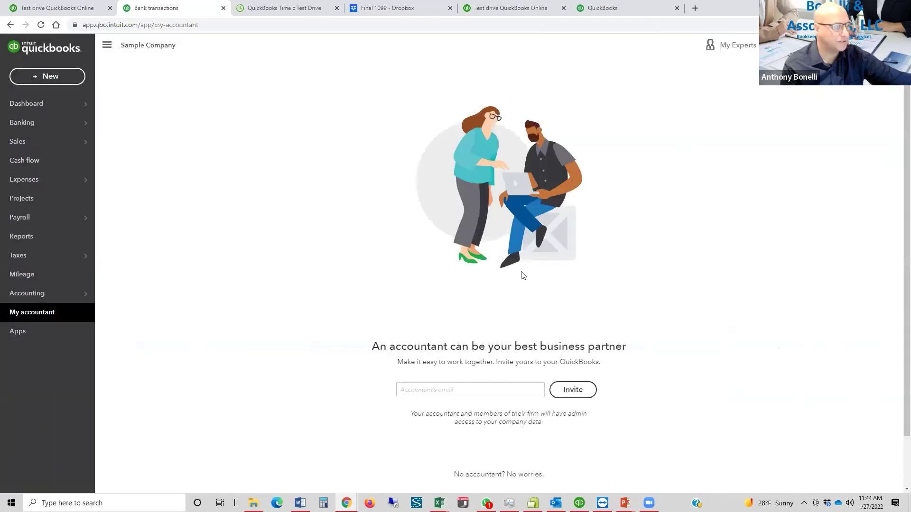
scroll(512, 370, down, 1)
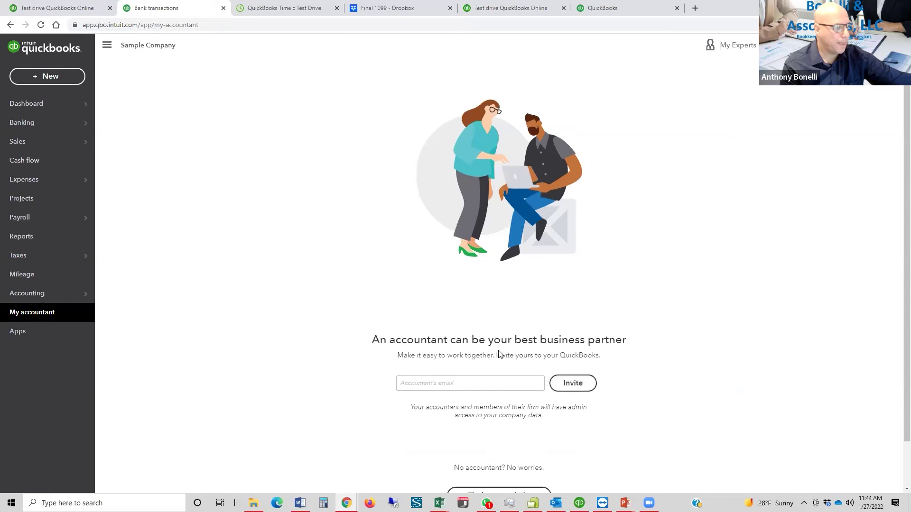
Open the chart of accounts and view the Checking account's register, dismissing the register basics tour.
click(96, 296)
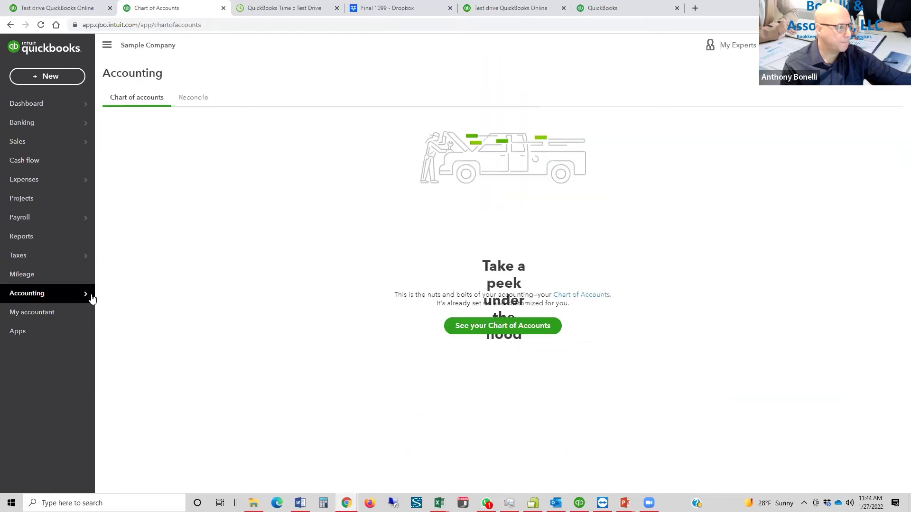
click(478, 325)
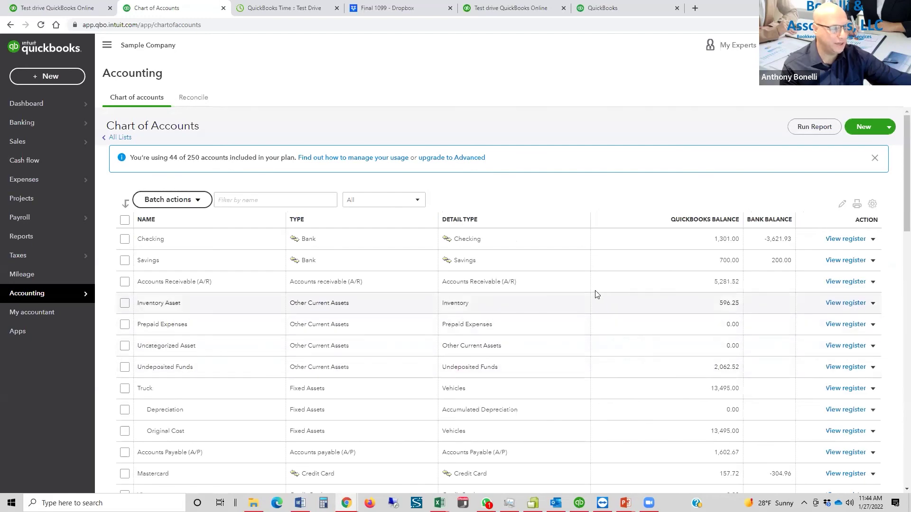
click(837, 239)
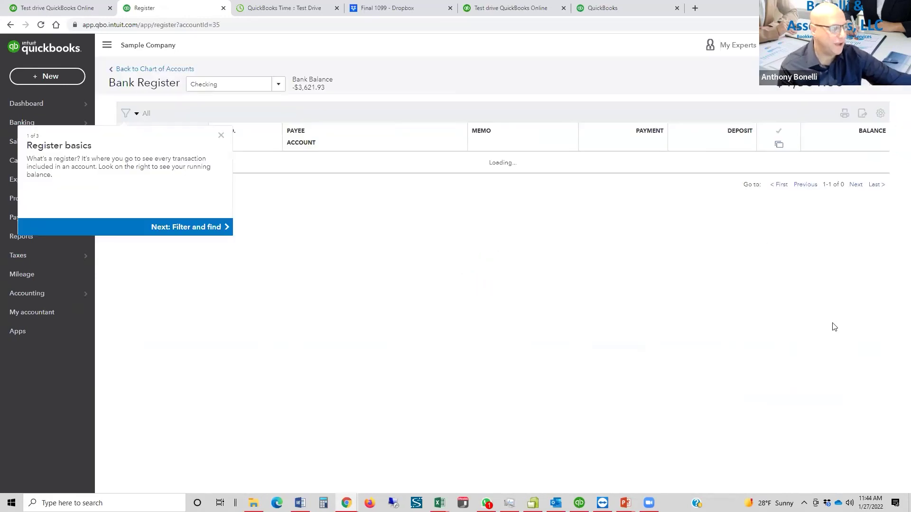
click(221, 138)
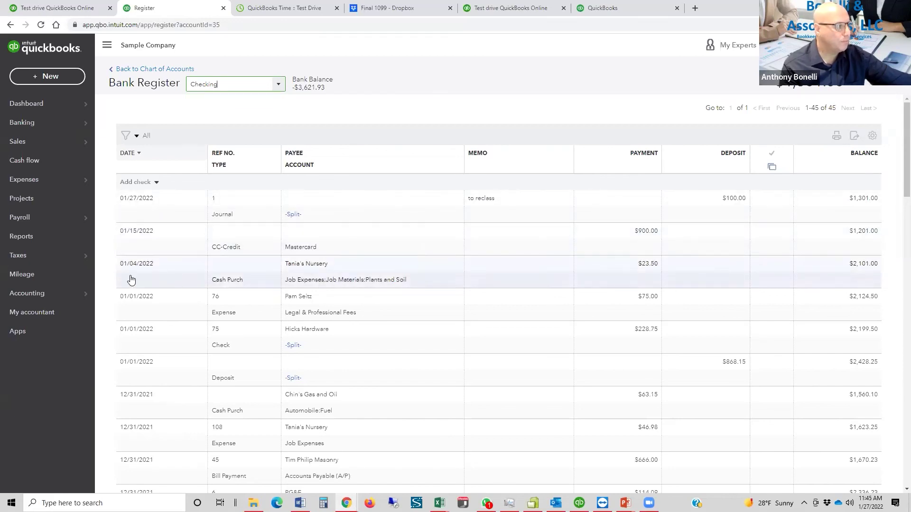
Open the Profit and Loss report and review its income, cost of goods sold, expenses and net income sections.
click(40, 242)
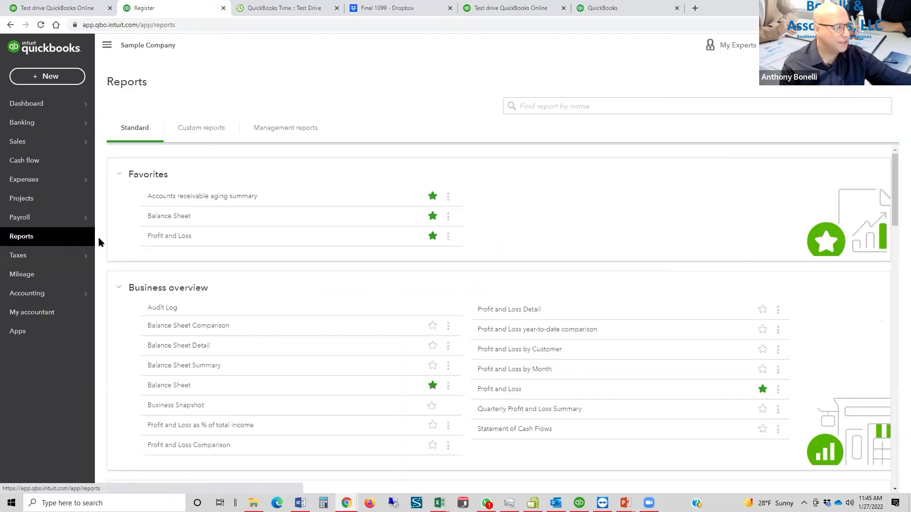
click(151, 240)
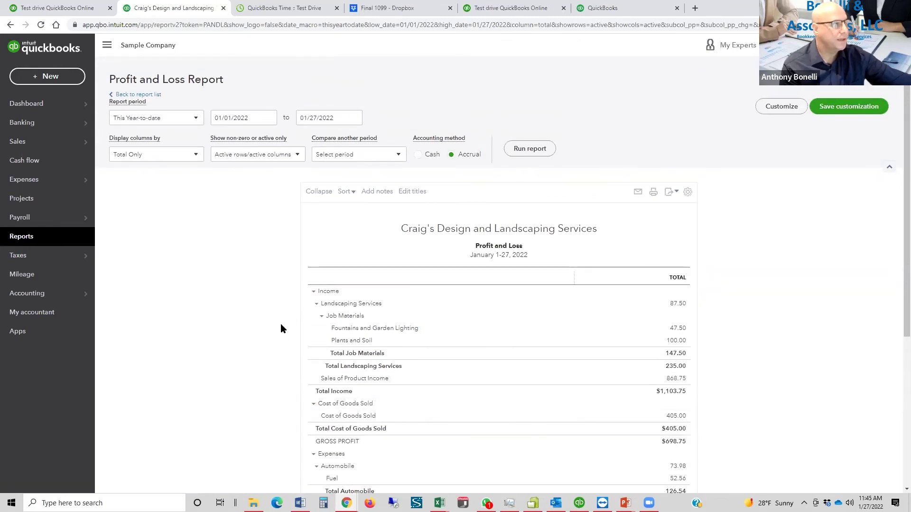
scroll(390, 326, down, 2)
scroll(390, 326, down, 4)
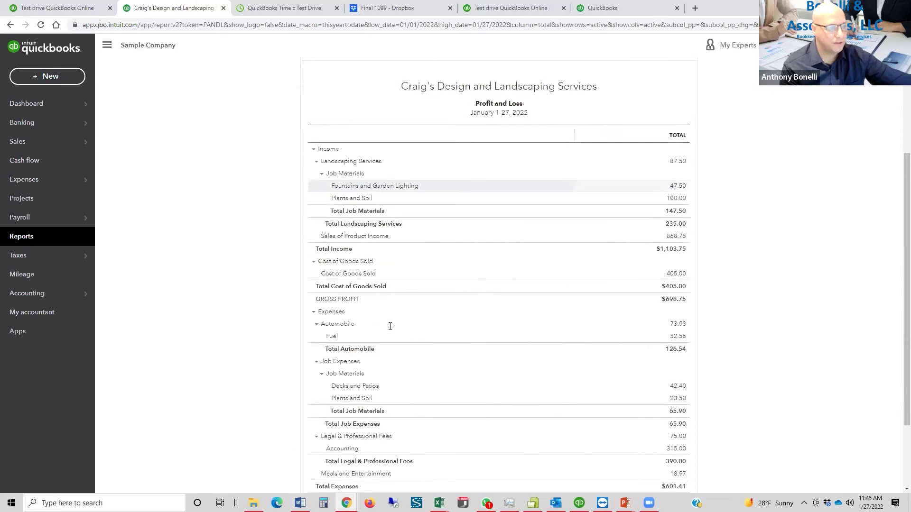
scroll(388, 322, up, 1)
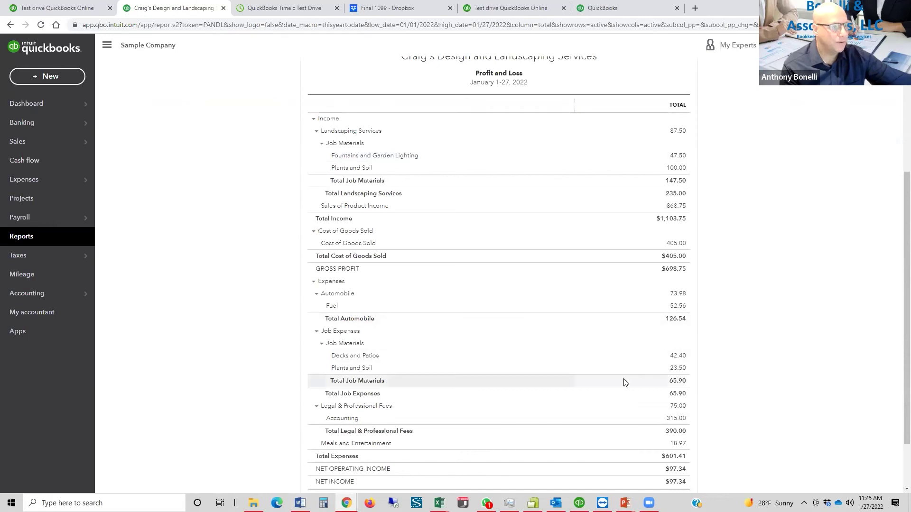
scroll(684, 366, up, 3)
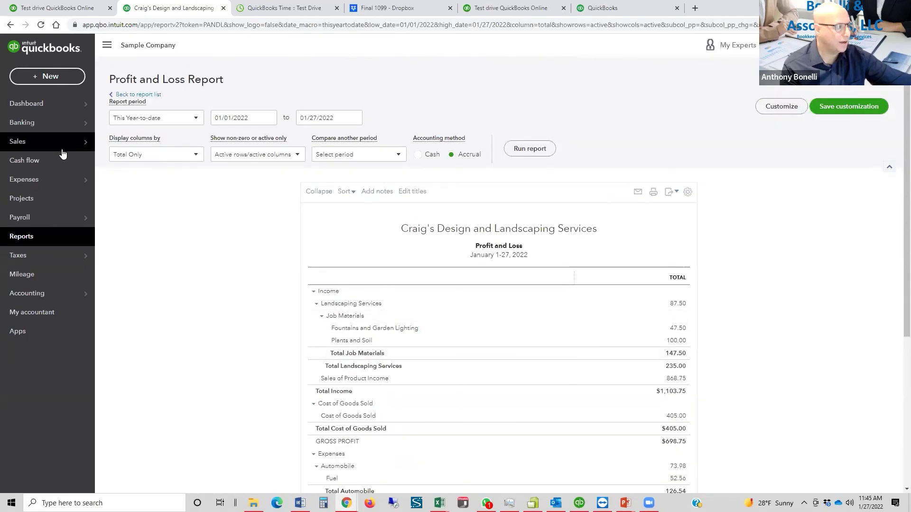
mouse_move(55, 126)
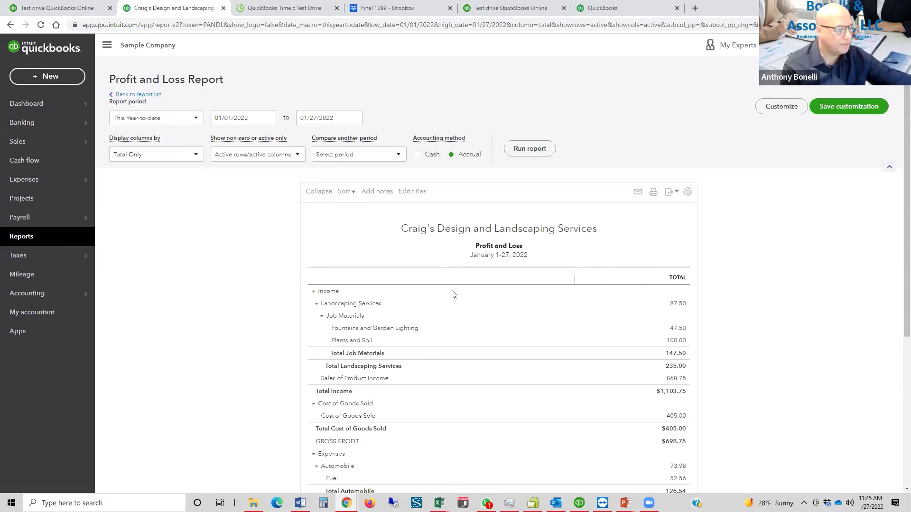
scroll(476, 320, down, 4)
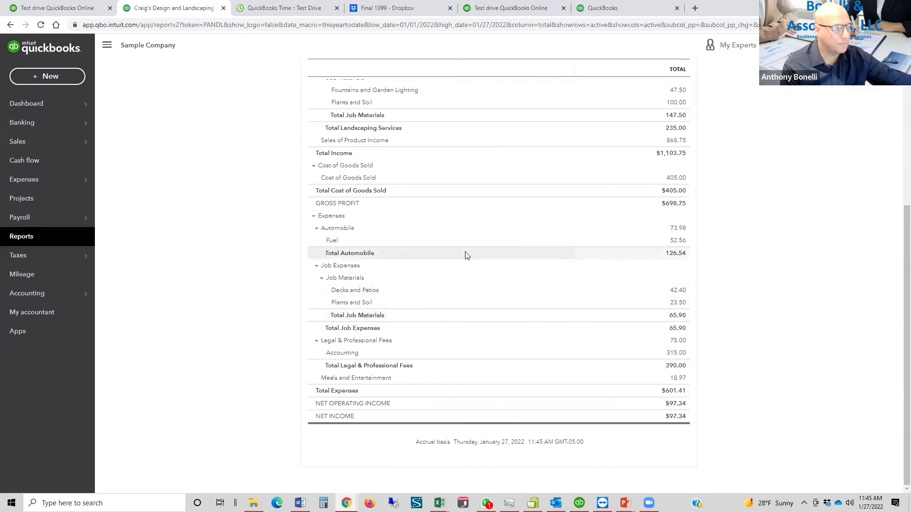
scroll(462, 254, up, 2)
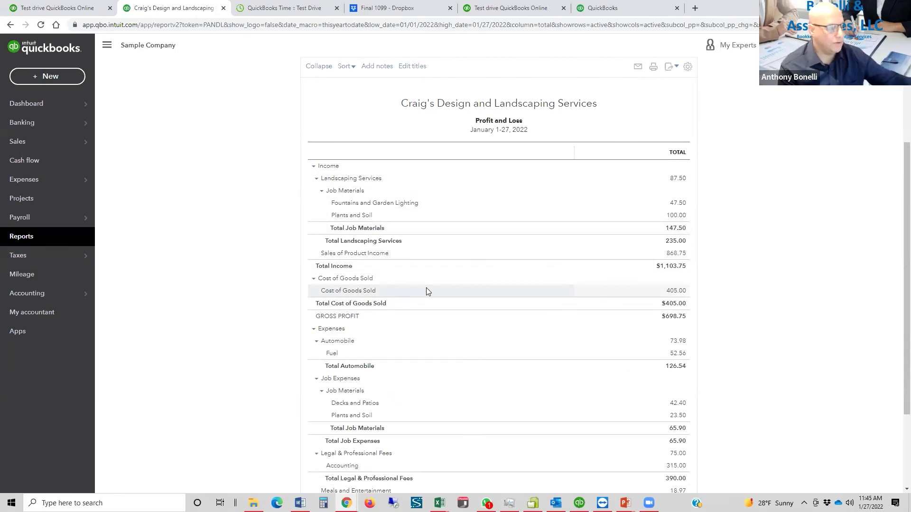
scroll(400, 325, down, 3)
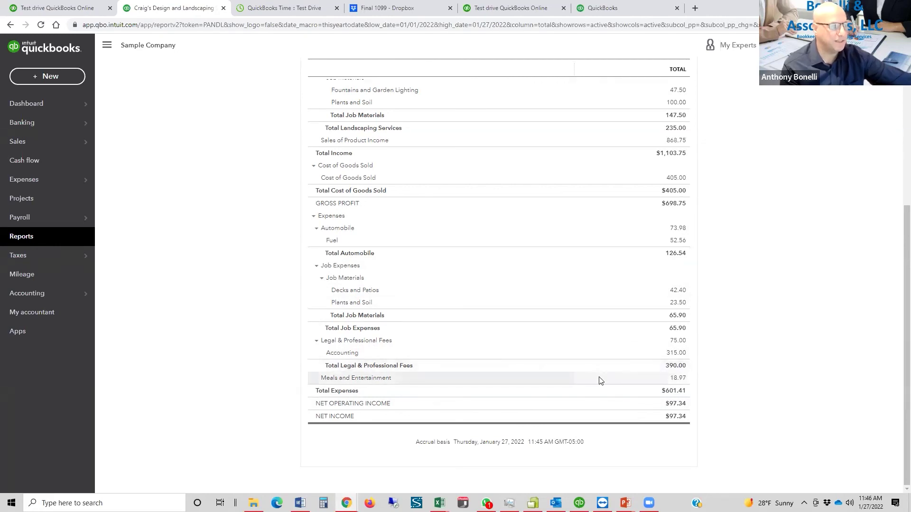
scroll(599, 379, up, 2)
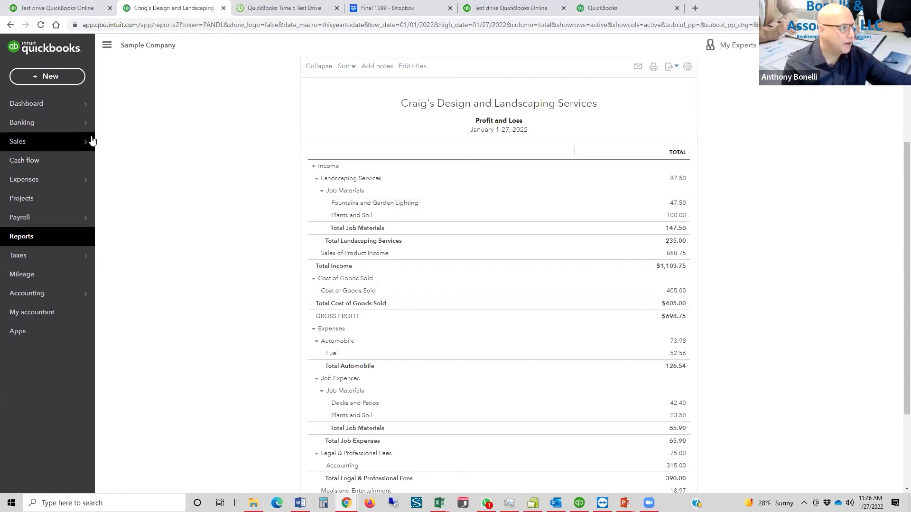
scroll(406, 217, up, 2)
scroll(407, 216, up, 1)
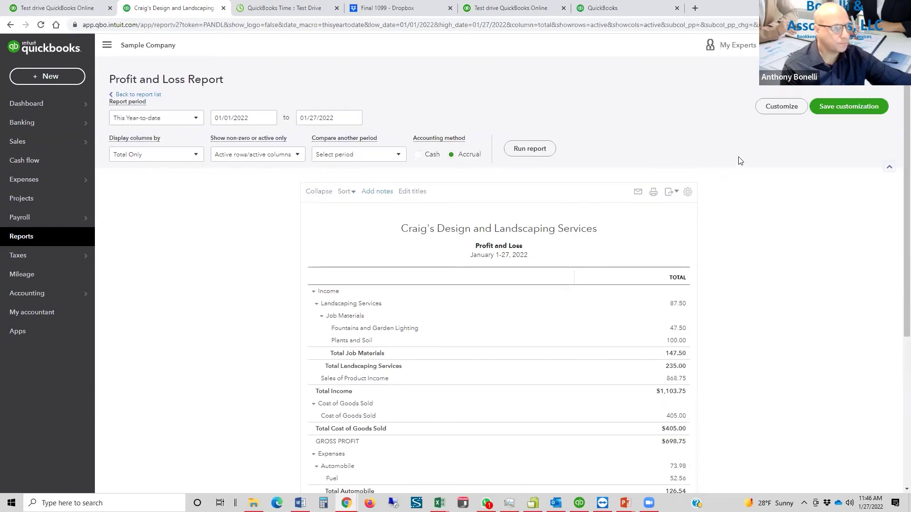
click(772, 113)
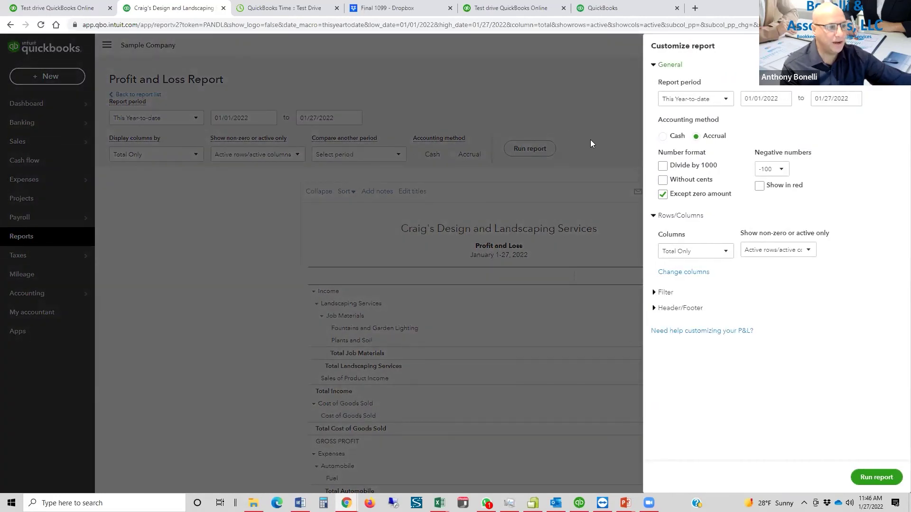
click(705, 254)
click(704, 254)
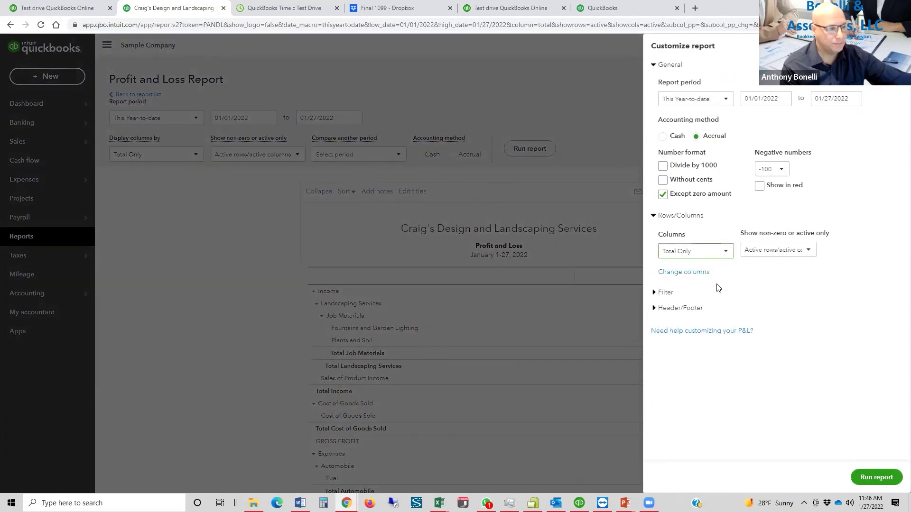
click(665, 273)
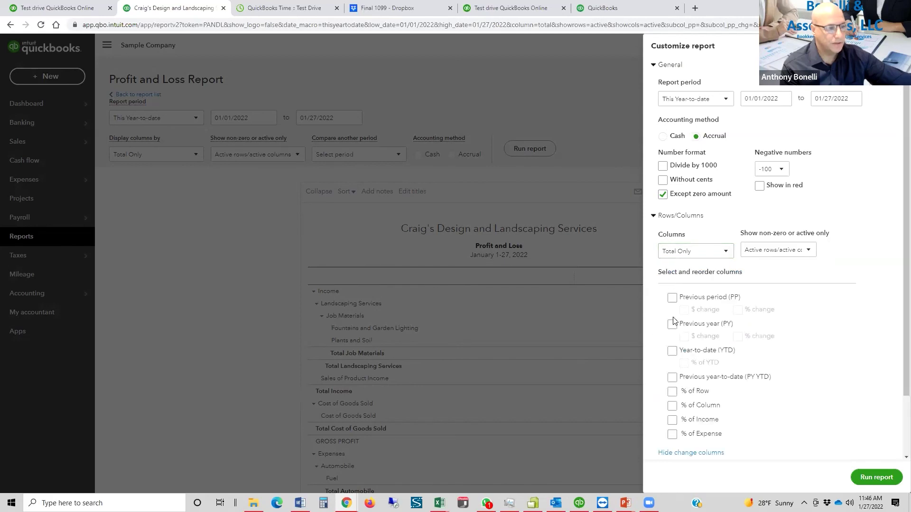
click(672, 297)
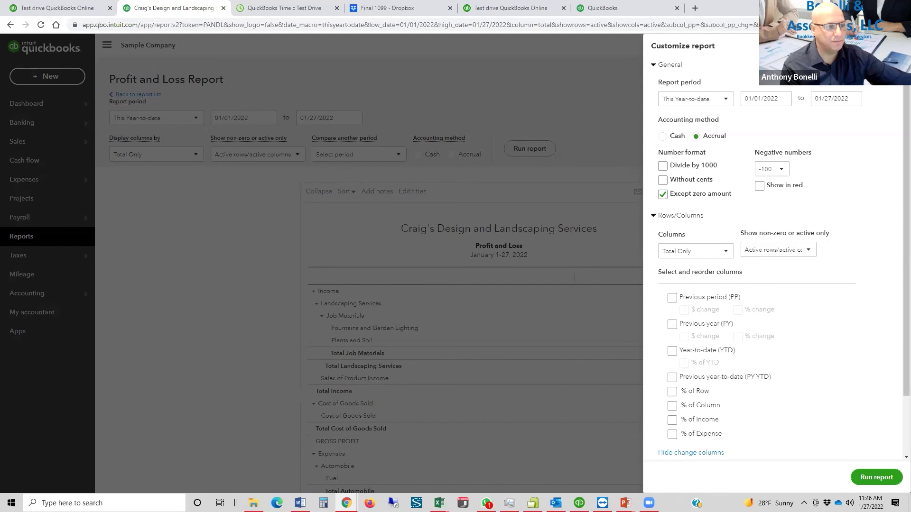
click(667, 211)
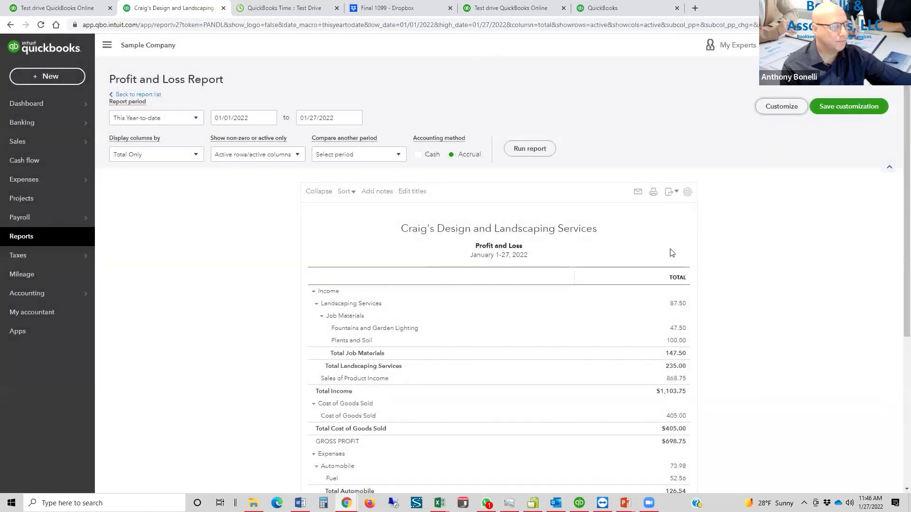
Customize the Profit and Loss report with a Previous year (PY) comparison including $ change and % change, and run it.
click(774, 105)
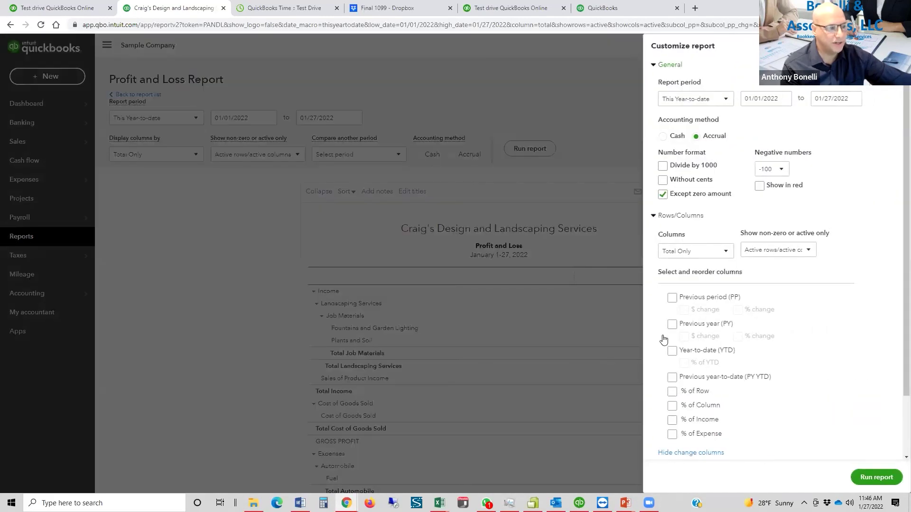
click(672, 325)
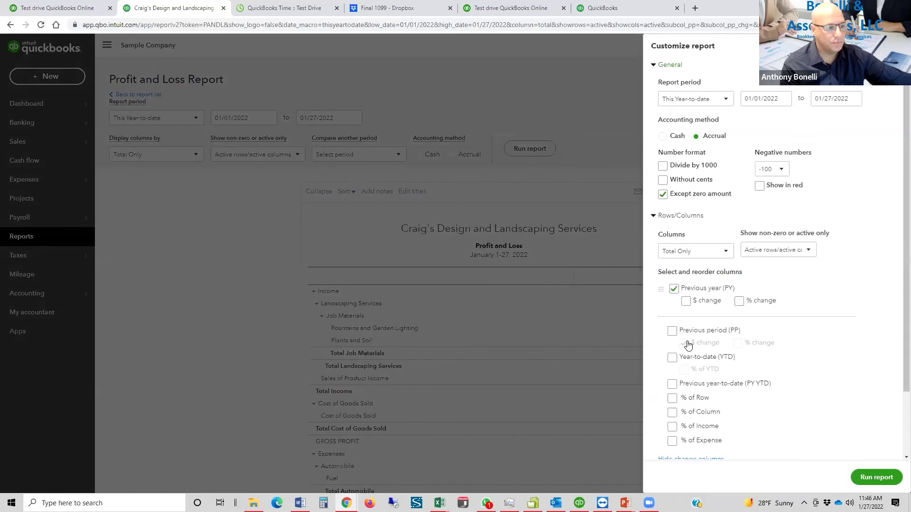
click(686, 302)
click(739, 301)
click(874, 479)
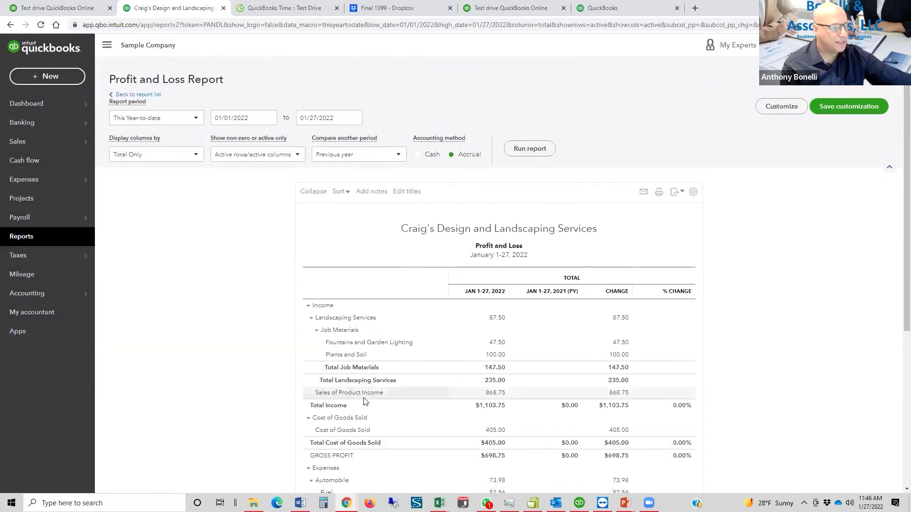
Rerun the Profit and Loss report for This Year and review the previous-year comparison from income to net income.
scroll(223, 237, down, 3)
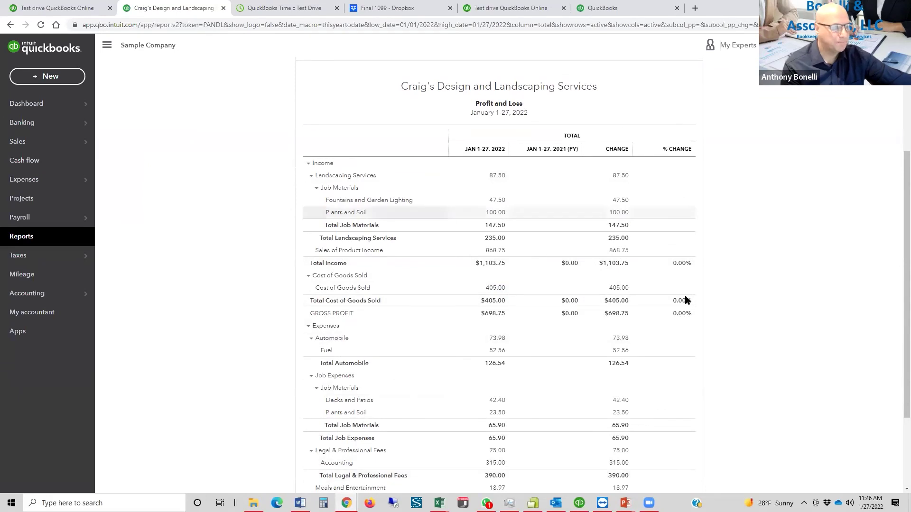
scroll(517, 282, up, 3)
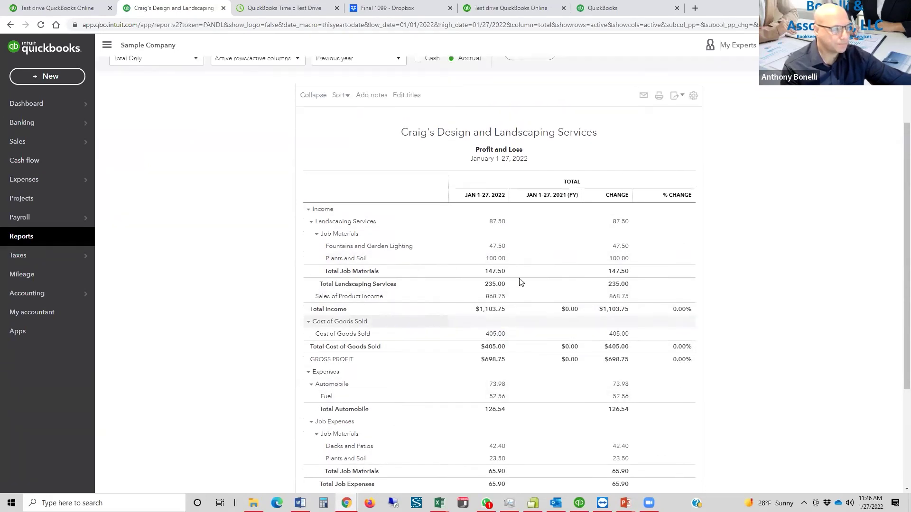
click(161, 118)
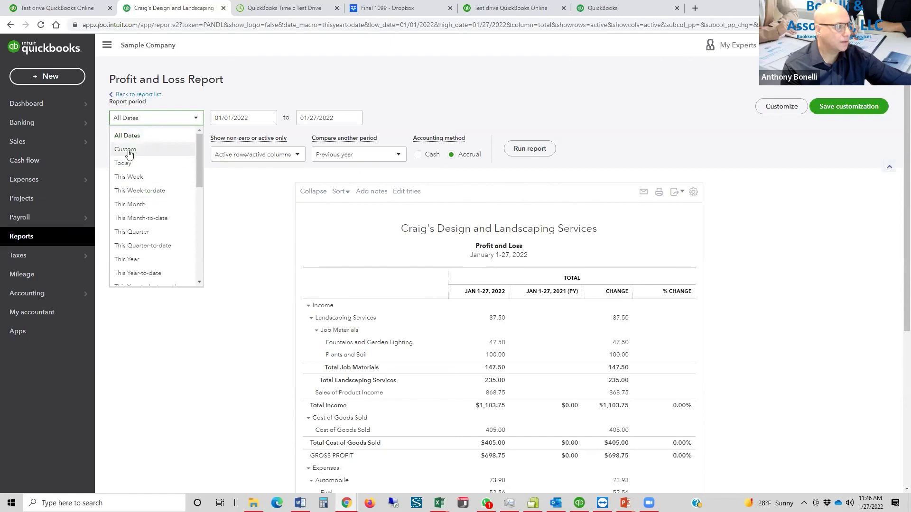
click(127, 259)
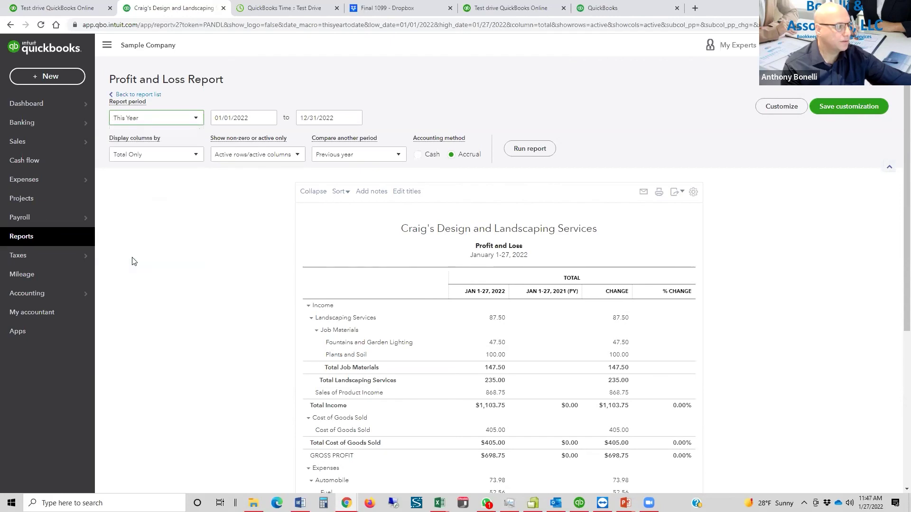
click(530, 148)
scroll(427, 227, down, 3)
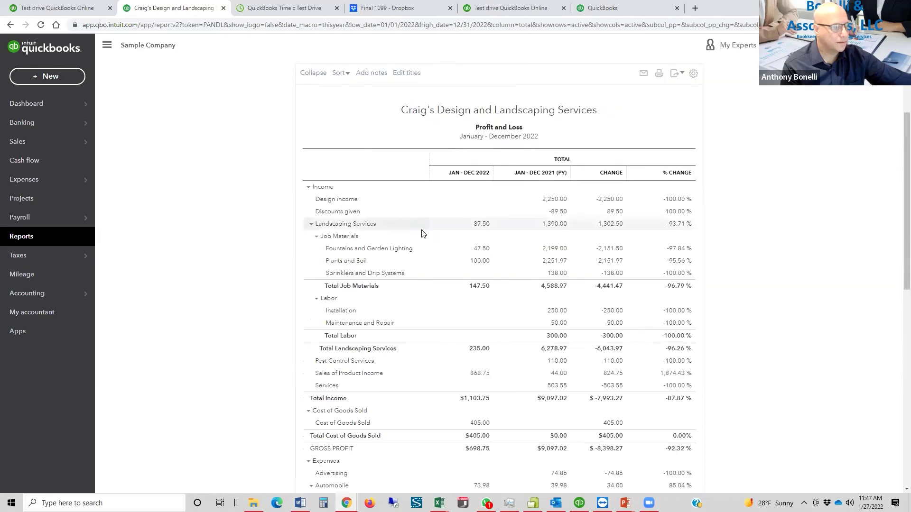
scroll(330, 222, down, 5)
scroll(525, 227, up, 5)
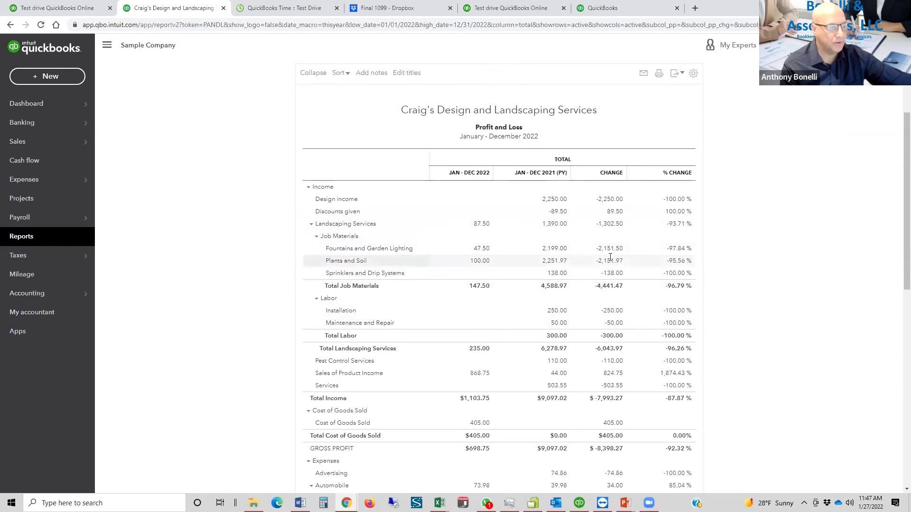
scroll(610, 259, down, 10)
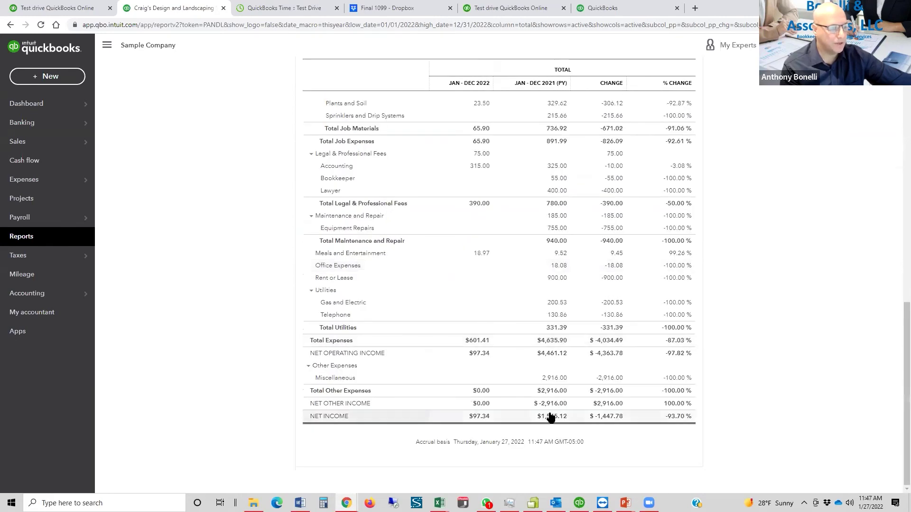
scroll(550, 358, up, 6)
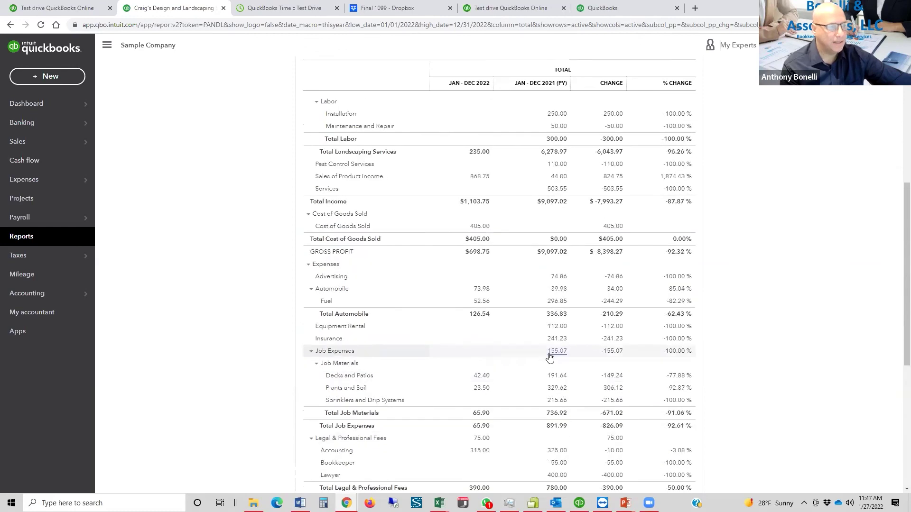
scroll(550, 359, up, 6)
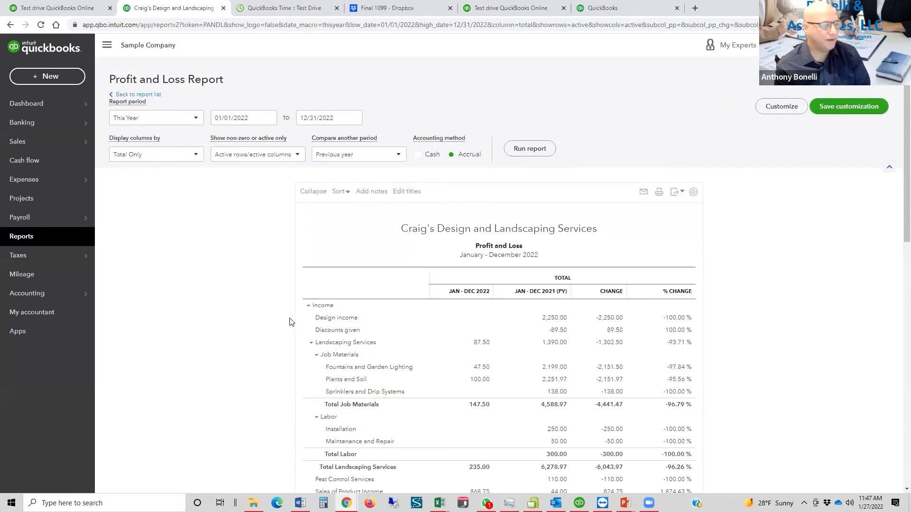